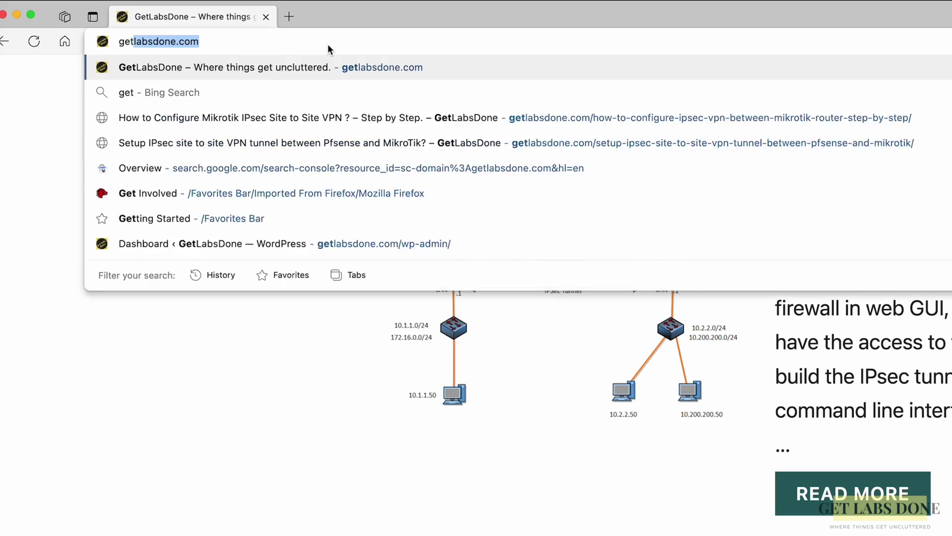
Search getlabsdone.com for 'mikrotik ipsec site' and open the MikroTik IPsec site-to-site VPN article.
{"action": "key", "text": "Return"}
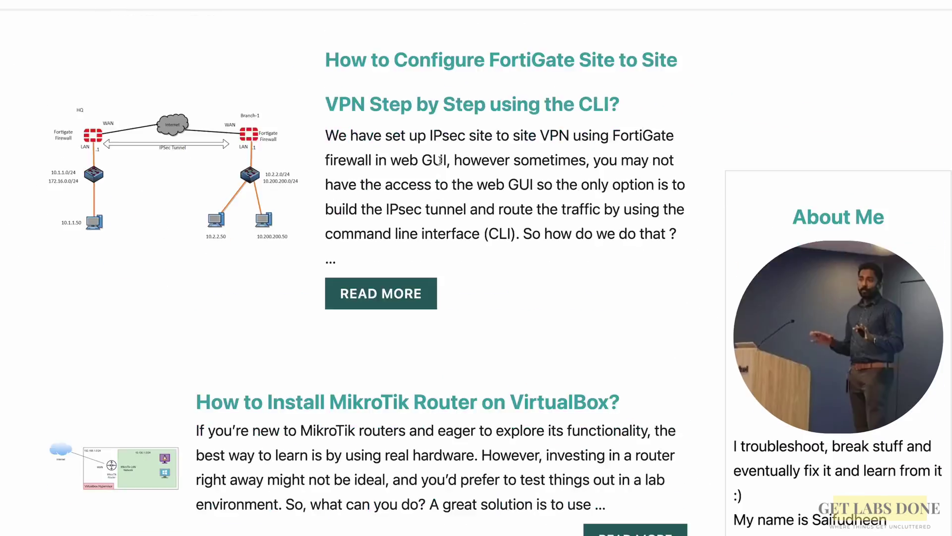
{"action": "scroll", "coordinate": [439, 161], "scroll_direction": "down", "scroll_amount": 10}
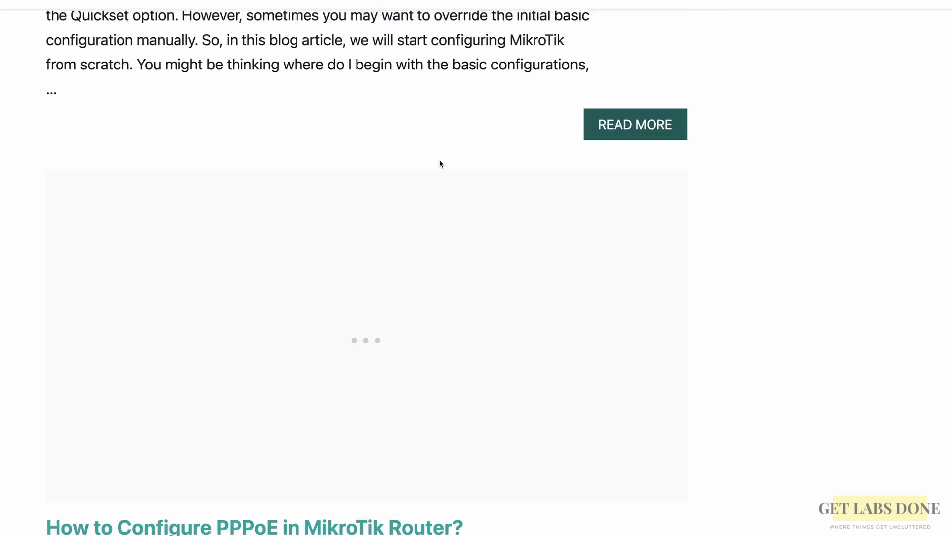
{"action": "scroll", "coordinate": [440, 162], "scroll_direction": "up", "scroll_amount": 12}
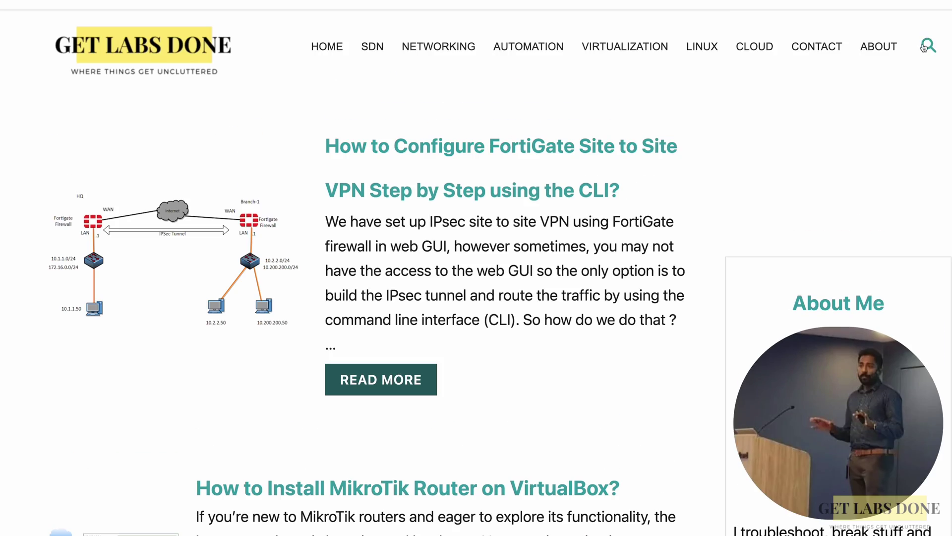
{"action": "left_click", "coordinate": [928, 46]}
{"action": "type", "text": "mikrotik"}
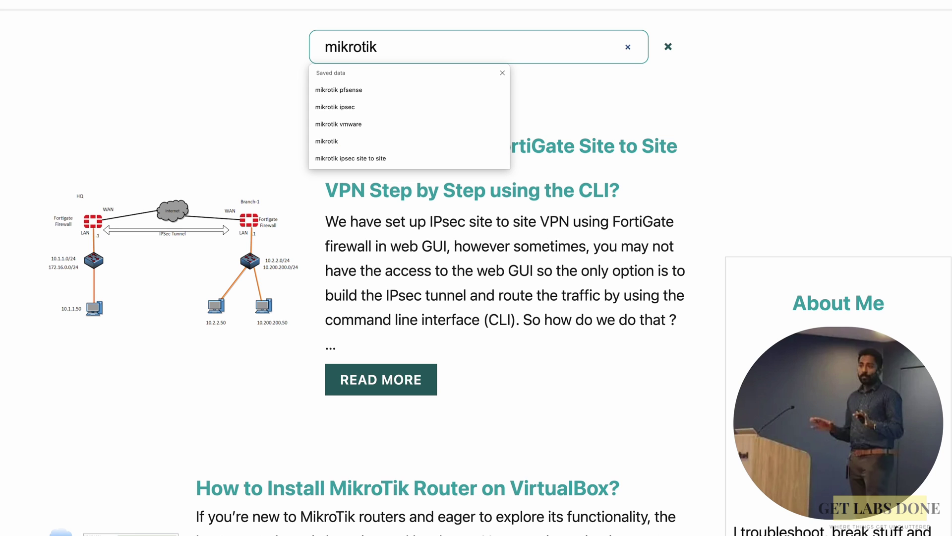
{"action": "type", "text": " ipsec"}
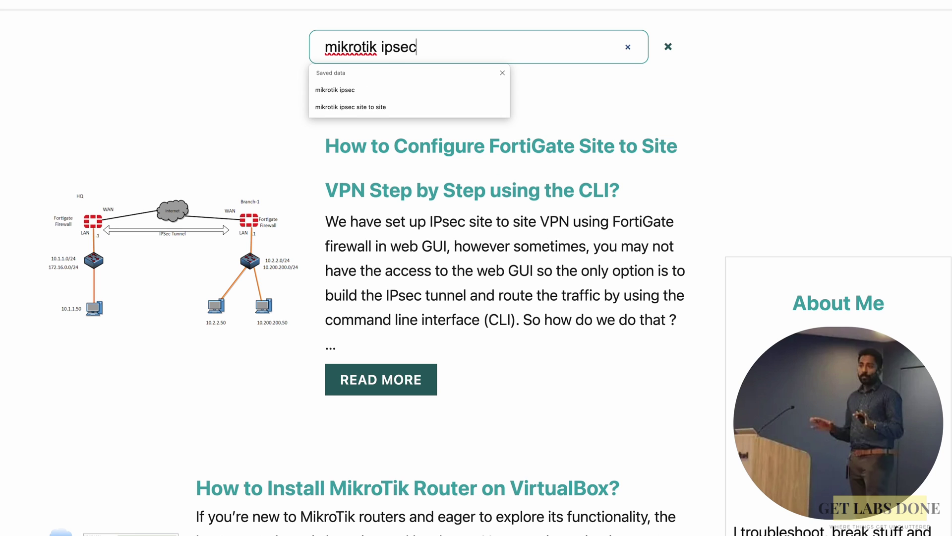
{"action": "type", "text": " site"}
{"action": "key", "text": "Return"}
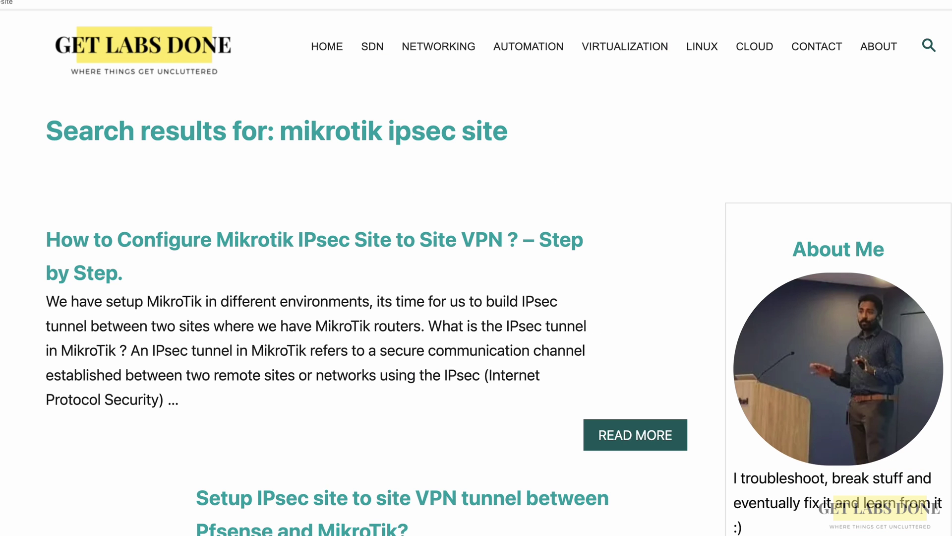
{"action": "left_click", "coordinate": [292, 240]}
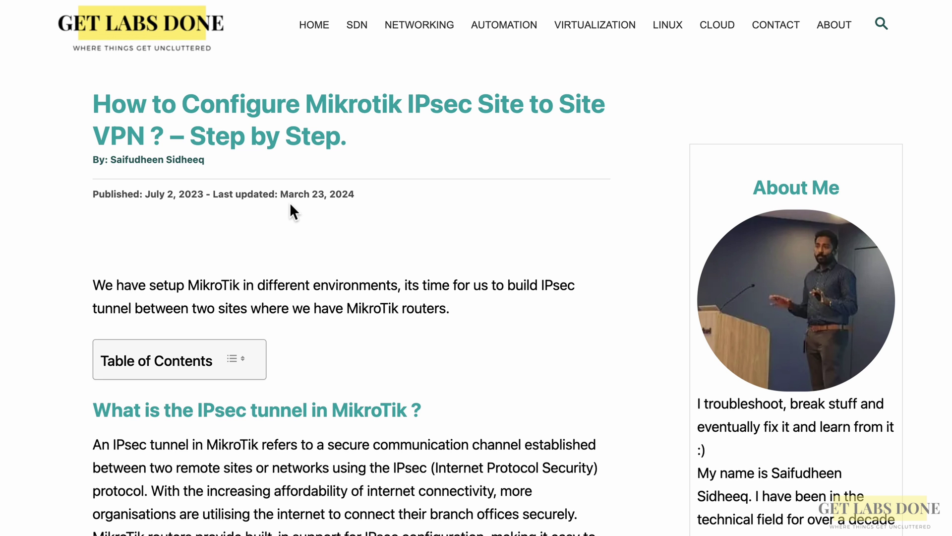
Scroll past the introduction and Prerequisites to the 10.1.1.0/24 and 10.2.2.0/24 topology diagram.
{"action": "scroll", "coordinate": [290, 202], "scroll_direction": "down", "scroll_amount": 6}
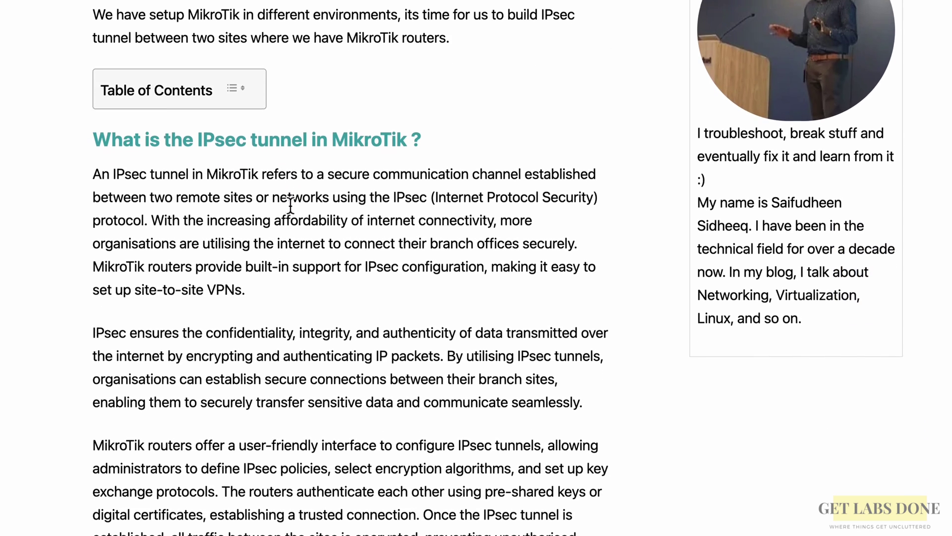
{"action": "scroll", "coordinate": [290, 203], "scroll_direction": "down", "scroll_amount": 15}
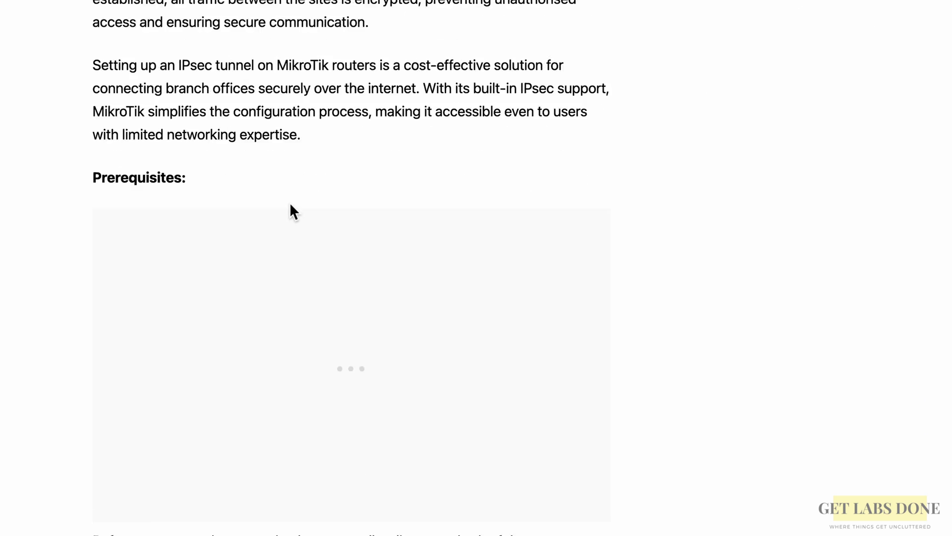
{"action": "scroll", "coordinate": [291, 204], "scroll_direction": "down", "scroll_amount": 7}
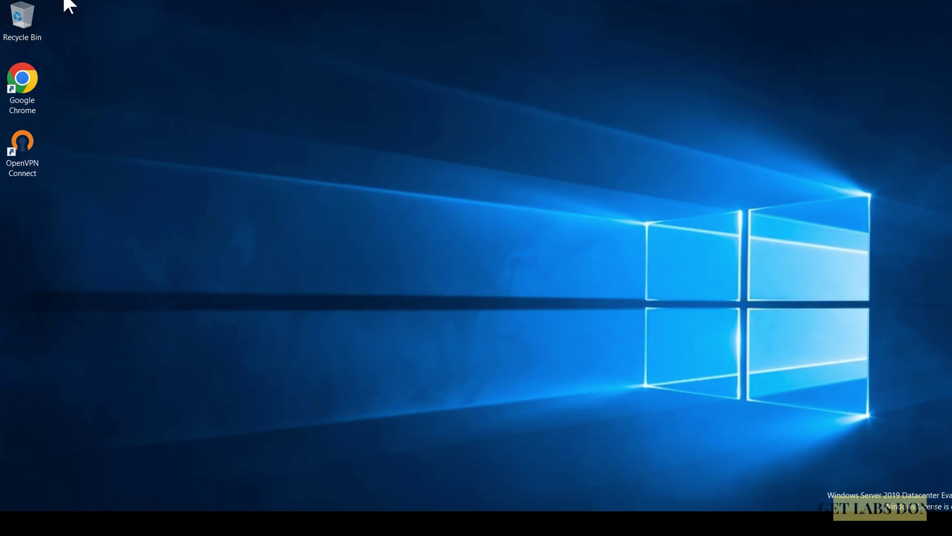
Launch Command Prompt and run ipconfig to show this machine's IP configuration.
{"action": "key", "text": "super"}
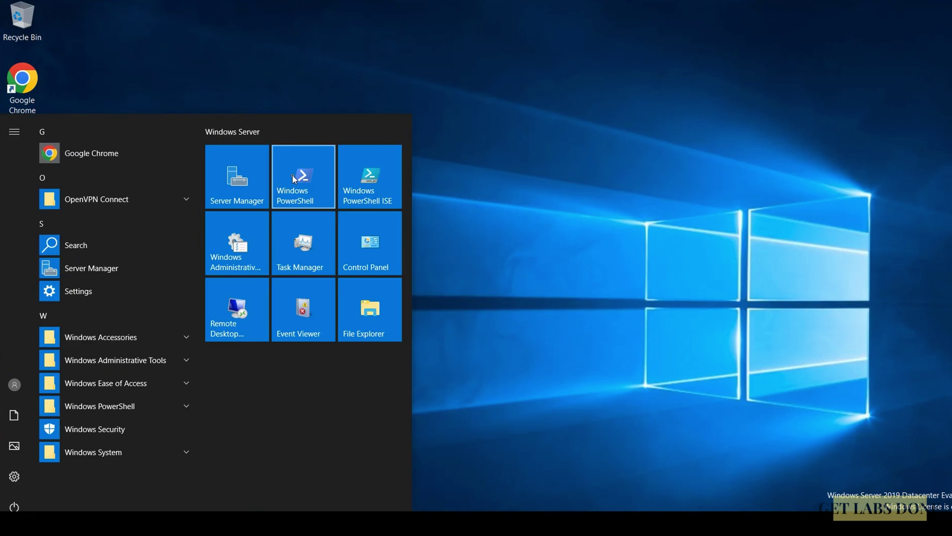
{"action": "type", "text": "cmd"}
{"action": "key", "text": "Return"}
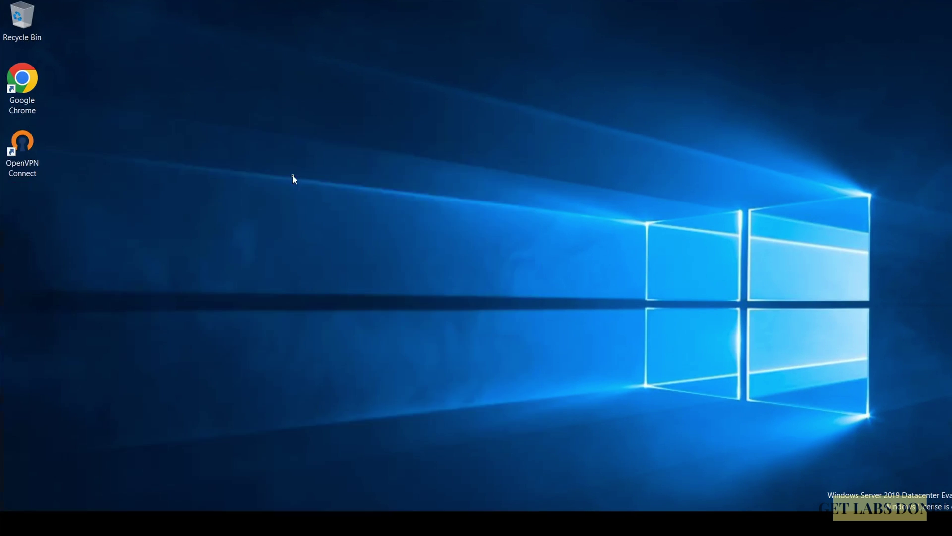
{"action": "type", "text": "ipconfig"}
{"action": "key", "text": "Return"}
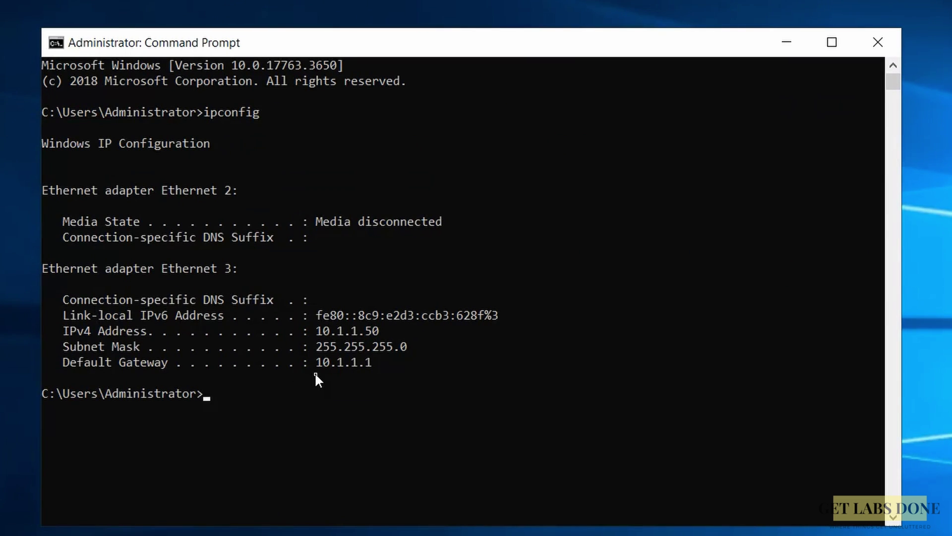
{"action": "key", "text": "Return"}
{"action": "key", "text": "Return"}
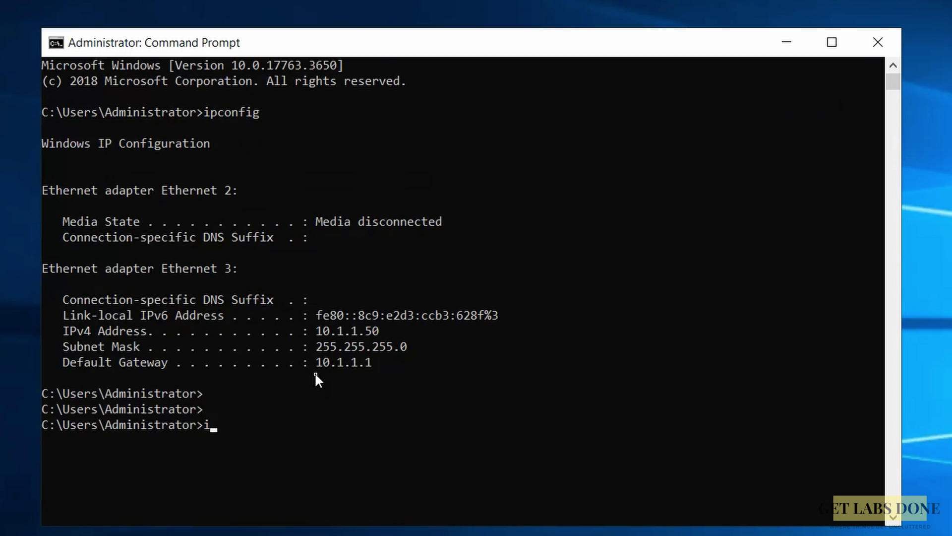
{"action": "type", "text": "ipconfig"}
{"action": "key", "text": "Return"}
{"action": "type", "text": "ping "}
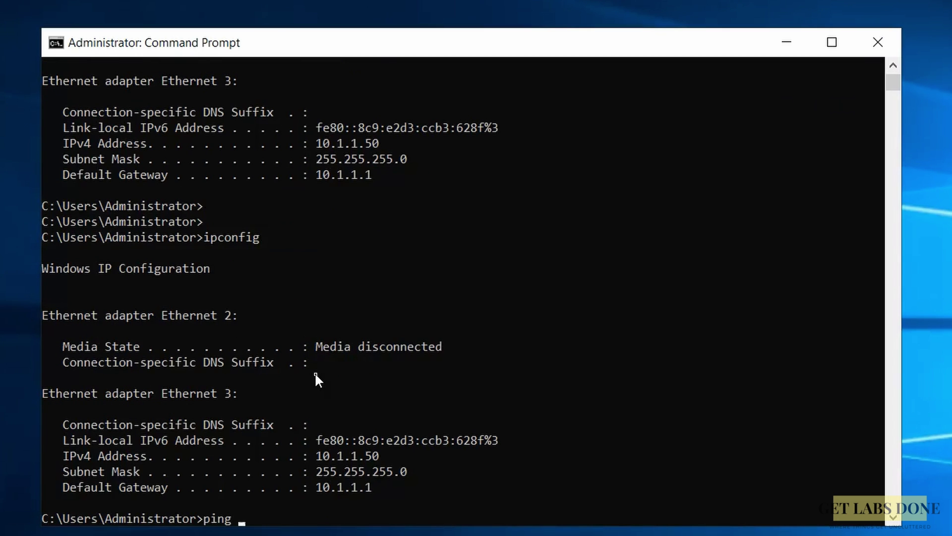
{"action": "type", "text": "www.google.com"}
{"action": "key", "text": "Return"}
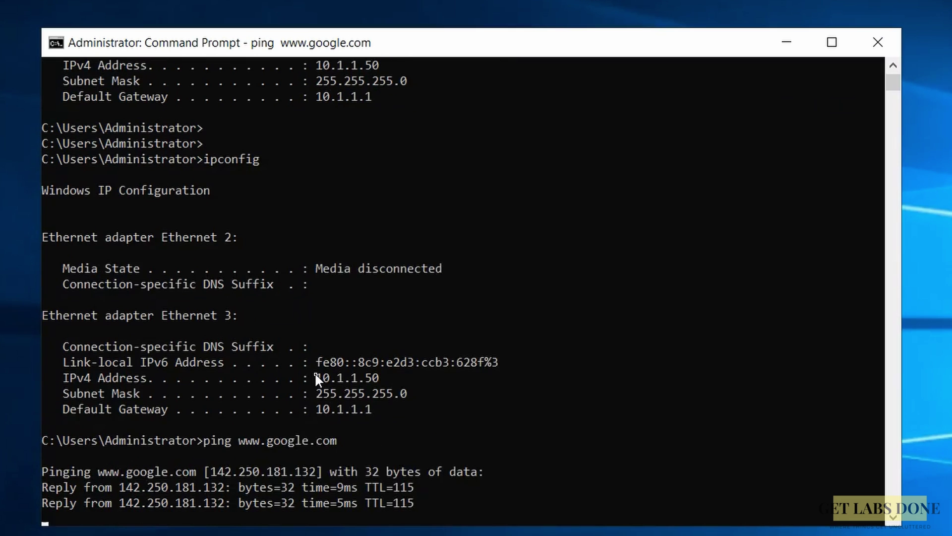
{"action": "key", "text": "ctrl+c"}
{"action": "key", "text": "Return"}
{"action": "key", "text": "Return"}
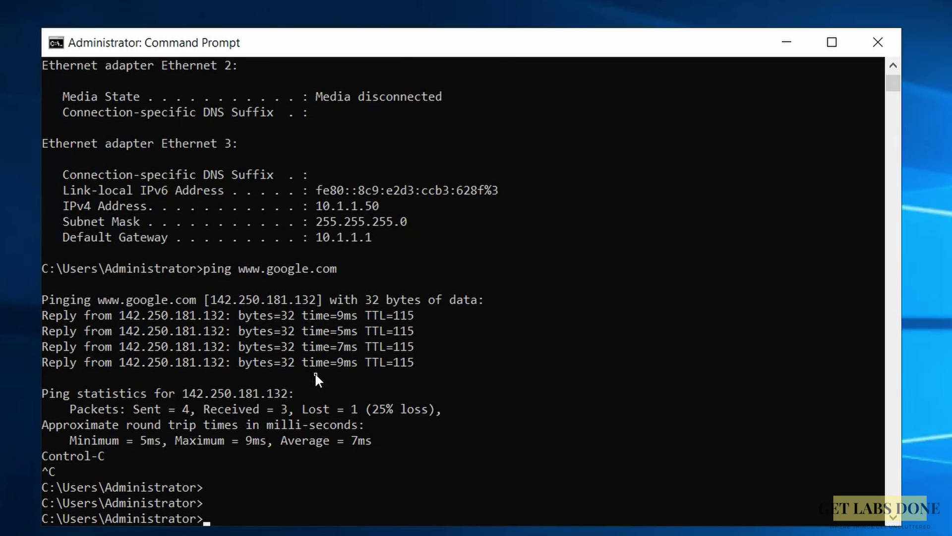
Ping 10.2.2.1 and then 10.2.2.60, showing both time out.
{"action": "type", "text": "ping 10.2.2.1"}
{"action": "key", "text": "Return"}
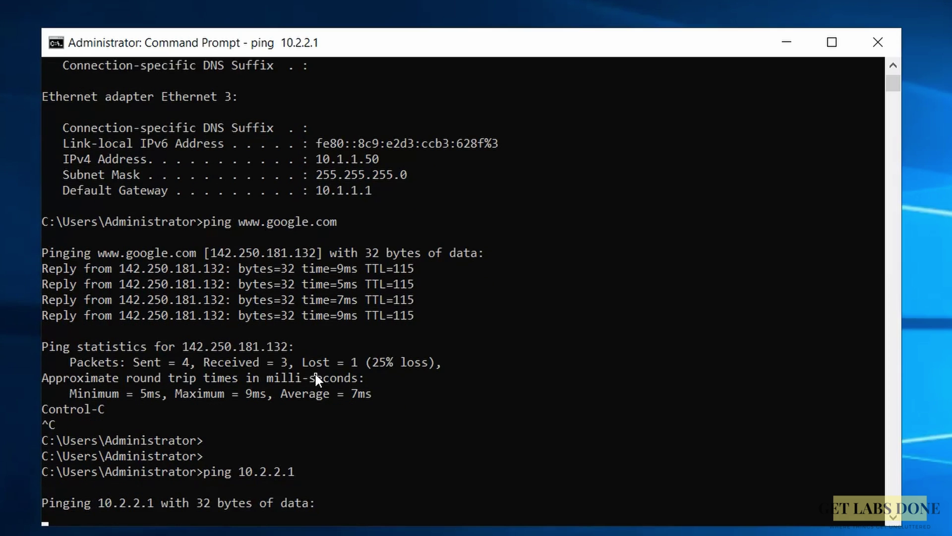
{"action": "key", "text": "ctrl+c"}
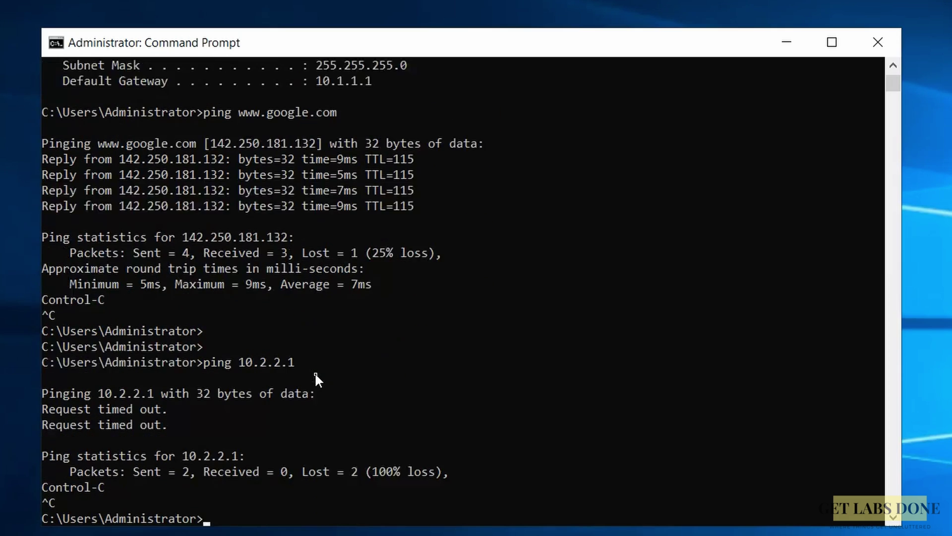
{"action": "key", "text": "Return"}
{"action": "key", "text": "Up"}
{"action": "key", "text": "BackSpace"}
{"action": "type", "text": "60"}
{"action": "key", "text": "Return"}
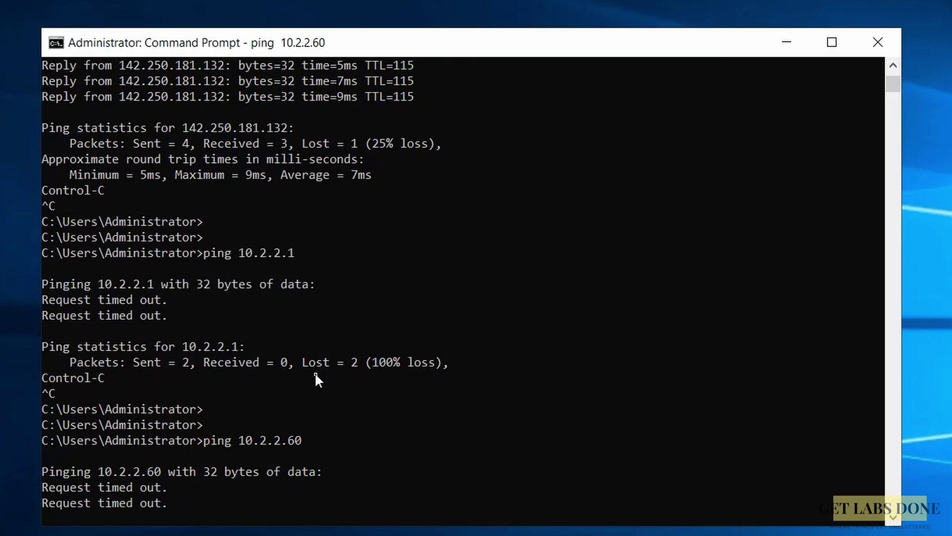
{"action": "key", "text": "ctrl+c"}
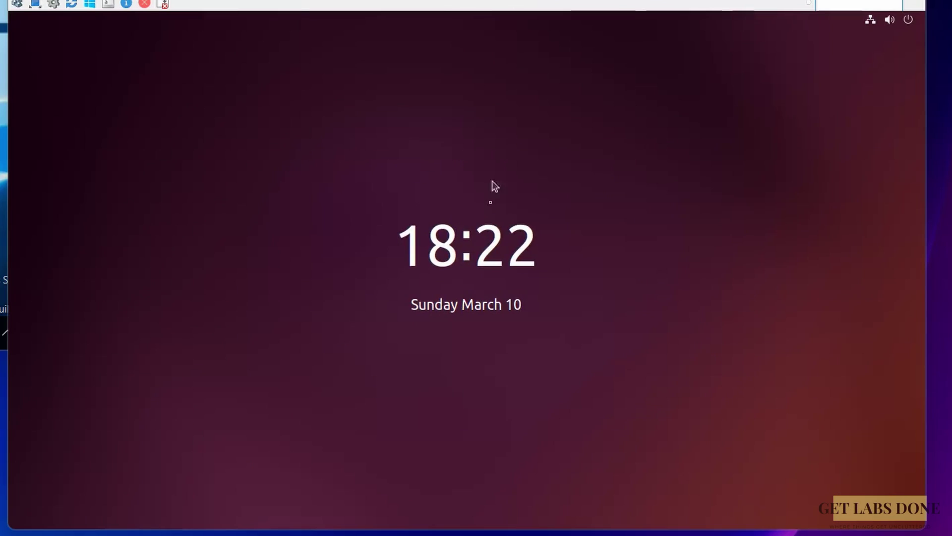
Log in to the Ubuntu VM with its password and open a terminal on the desktop.
{"action": "left_click", "coordinate": [491, 207]}
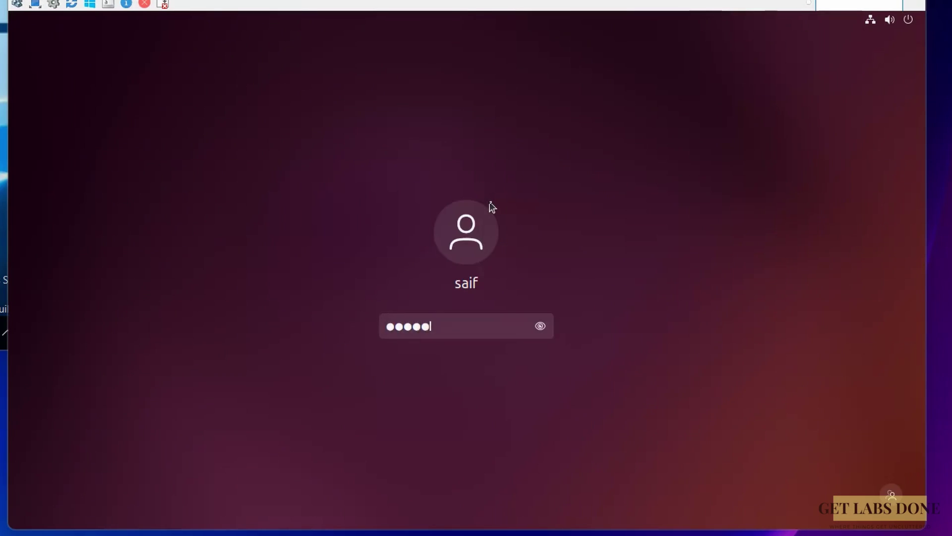
{"action": "key", "text": "Return"}
{"action": "right_click", "coordinate": [234, 179]}
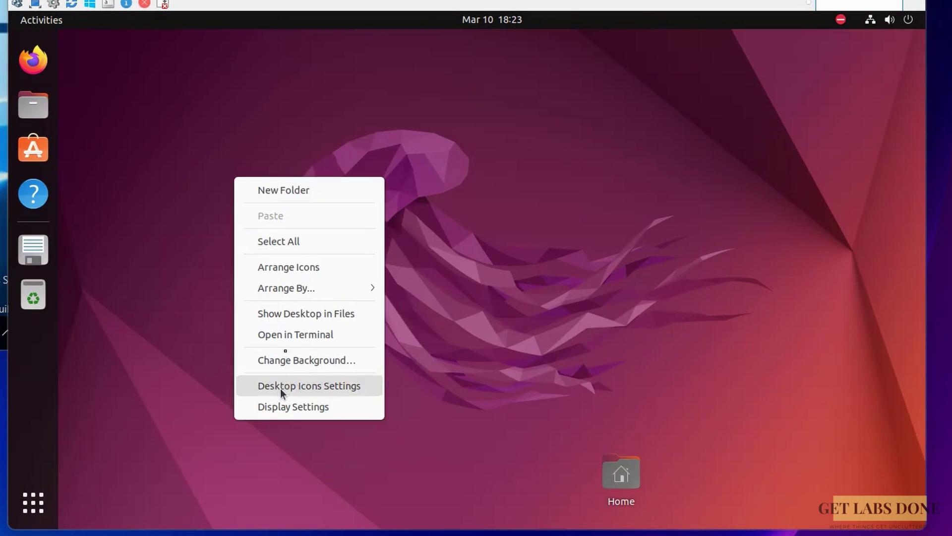
{"action": "left_click", "coordinate": [298, 341]}
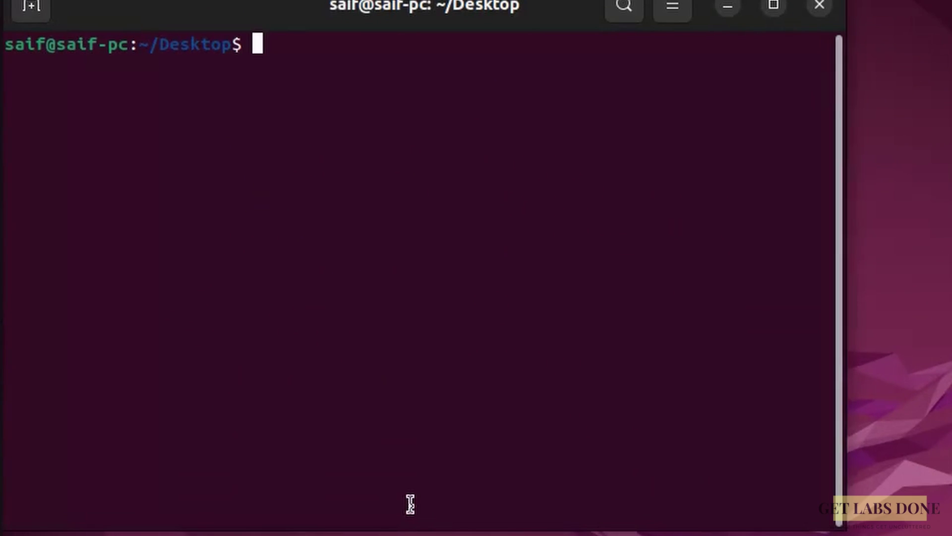
Run ip addr and highlight the 10.2.2.60 address in the output.
{"action": "type", "text": "ip addr"}
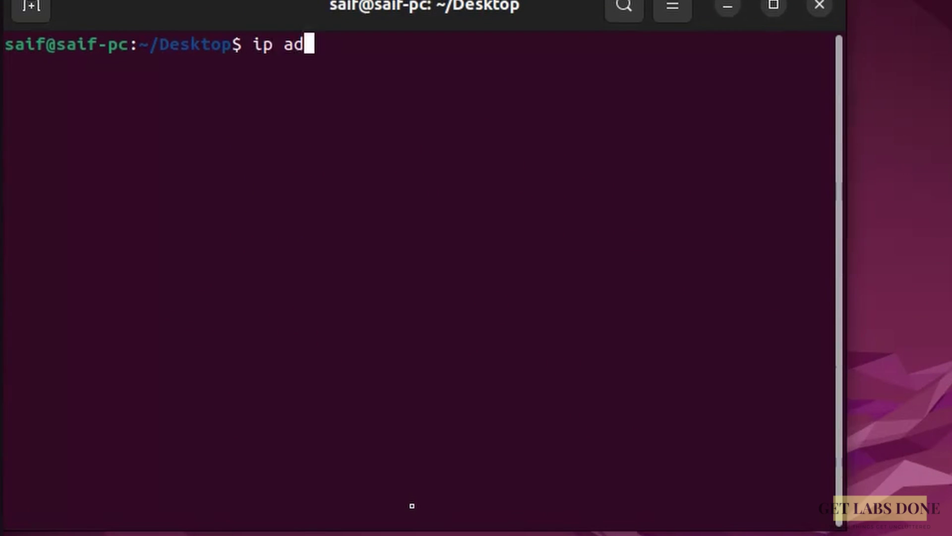
{"action": "key", "text": "Return"}
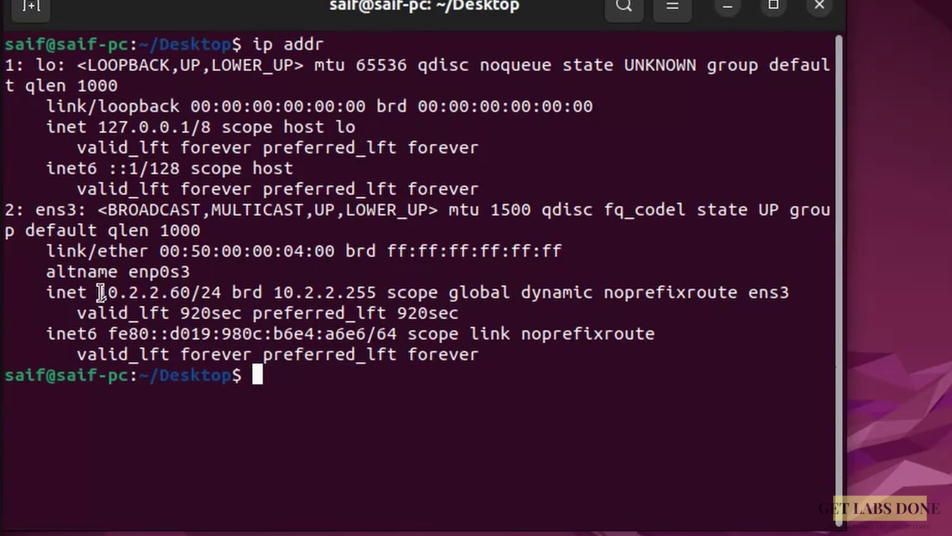
{"action": "left_click_drag", "start_coordinate": [99, 293], "coordinate": [203, 293]}
{"action": "left_click", "coordinate": [321, 257]}
{"action": "type", "text": "ping www"}
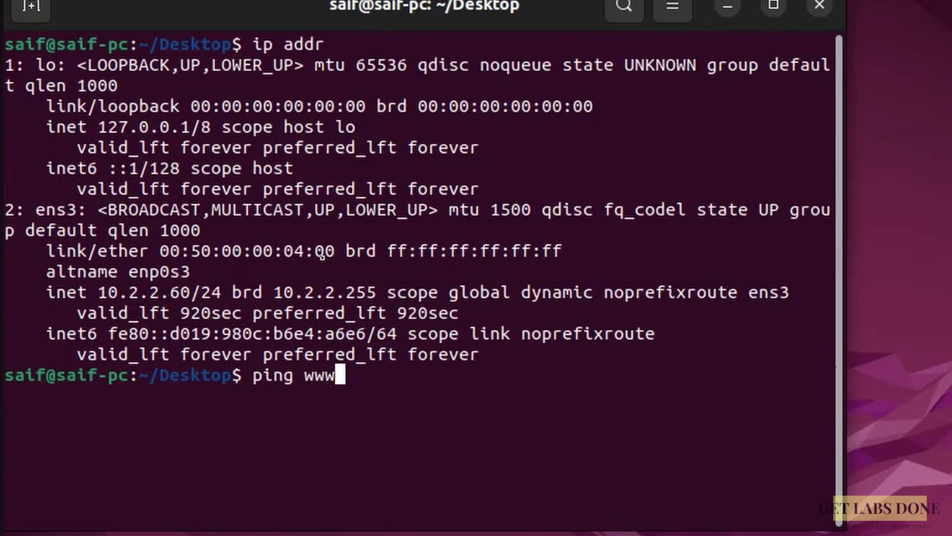
{"action": "type", "text": ".google.com"}
{"action": "key", "text": "Return"}
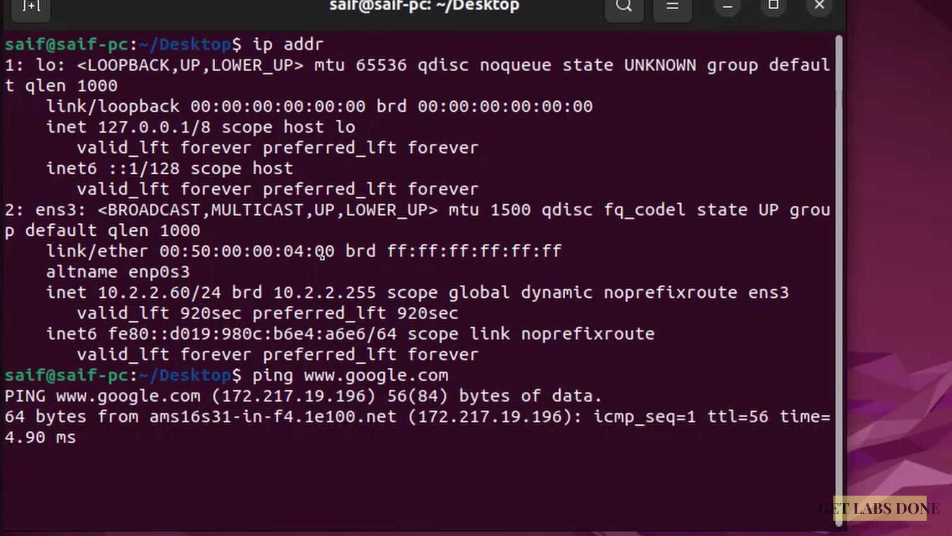
{"action": "key", "text": "ctrl+c"}
{"action": "key", "text": "Return"}
{"action": "key", "text": "Return"}
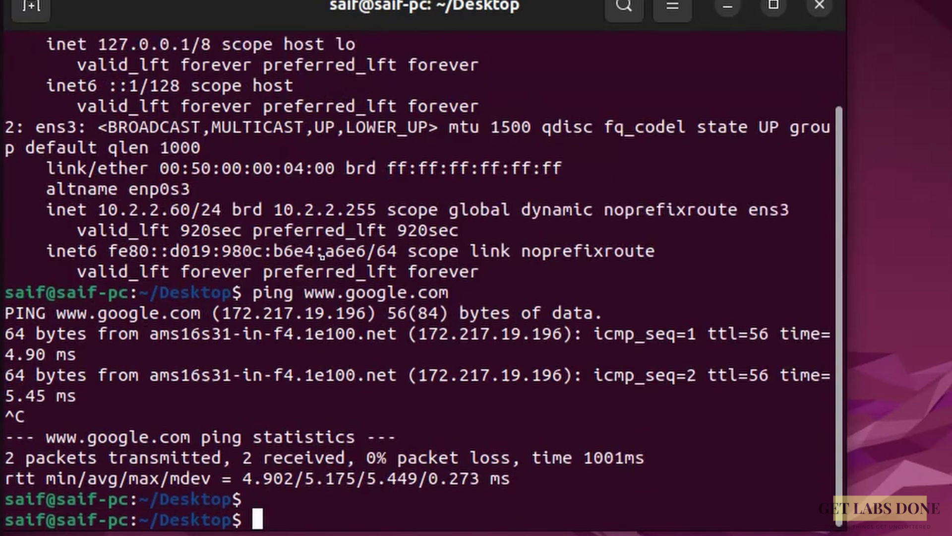
{"action": "type", "text": "ping 10.1"}
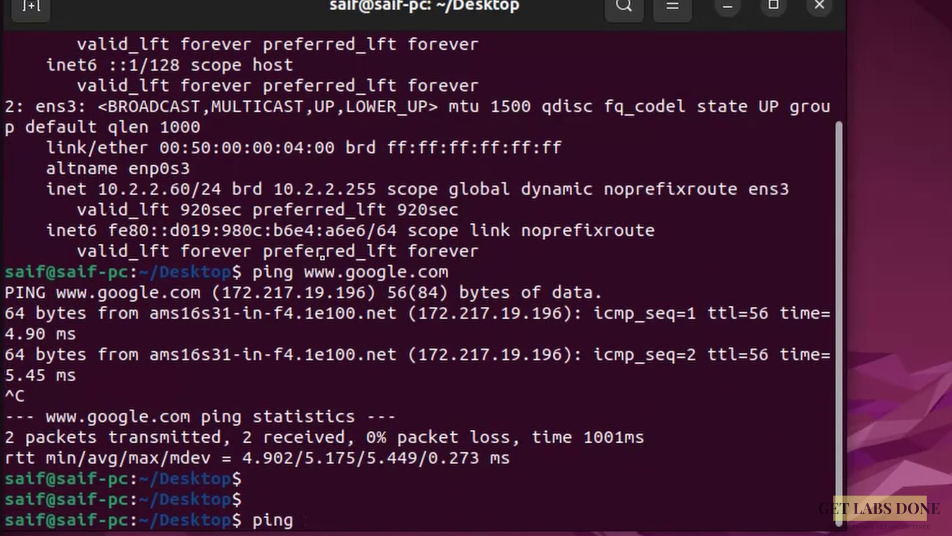
{"action": "type", "text": ".1.1 -c 2"}
{"action": "key", "text": "Return"}
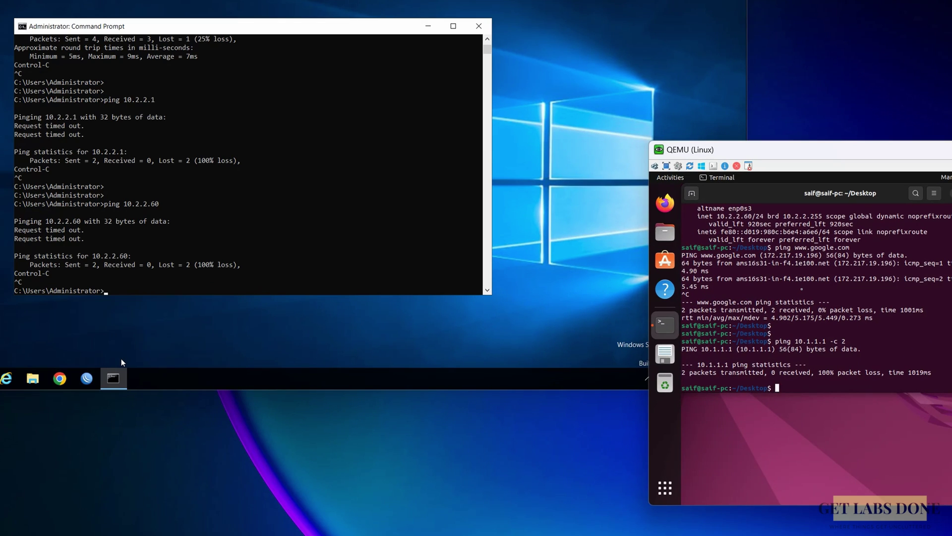
Bring the Windows server QEMU window forward and minimize it to reveal WinBox.
{"action": "left_click", "coordinate": [121, 358]}
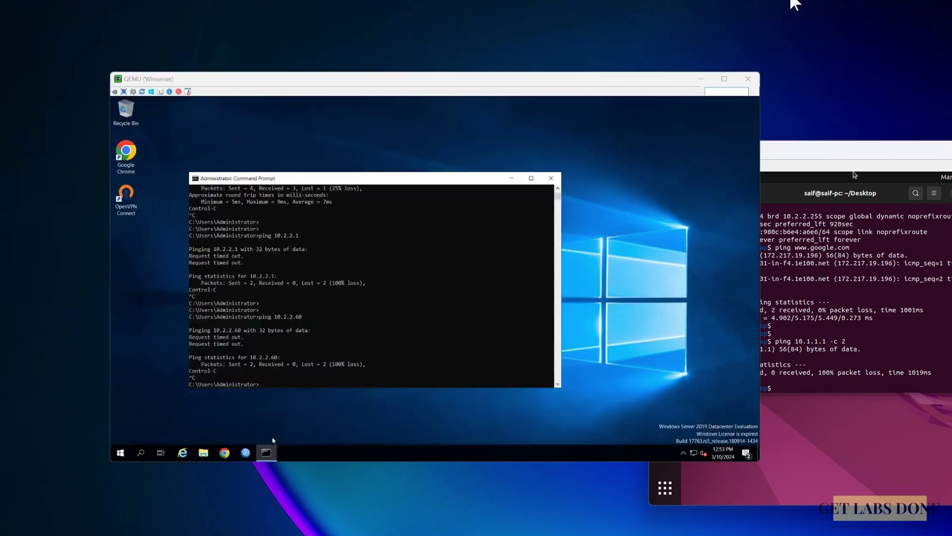
{"action": "key", "text": "super+Down"}
{"action": "key", "text": "super+Down"}
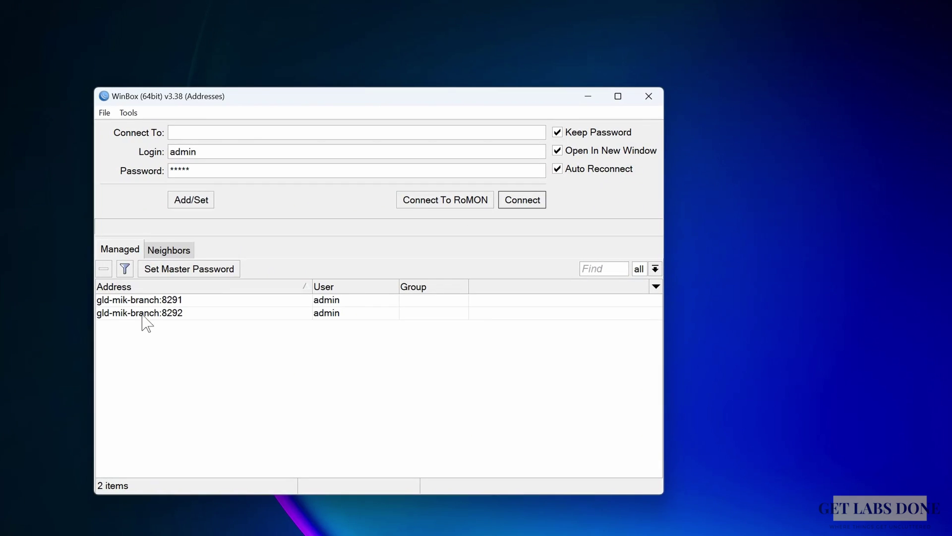
Connect to router gld-mik-branch:8291 and open its IP > Addresses list.
{"action": "left_click", "coordinate": [174, 303]}
{"action": "left_click", "coordinate": [175, 304], "text": "ctrl"}
{"action": "left_click", "coordinate": [171, 304]}
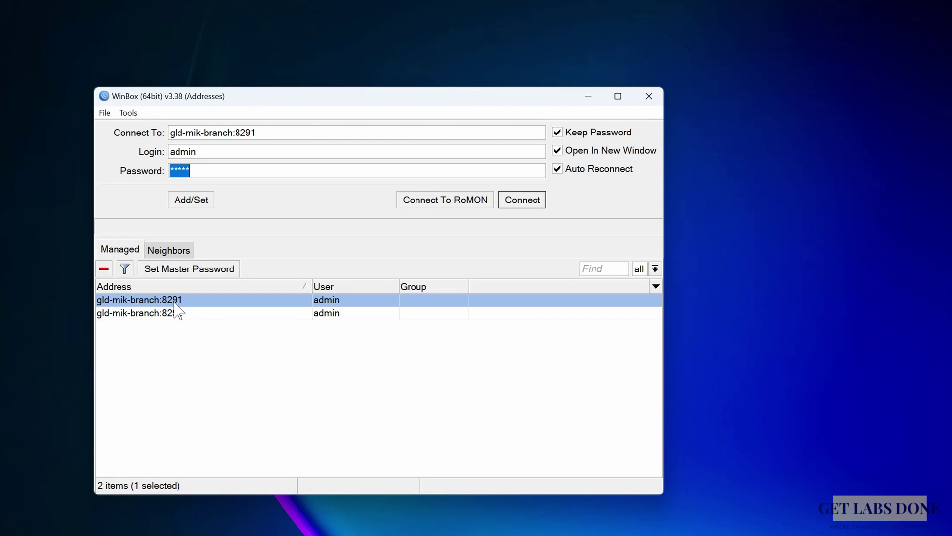
{"action": "left_click", "coordinate": [472, 446]}
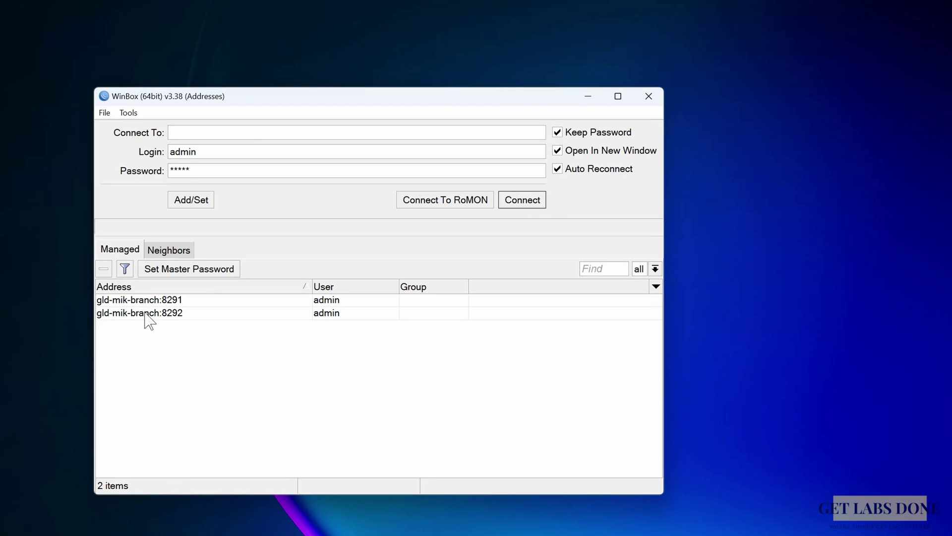
{"action": "left_click", "coordinate": [173, 304]}
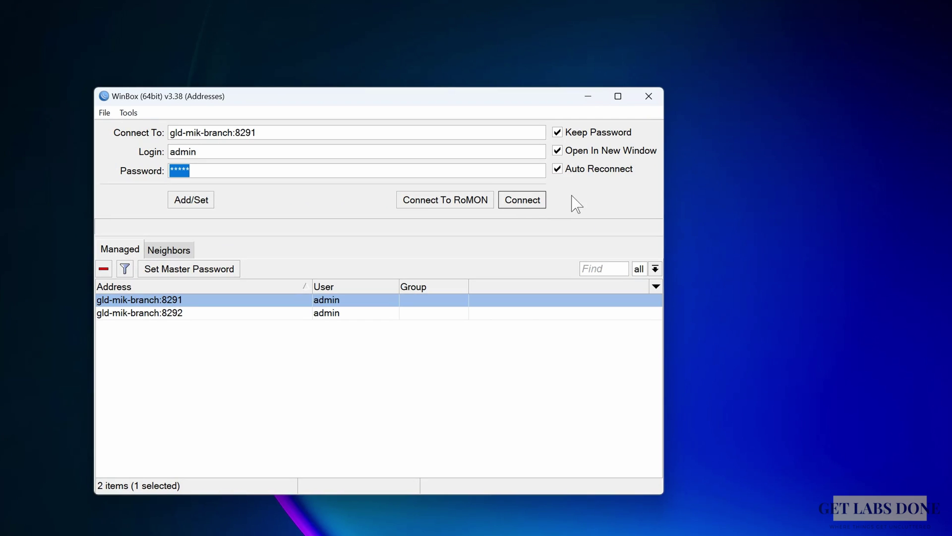
{"action": "left_click", "coordinate": [540, 199]}
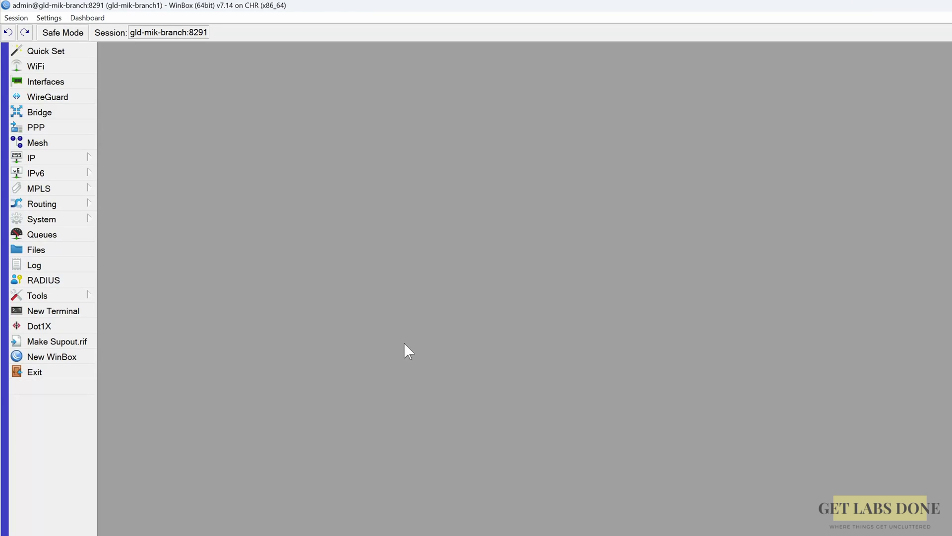
{"action": "left_click", "coordinate": [59, 159]}
{"action": "left_click", "coordinate": [127, 172]}
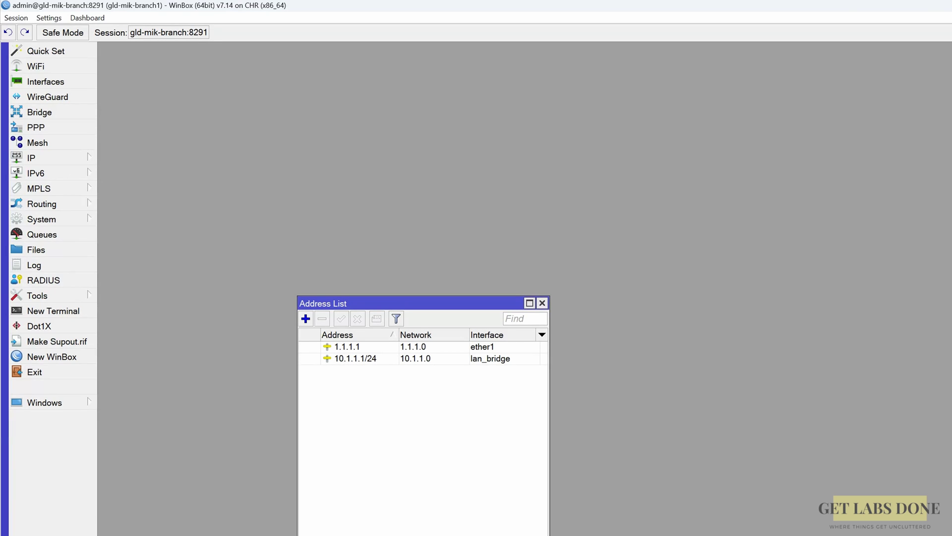
Connect to gld-mik-branch:8292, view its addresses, then return to branch1's session.
{"action": "key", "text": "alt+Tab"}
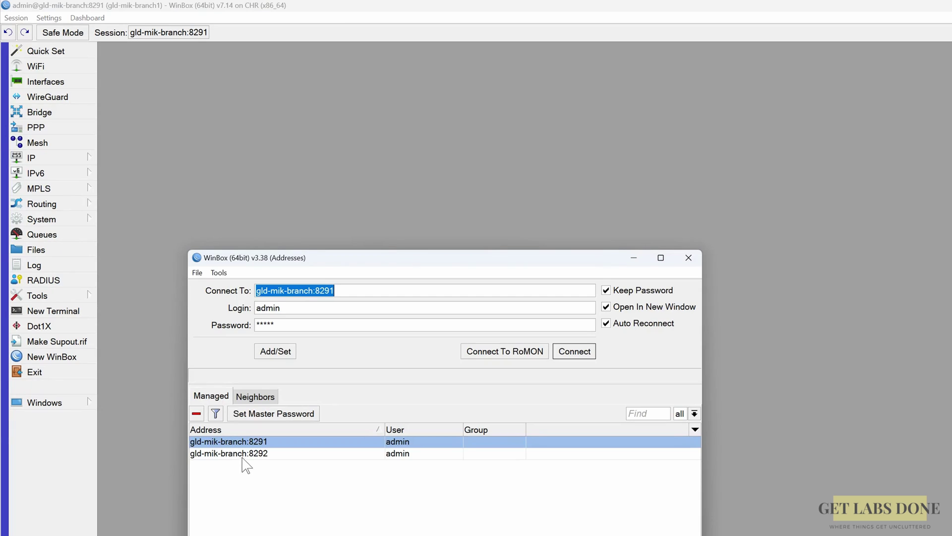
{"action": "left_click", "coordinate": [244, 453]}
{"action": "double_click", "coordinate": [244, 453]}
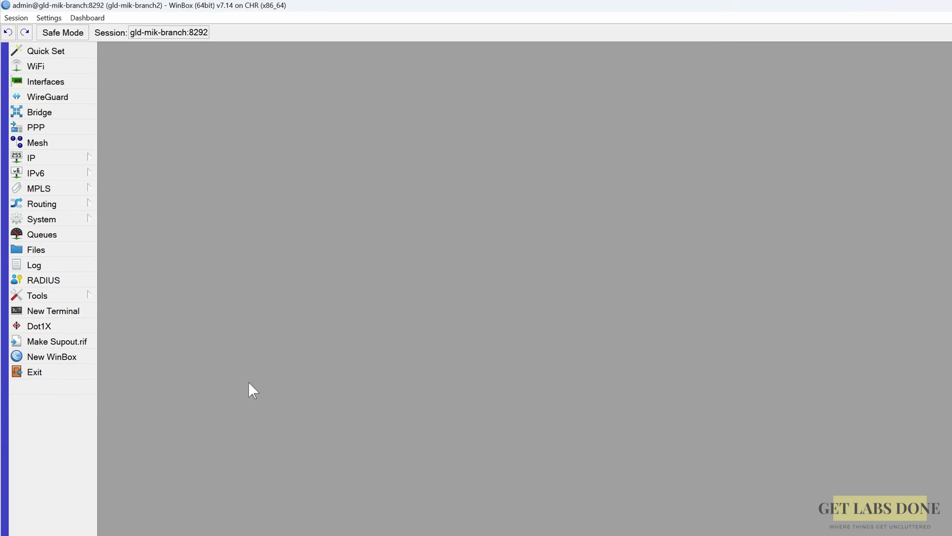
{"action": "left_click", "coordinate": [64, 158]}
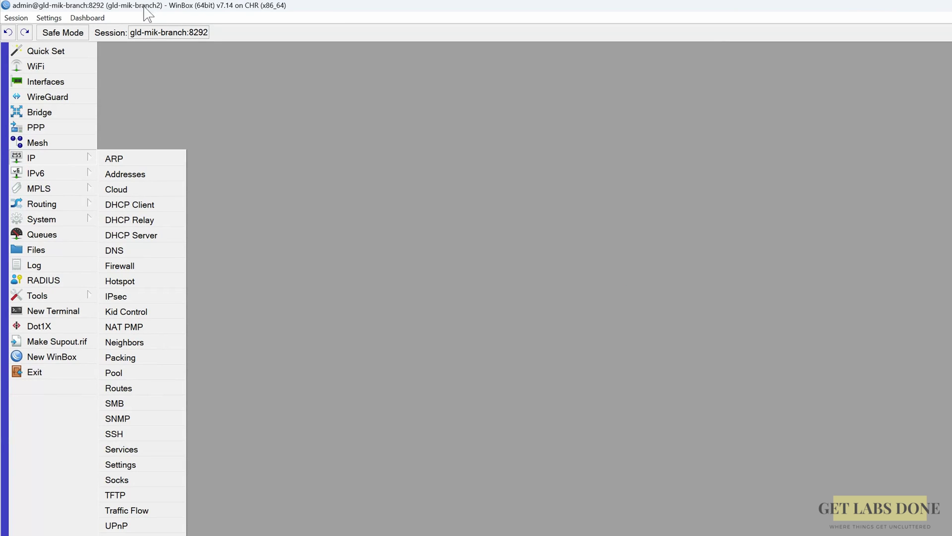
{"action": "left_click", "coordinate": [134, 175]}
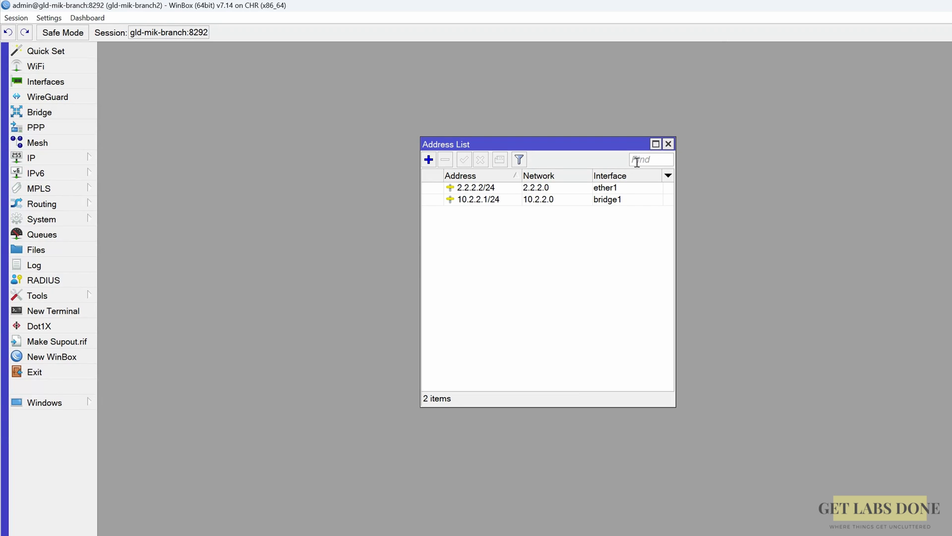
{"action": "left_click", "coordinate": [669, 144]}
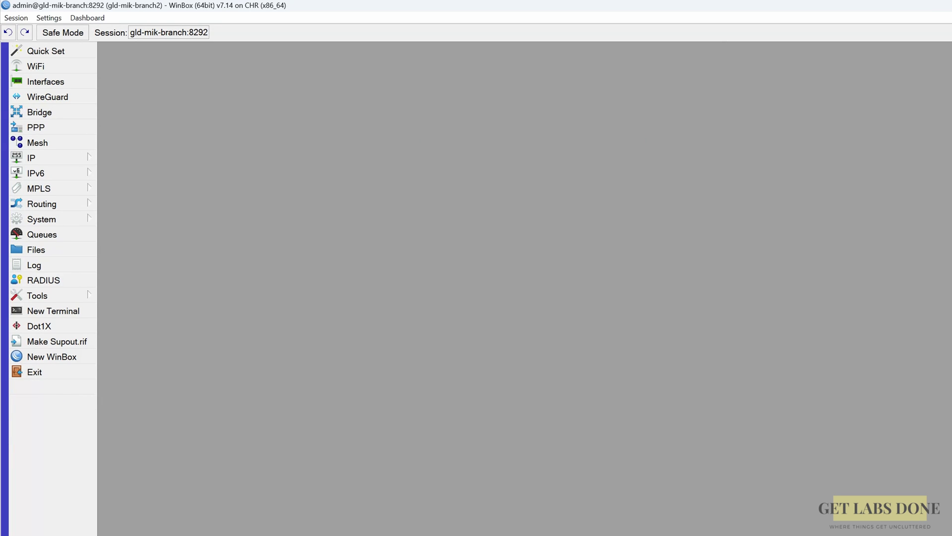
{"action": "key", "text": "alt+Tab"}
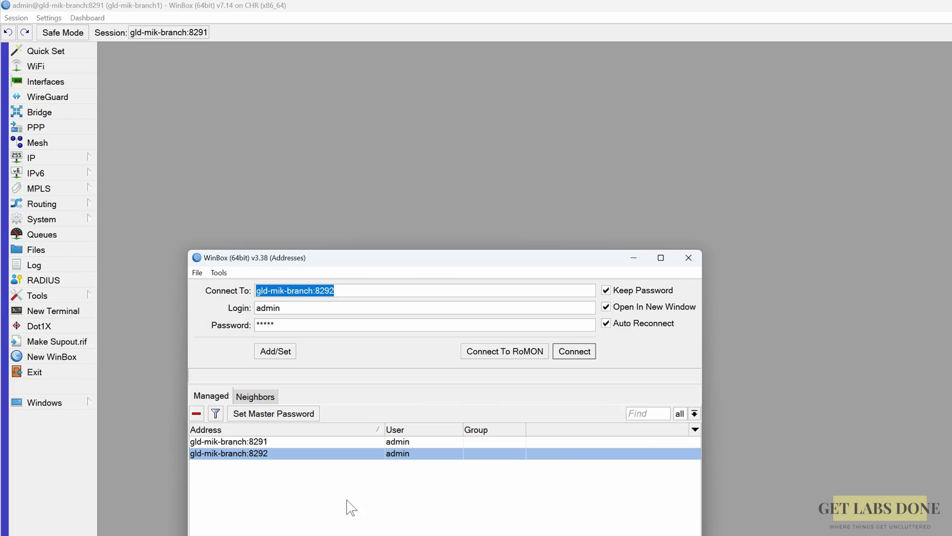
{"action": "left_click", "coordinate": [694, 252]}
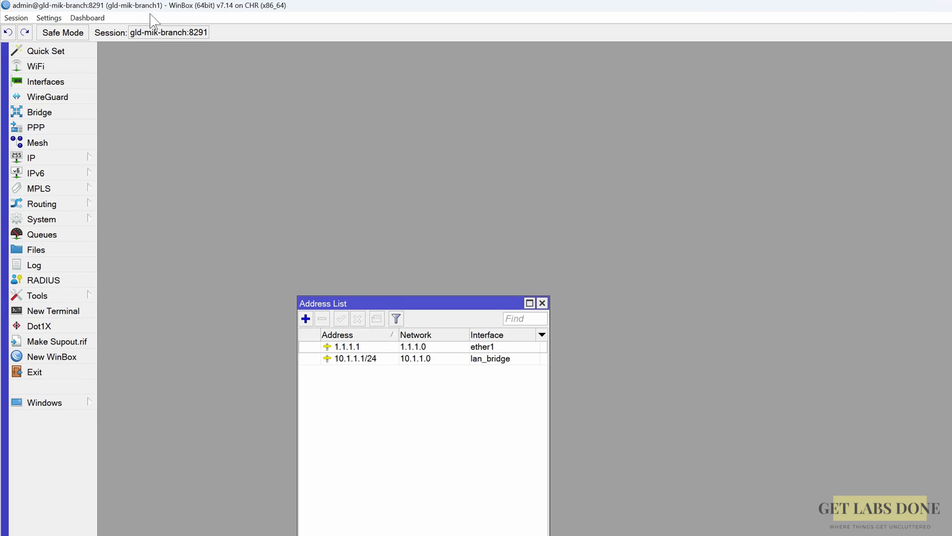
Close the Address List window in the gld-mik-branch:8291 session.
{"action": "left_click", "coordinate": [542, 303]}
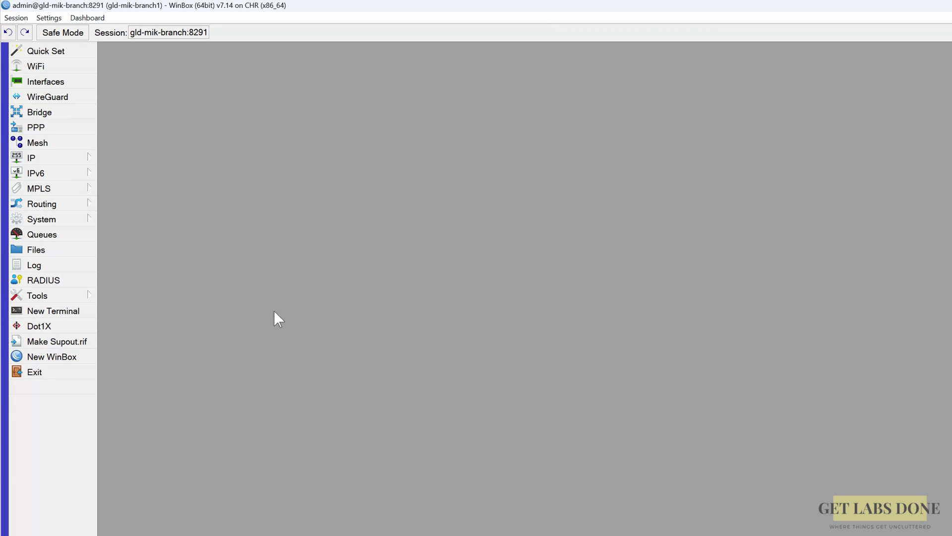
Open the IP > IPsec Profiles list and inspect the default profile's settings.
{"action": "left_click", "coordinate": [85, 159]}
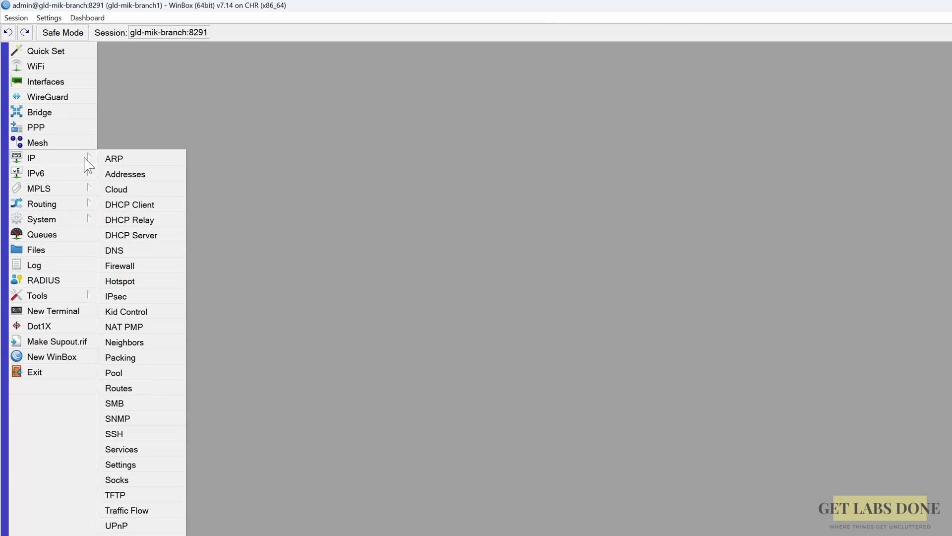
{"action": "left_click", "coordinate": [119, 298]}
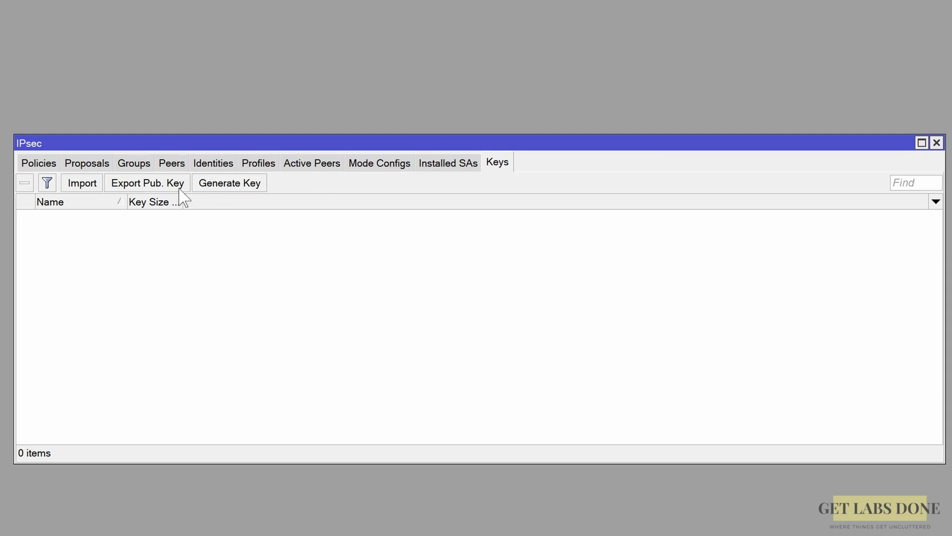
{"action": "left_click", "coordinate": [259, 164]}
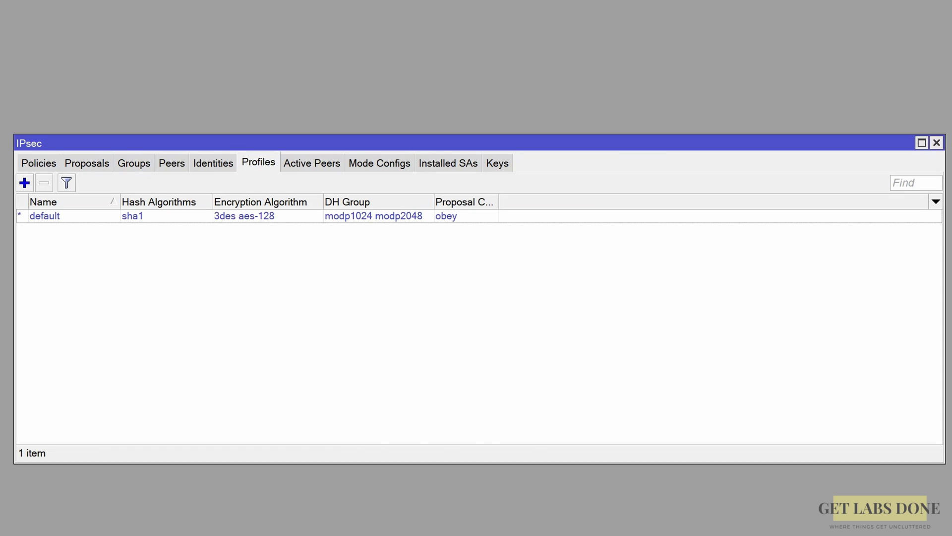
{"action": "double_click", "coordinate": [206, 217]}
{"action": "left_click", "coordinate": [646, 101]}
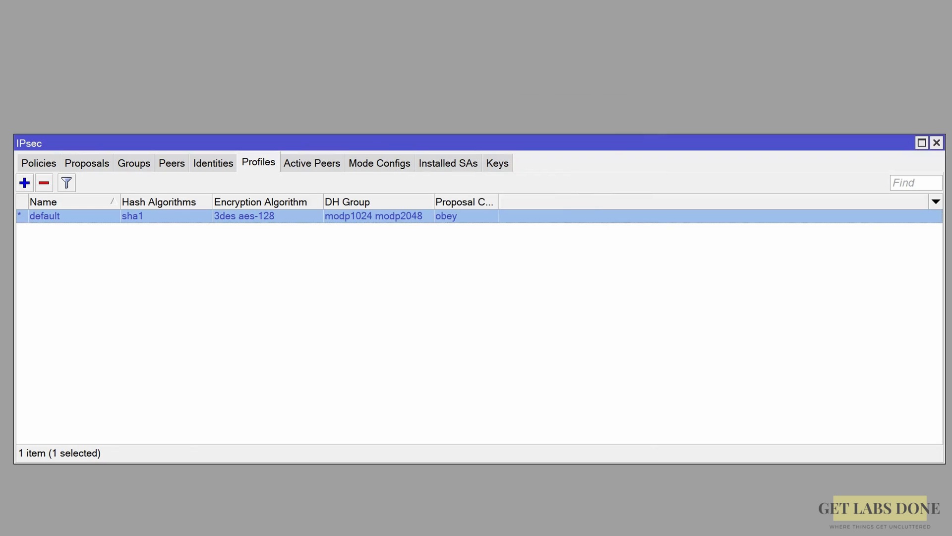
Add profile branch1-profile with sha256, aes-256 only, modp1536 and NAT Traversal off.
{"action": "left_click", "coordinate": [25, 183]}
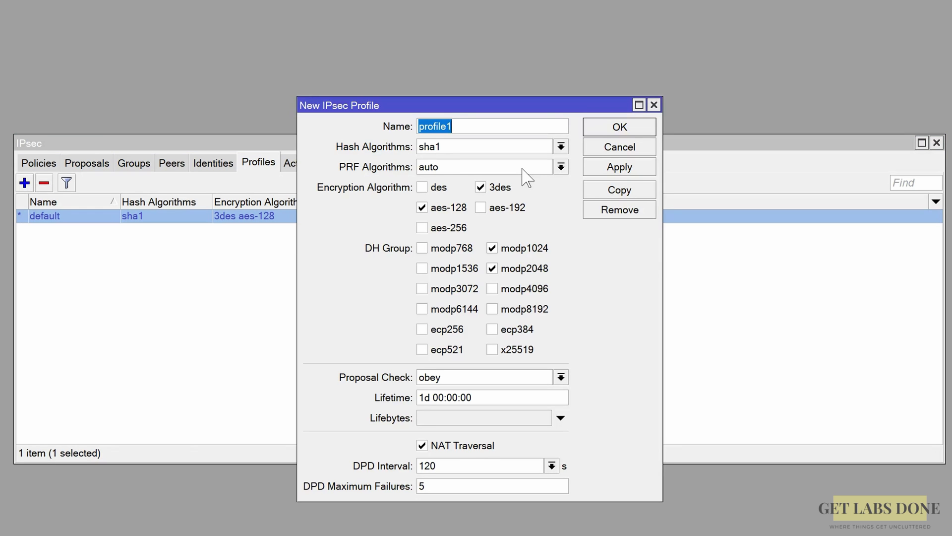
{"action": "type", "text": "b"}
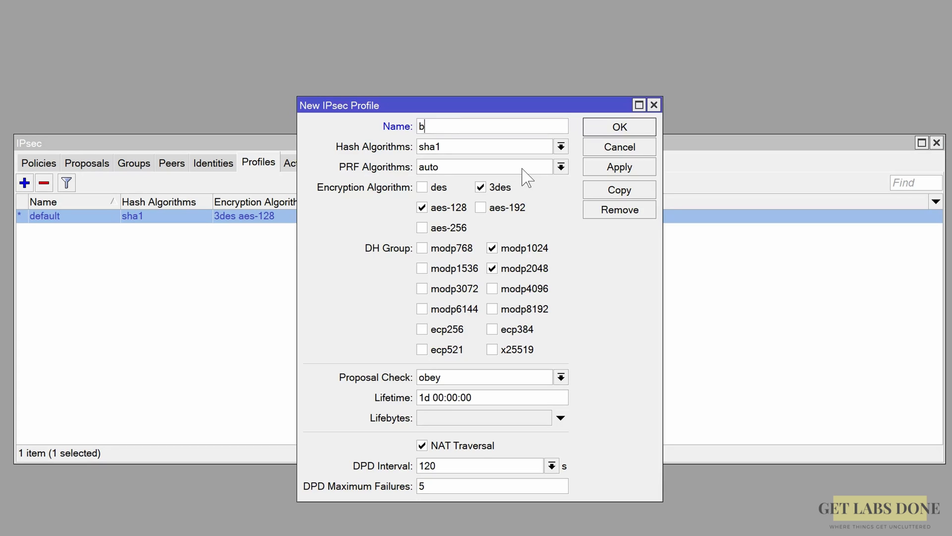
{"action": "type", "text": "ranch1-profile"}
{"action": "left_click", "coordinate": [561, 146]}
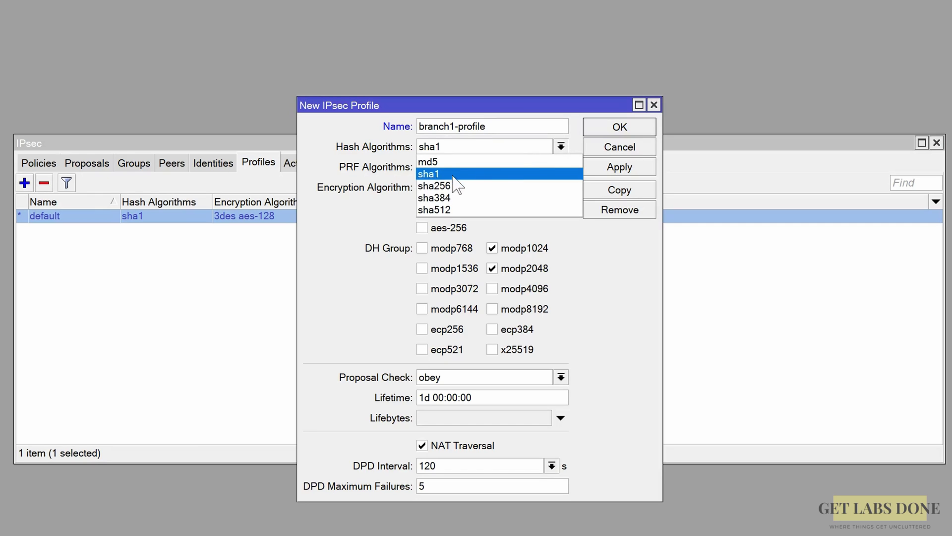
{"action": "left_click", "coordinate": [491, 182]}
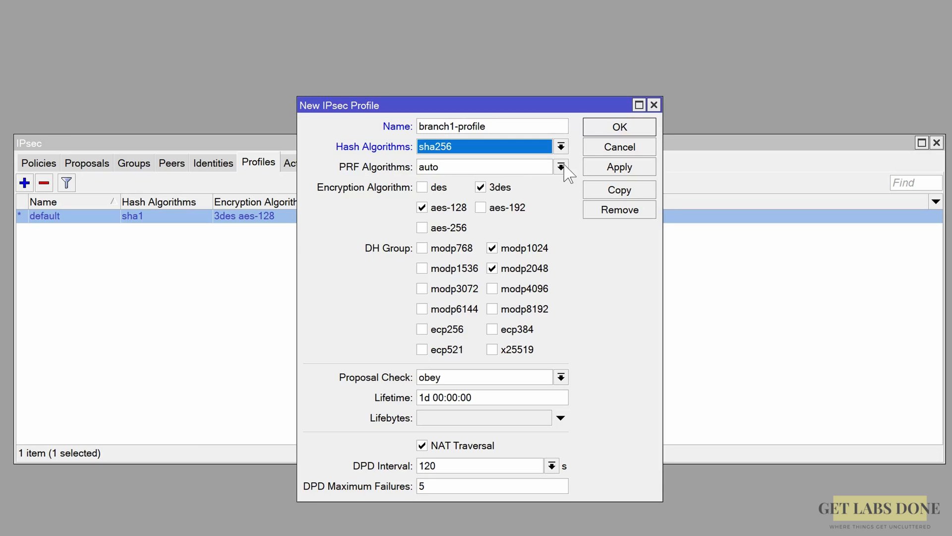
{"action": "left_click", "coordinate": [487, 187]}
{"action": "left_click", "coordinate": [448, 208]}
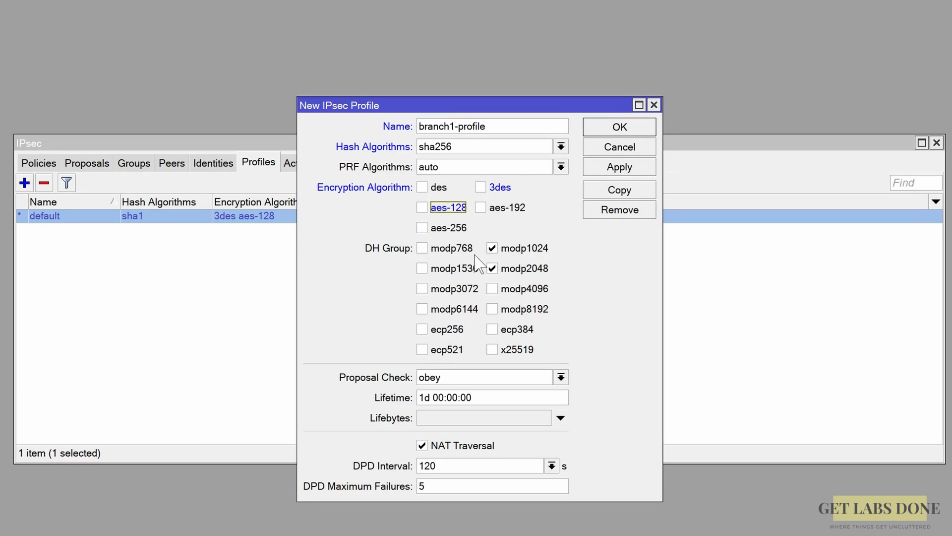
{"action": "left_click", "coordinate": [453, 228]}
{"action": "left_click", "coordinate": [492, 249]}
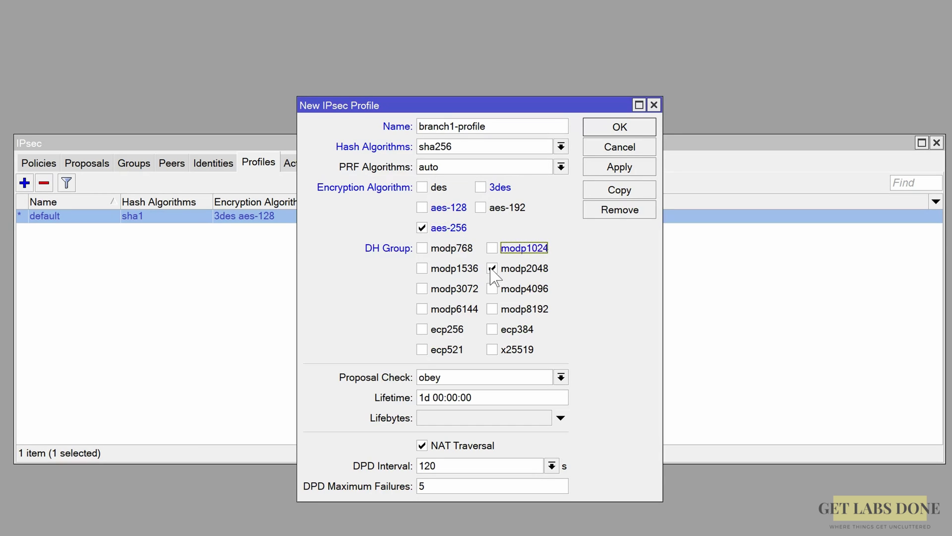
{"action": "left_click", "coordinate": [492, 269]}
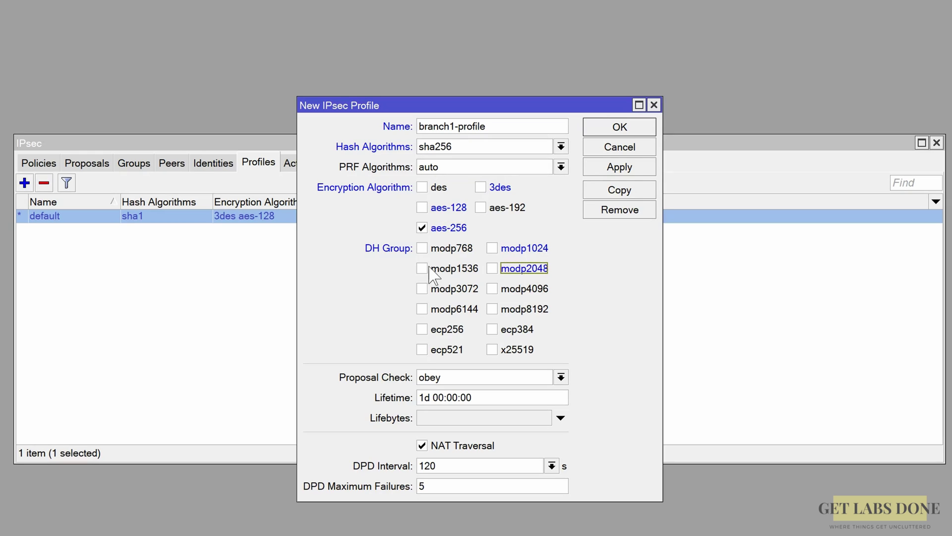
{"action": "left_click", "coordinate": [434, 272]}
{"action": "left_click", "coordinate": [422, 446]}
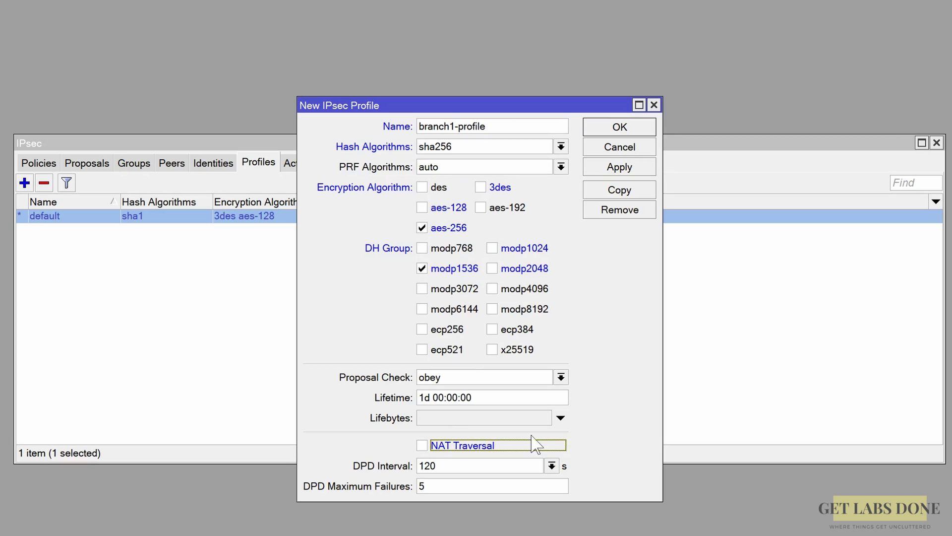
{"action": "left_click", "coordinate": [620, 129]}
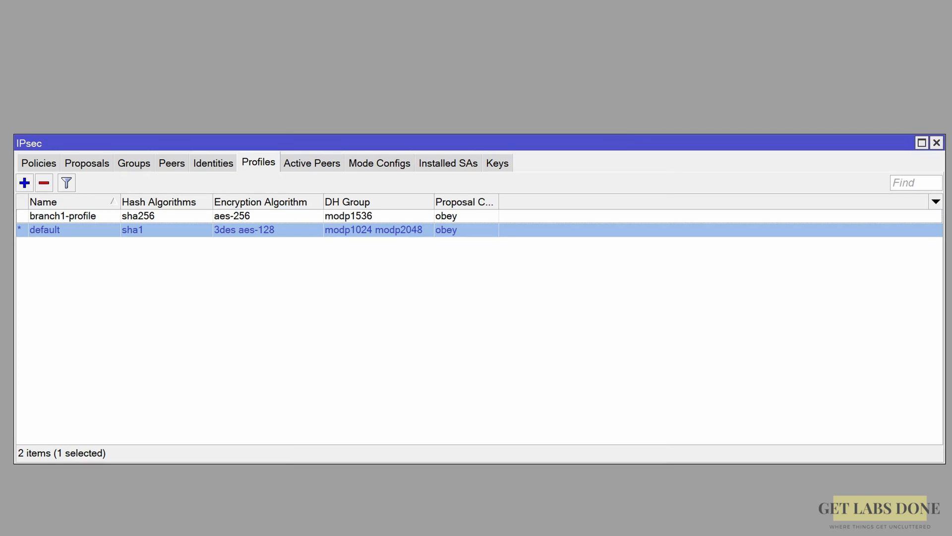
{"action": "left_click", "coordinate": [506, 352]}
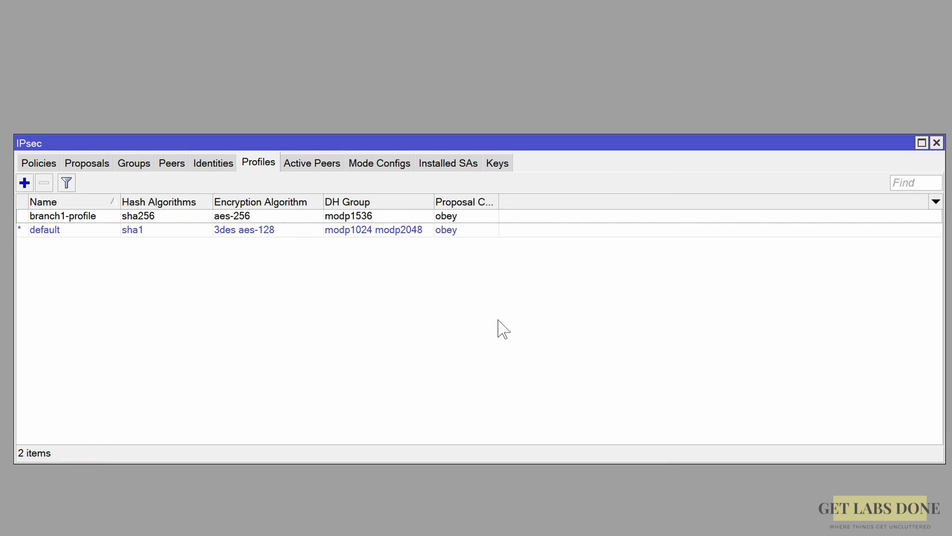
Add IPsec peer branch01-peer1 at 2.2.2.2 using branch1-profile and IKE2 exchange mode.
{"action": "left_click", "coordinate": [182, 166]}
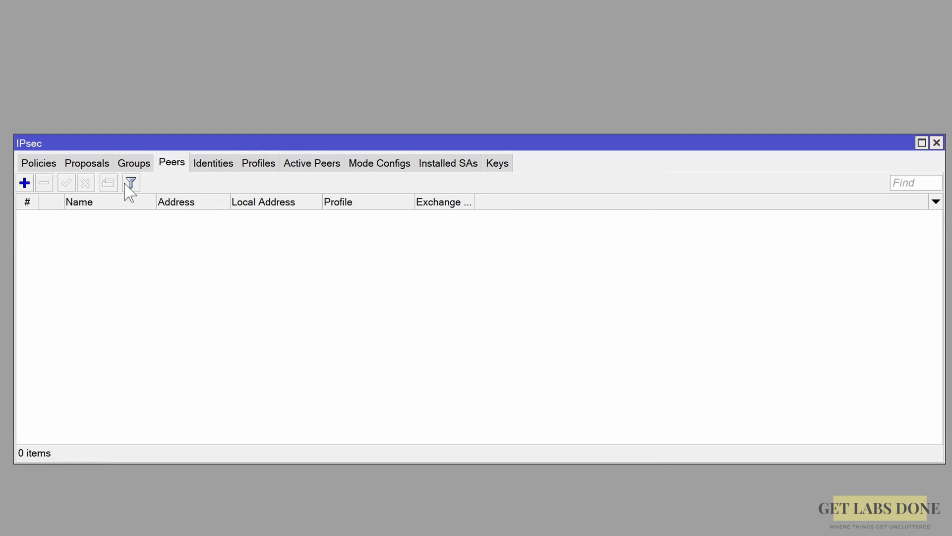
{"action": "left_click", "coordinate": [25, 183]}
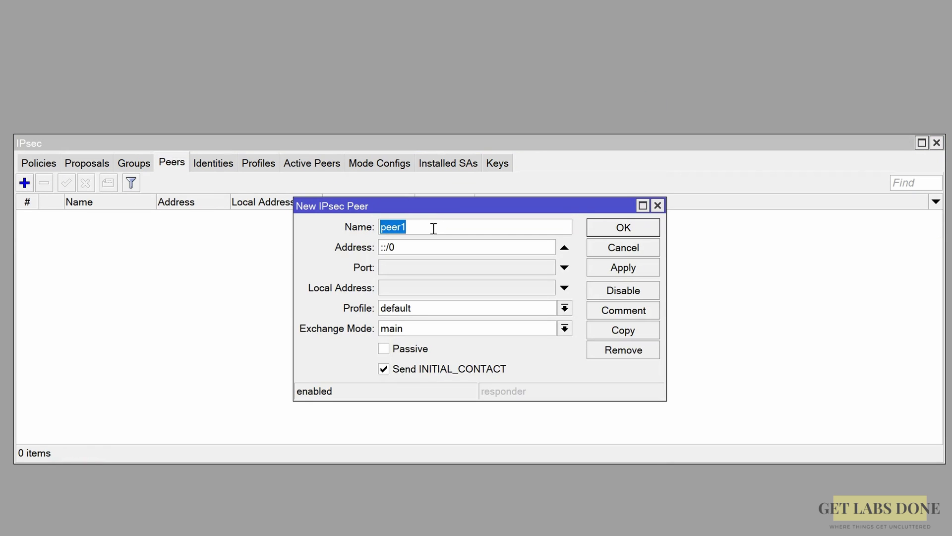
{"action": "key", "text": "Left"}
{"action": "key", "text": "Left"}
{"action": "key", "text": "Left"}
{"action": "key", "text": "Left"}
{"action": "key", "text": "Left"}
{"action": "type", "text": "branch0"}
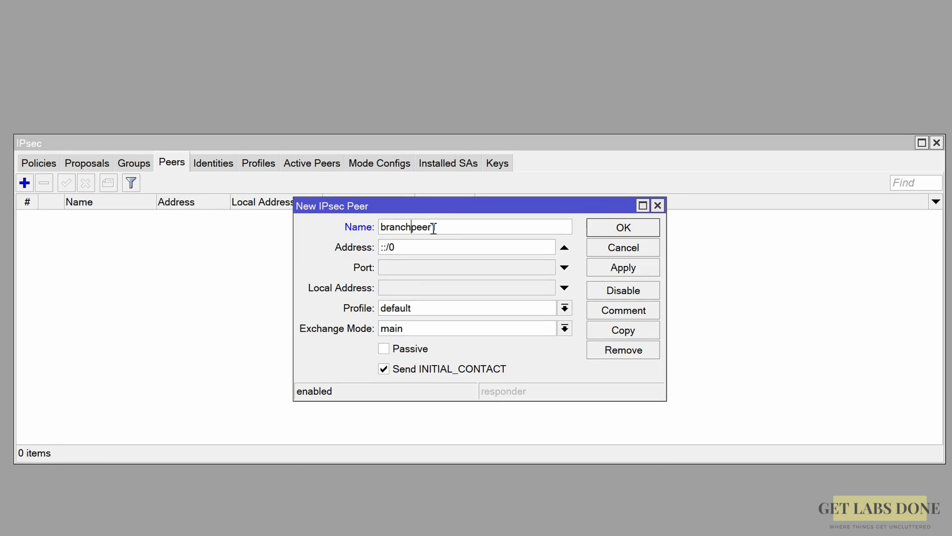
{"action": "type", "text": "1-"}
{"action": "key", "text": "Tab"}
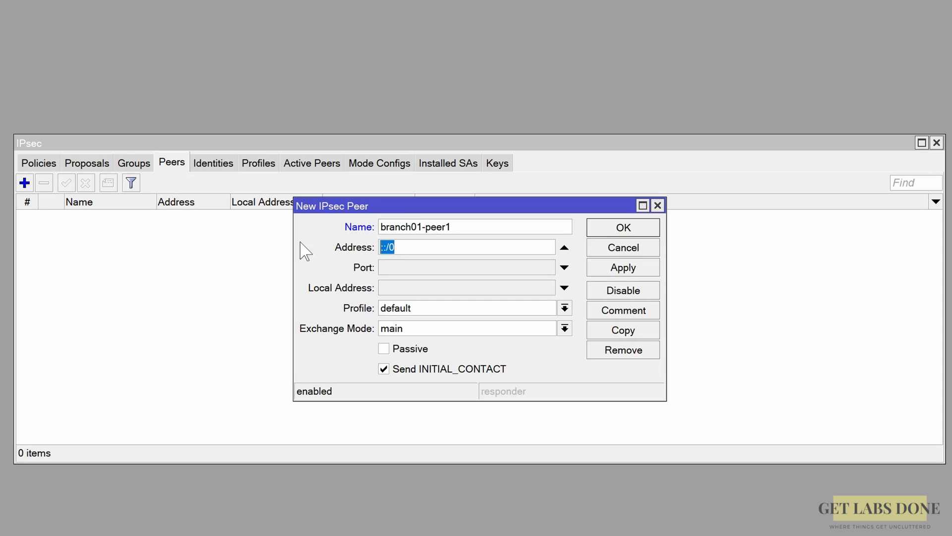
{"action": "type", "text": "2.2.2.2"}
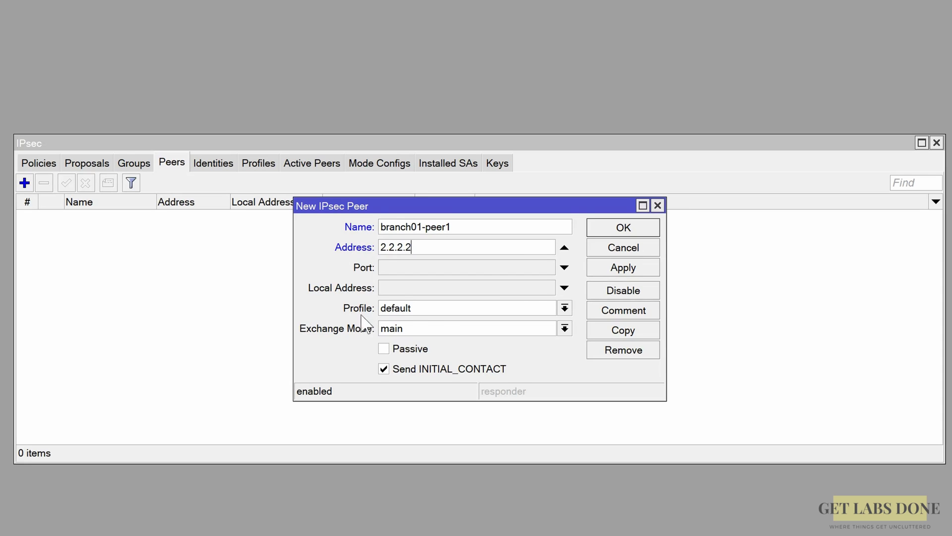
{"action": "left_click", "coordinate": [437, 309]}
{"action": "left_click", "coordinate": [413, 325]}
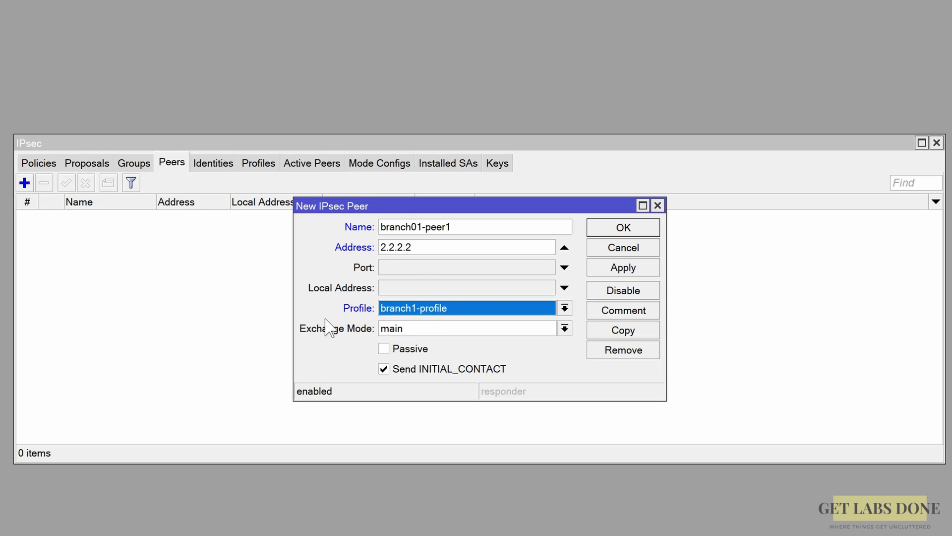
{"action": "left_click", "coordinate": [420, 330]}
{"action": "left_click", "coordinate": [415, 341]}
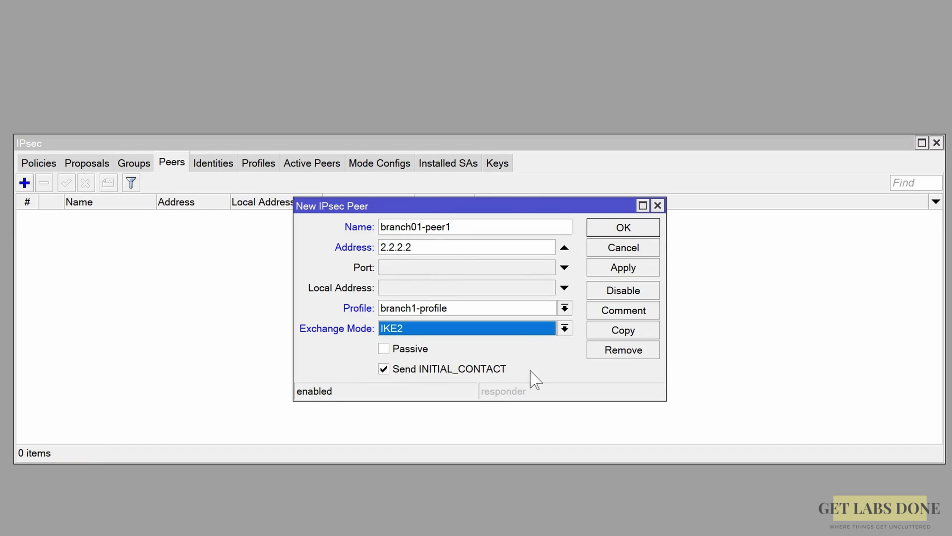
{"action": "left_click", "coordinate": [624, 231]}
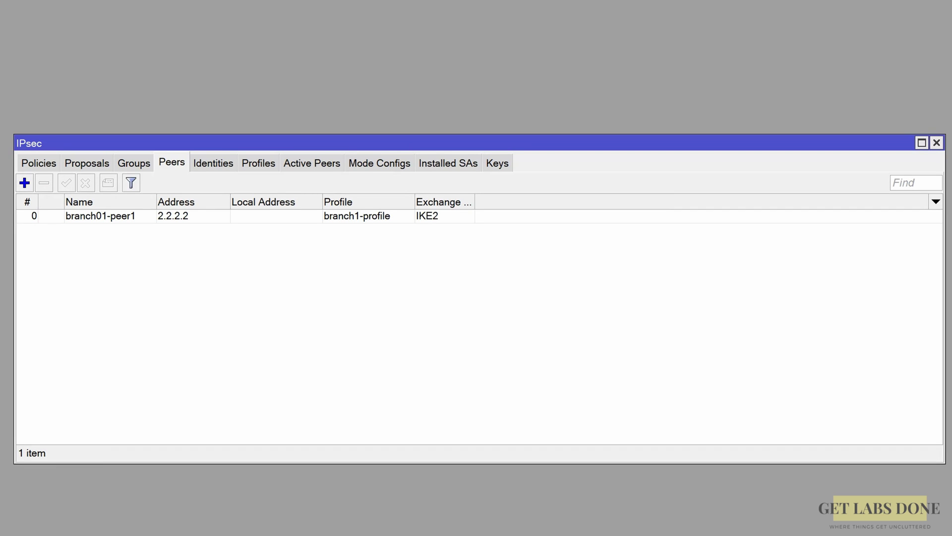
{"action": "left_click", "coordinate": [229, 168]}
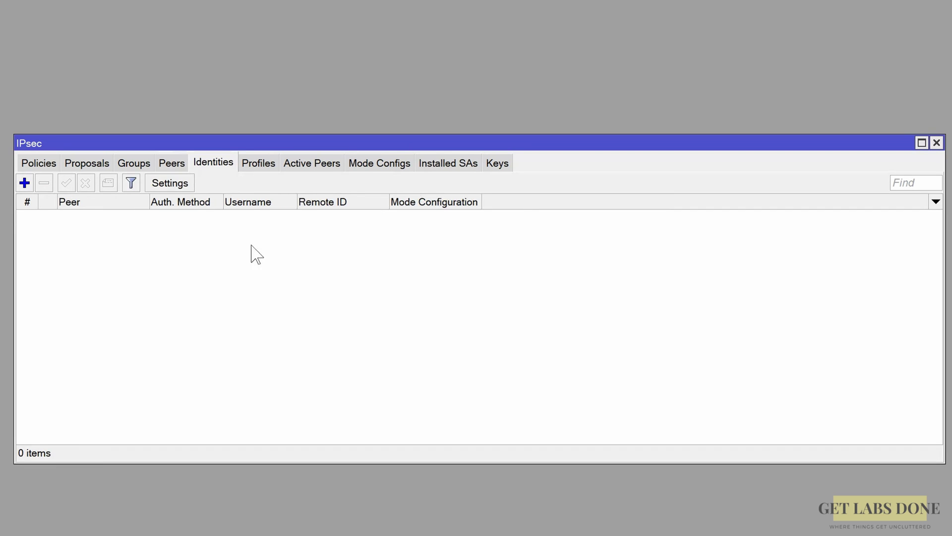
Create an identity for peer branch01-peer1 using pre shared key authentication and a secret.
{"action": "left_click", "coordinate": [24, 183]}
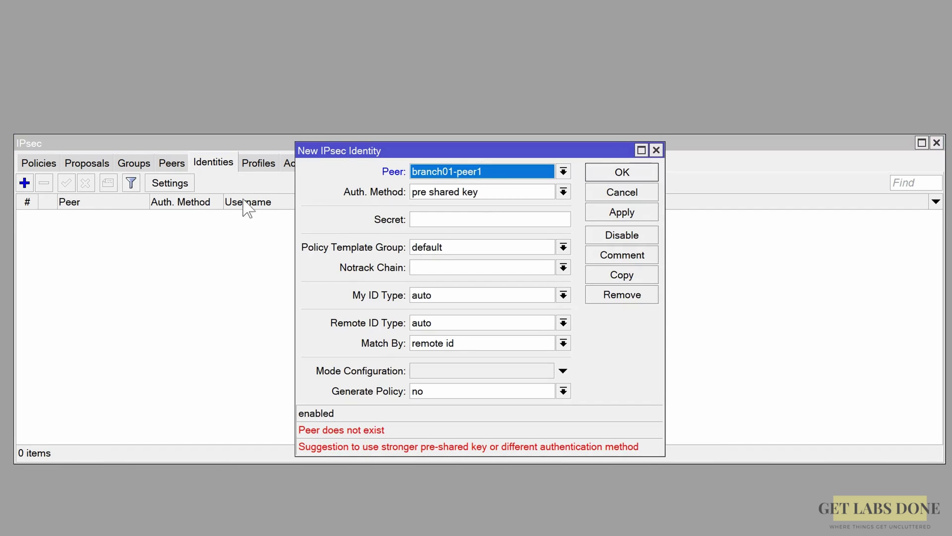
{"action": "left_click", "coordinate": [481, 172]}
{"action": "left_click", "coordinate": [483, 185]}
{"action": "left_click", "coordinate": [478, 198]}
{"action": "left_click", "coordinate": [478, 198]}
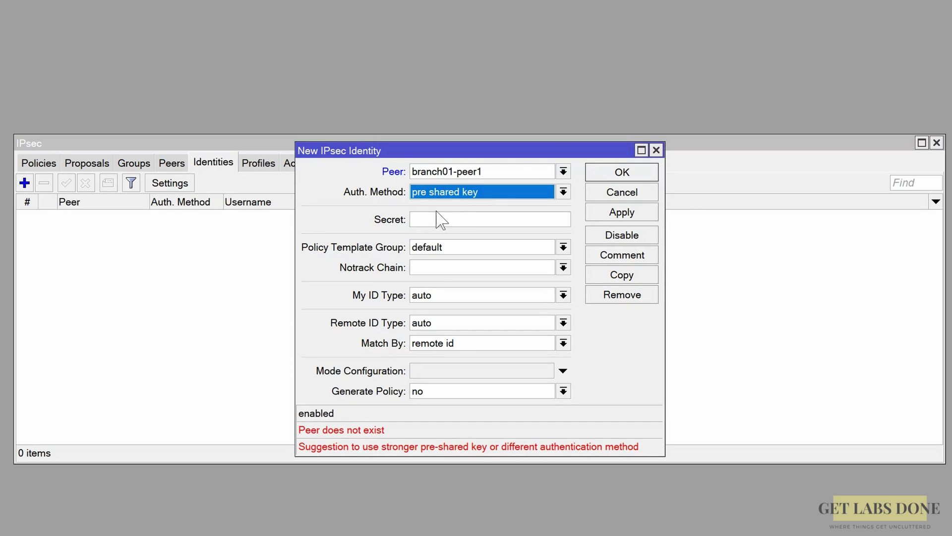
{"action": "left_click", "coordinate": [448, 222]}
{"action": "type", "text": "***"}
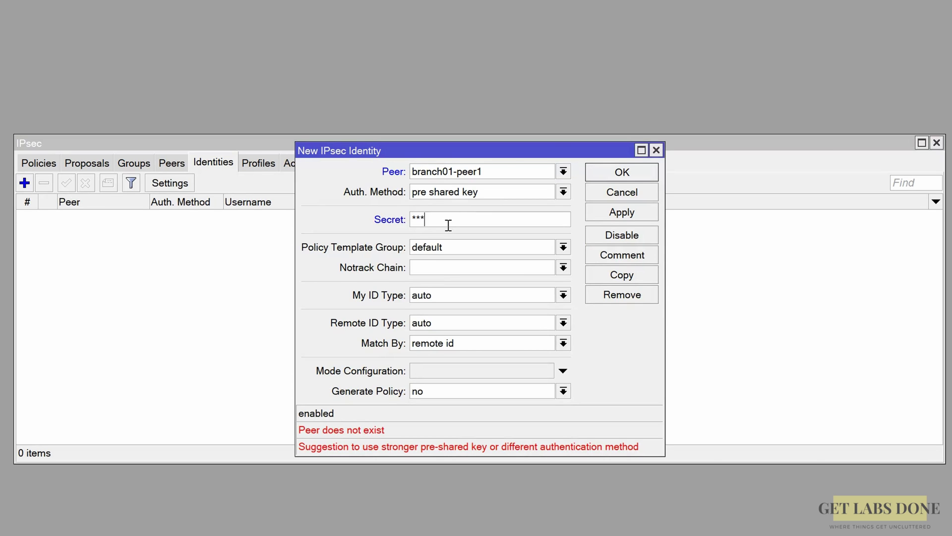
{"action": "type", "text": "***"}
{"action": "type", "text": "**********"}
{"action": "left_click", "coordinate": [507, 248]}
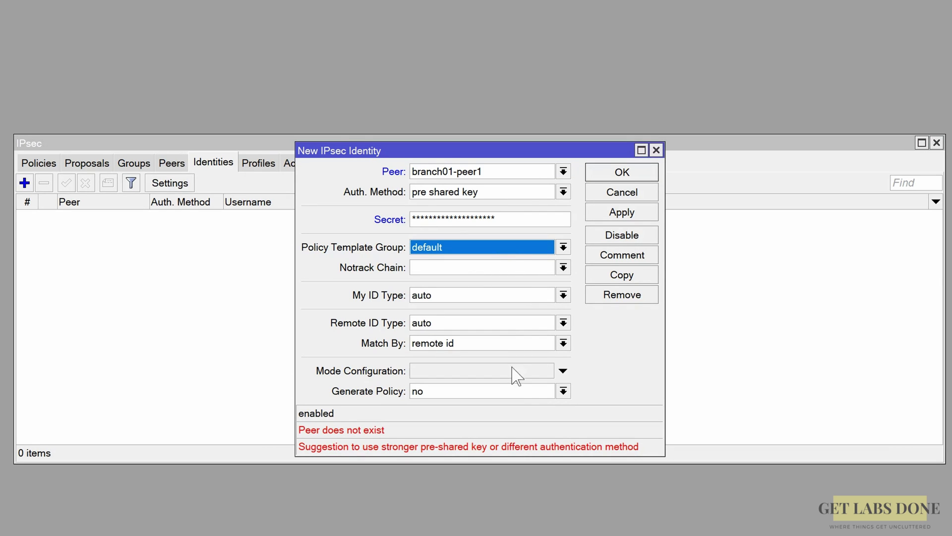
{"action": "left_click", "coordinate": [622, 173]}
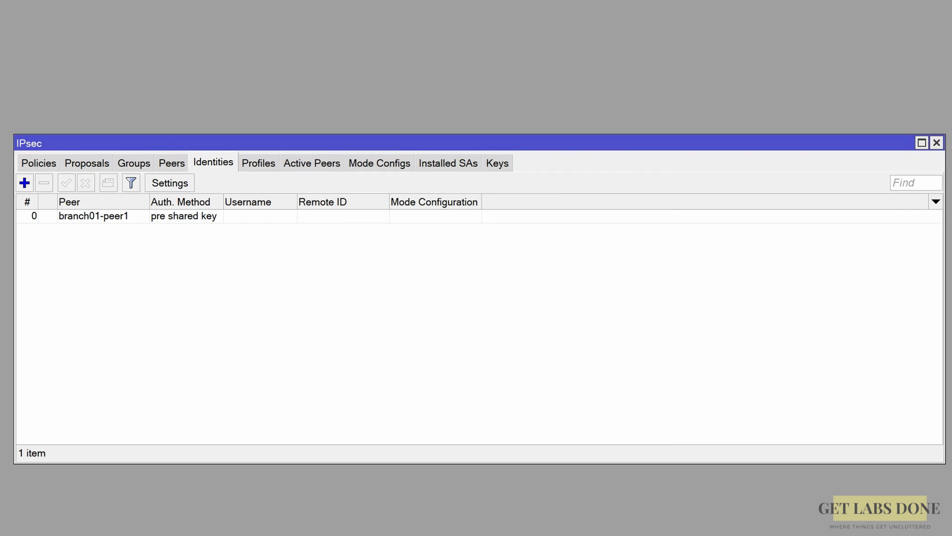
{"action": "left_click", "coordinate": [99, 166]}
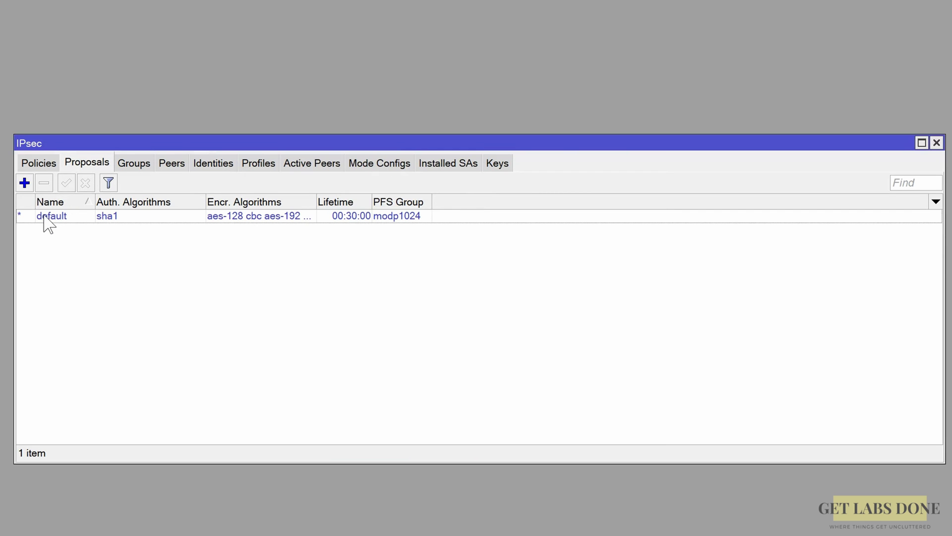
Create a new proposal named branch01-proposal1 using sha256 authentication instead of sha1.
{"action": "left_click", "coordinate": [25, 183]}
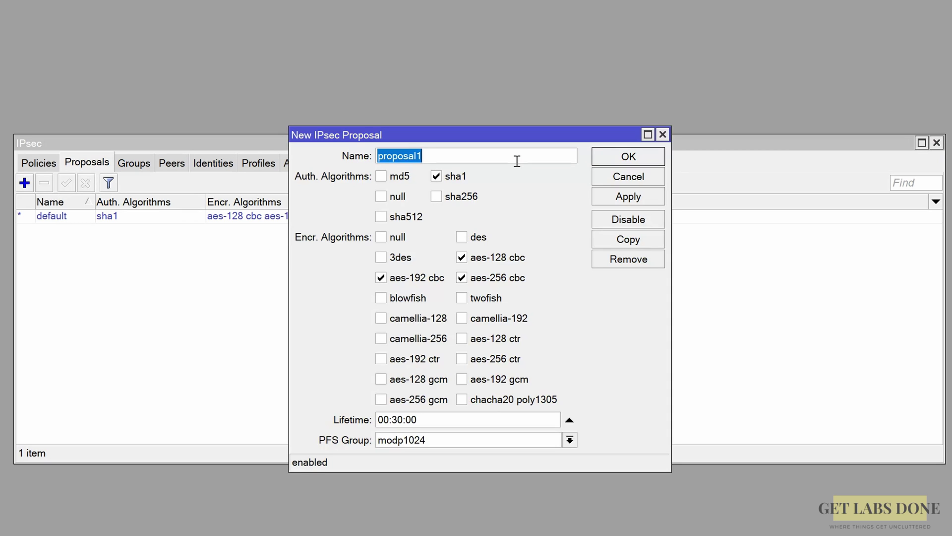
{"action": "key", "text": "Left"}
{"action": "key", "text": "Left"}
{"action": "key", "text": "Left"}
{"action": "key", "text": "Left"}
{"action": "key", "text": "Left"}
{"action": "key", "text": "Left"}
{"action": "key", "text": "Left"}
{"action": "key", "text": "Left"}
{"action": "key", "text": "Left"}
{"action": "type", "text": "b"}
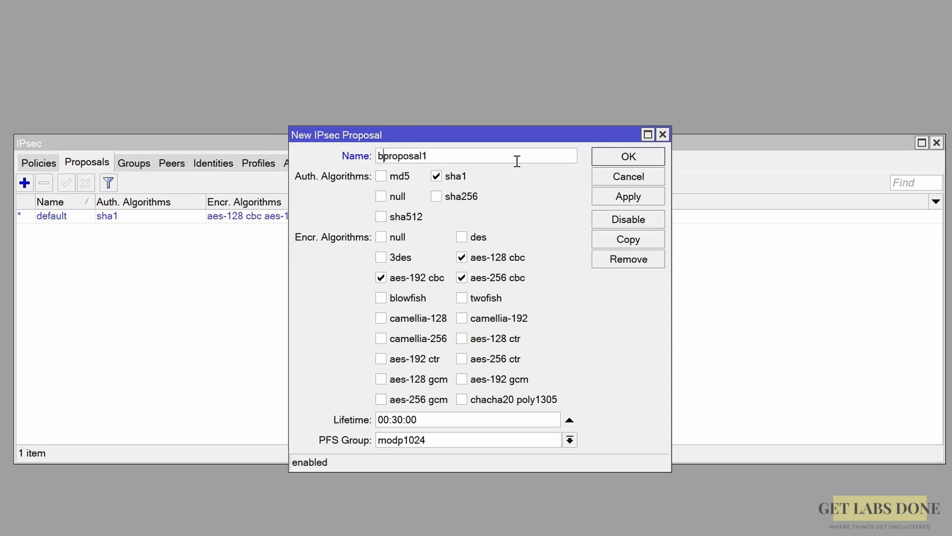
{"action": "type", "text": "ranch01-"}
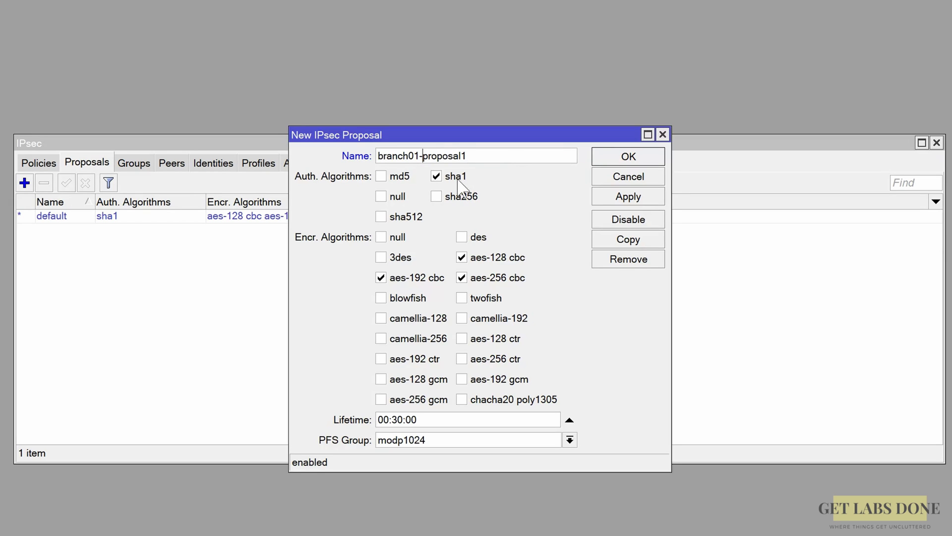
{"action": "left_click", "coordinate": [455, 176]}
{"action": "left_click", "coordinate": [460, 197]}
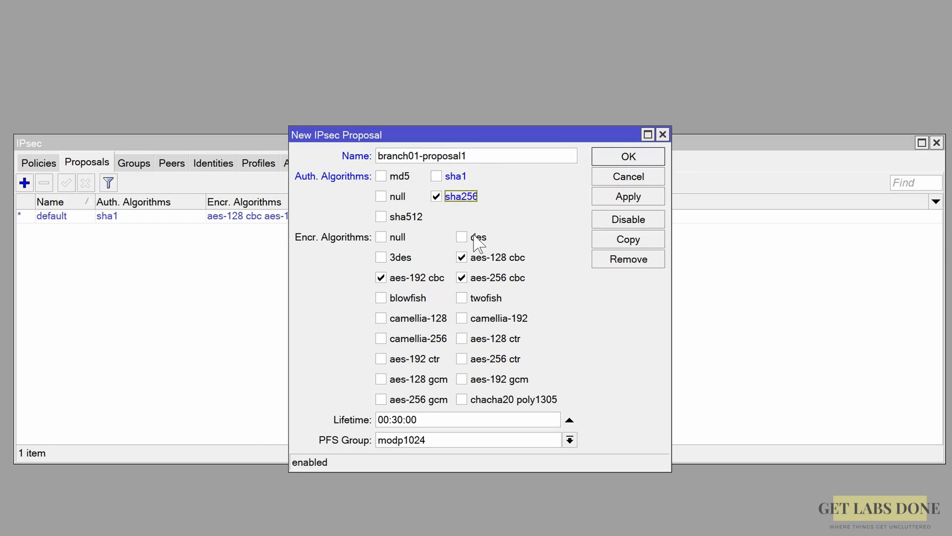
Keep only aes-256 cbc encryption, set PFS group modp1536, and save the proposal.
{"action": "left_click", "coordinate": [476, 238]}
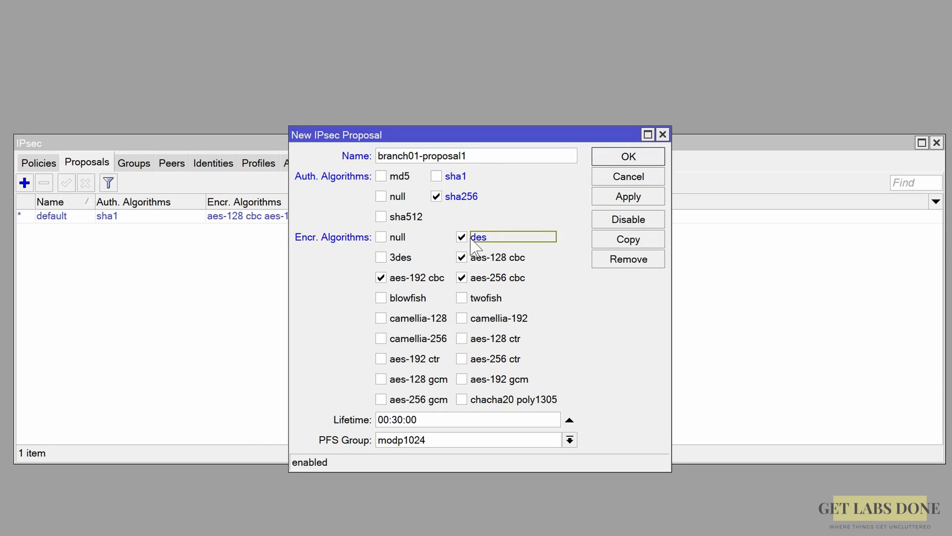
{"action": "left_click", "coordinate": [476, 239]}
{"action": "left_click", "coordinate": [477, 258]}
{"action": "left_click", "coordinate": [380, 278]}
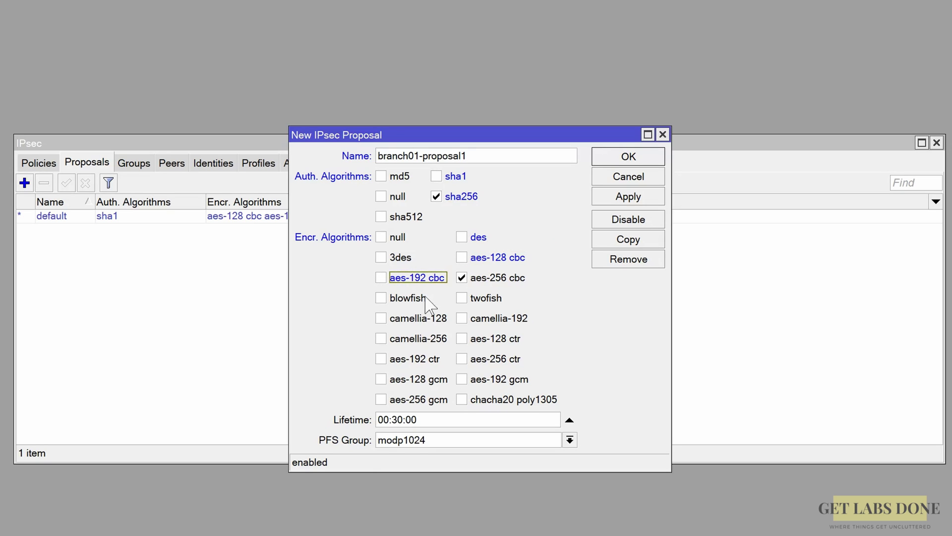
{"action": "left_click", "coordinate": [409, 440]}
{"action": "left_click", "coordinate": [416, 515]}
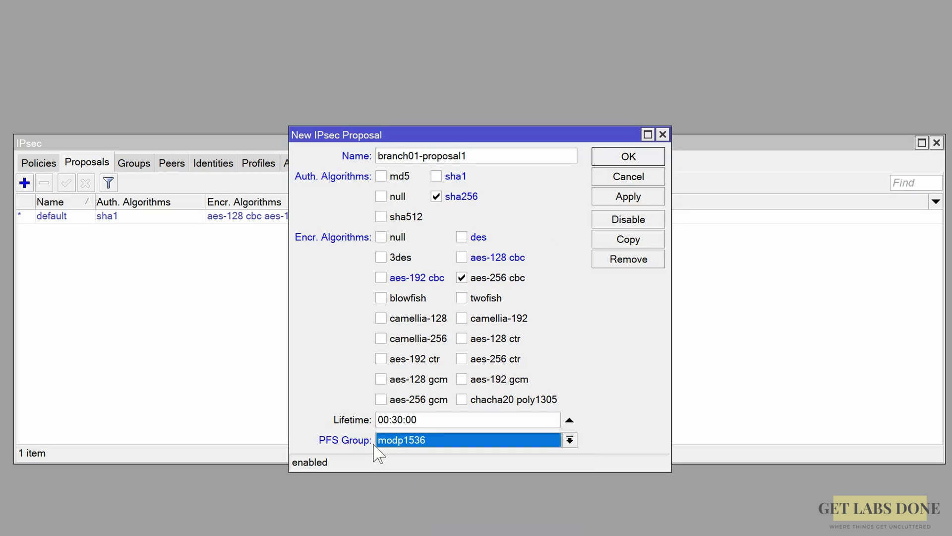
{"action": "left_click", "coordinate": [638, 156]}
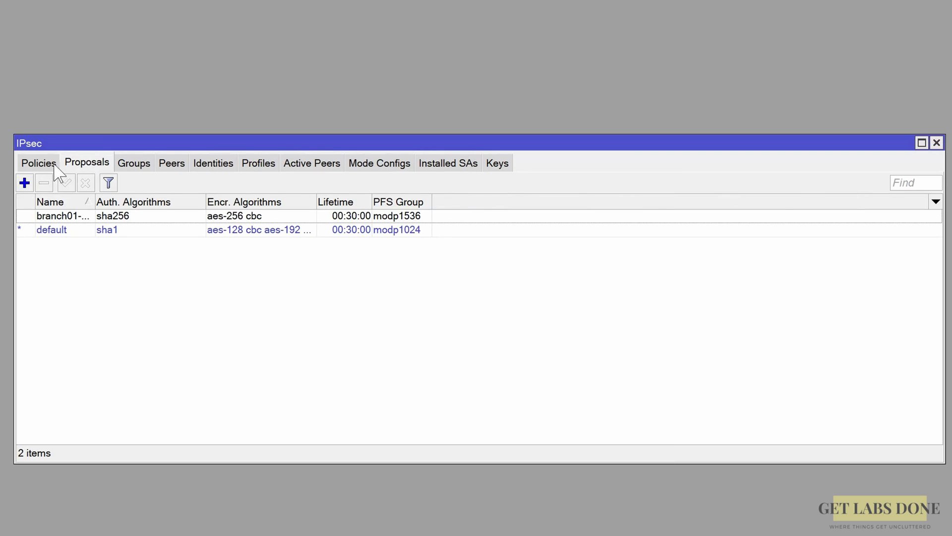
Create a tunnel policy for peer branch01-peer1 from 10.1.1.0/24 to 10.2.2.0/24.
{"action": "left_click", "coordinate": [30, 166]}
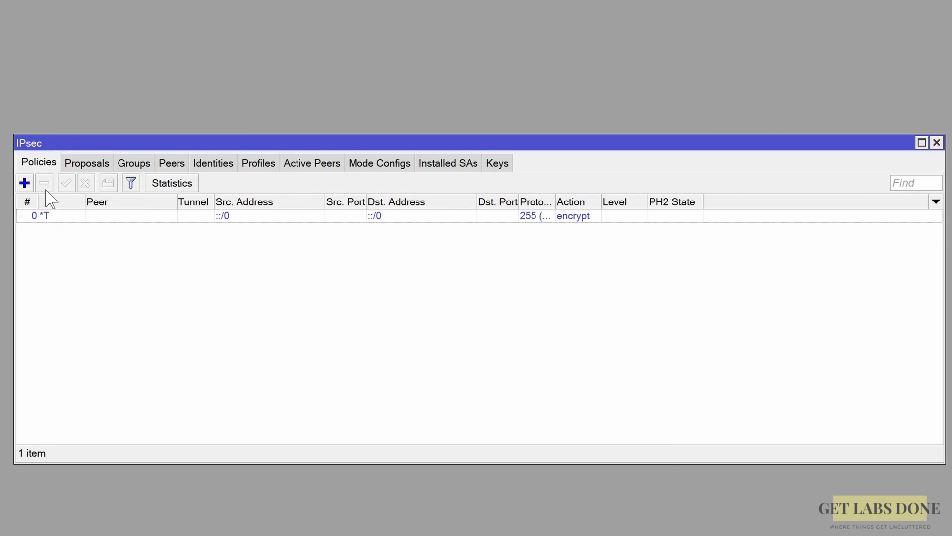
{"action": "left_click", "coordinate": [24, 183]}
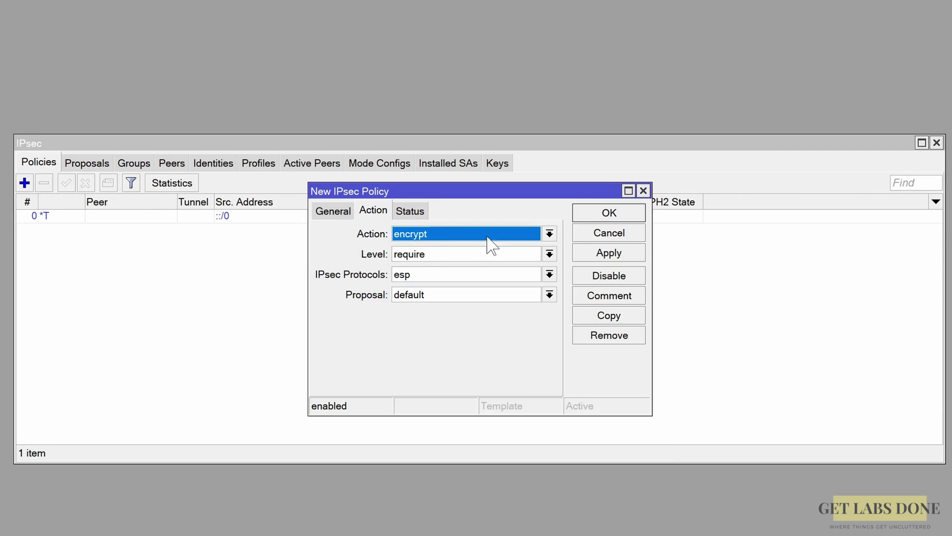
{"action": "left_click", "coordinate": [331, 213]}
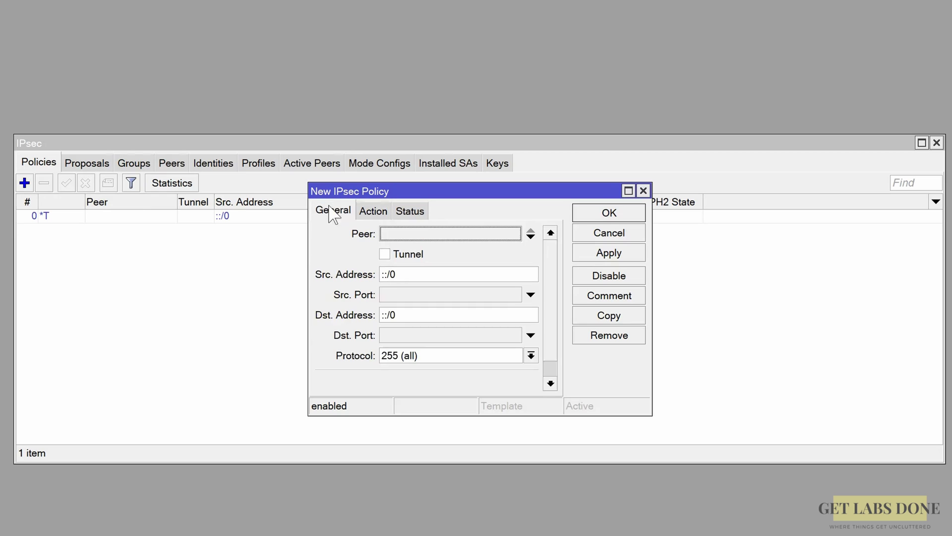
{"action": "left_click", "coordinate": [411, 237]}
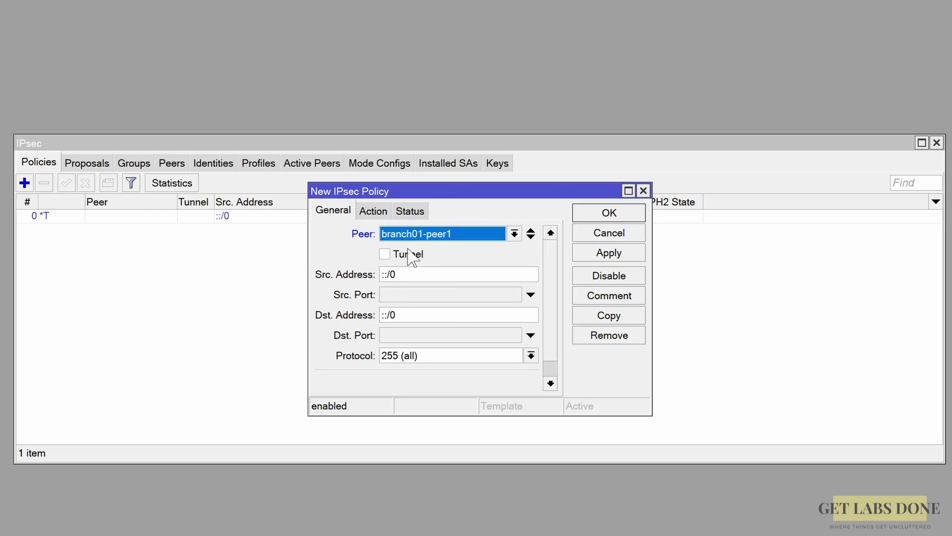
{"action": "left_click", "coordinate": [400, 254]}
{"action": "left_click_drag", "start_coordinate": [406, 272], "coordinate": [345, 278]}
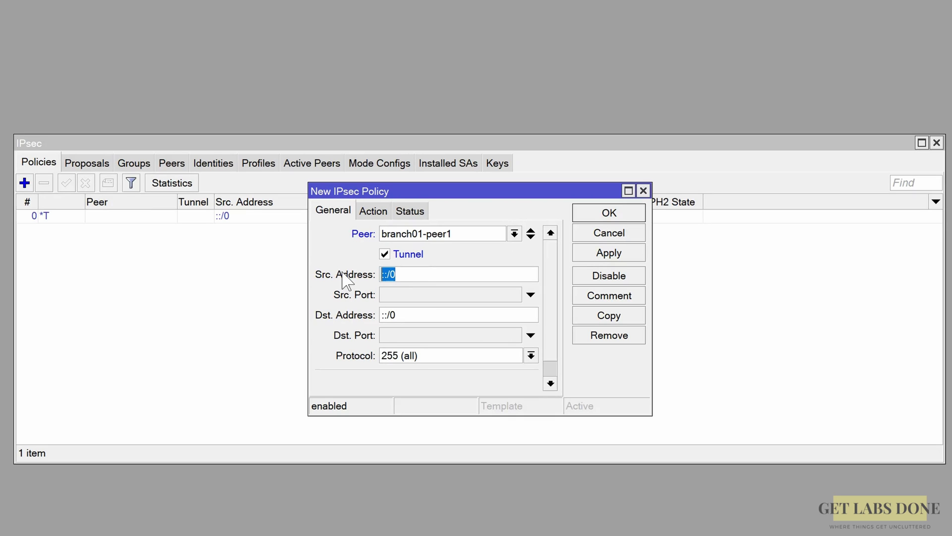
{"action": "type", "text": "10.1.1.0/24"}
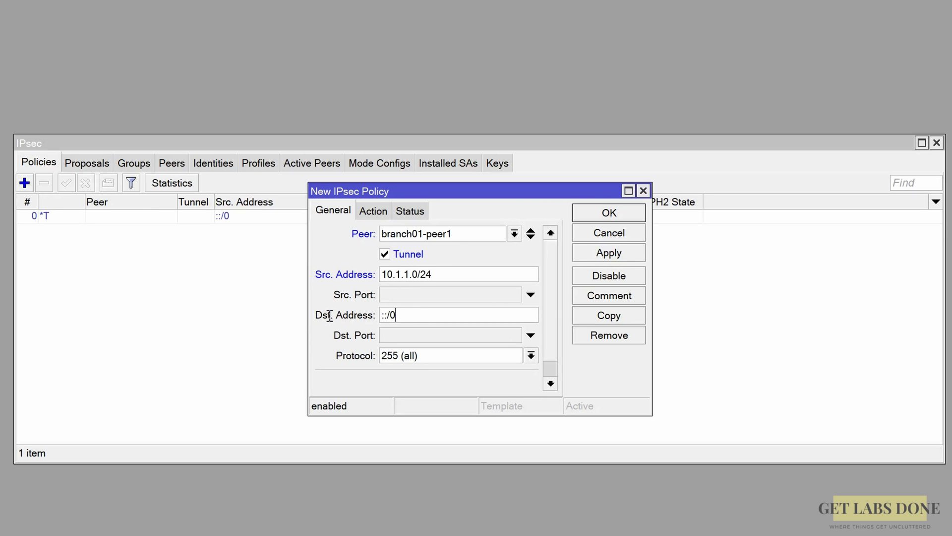
{"action": "key", "text": "Tab"}
{"action": "key", "text": "Tab"}
{"action": "type", "text": "10.2."}
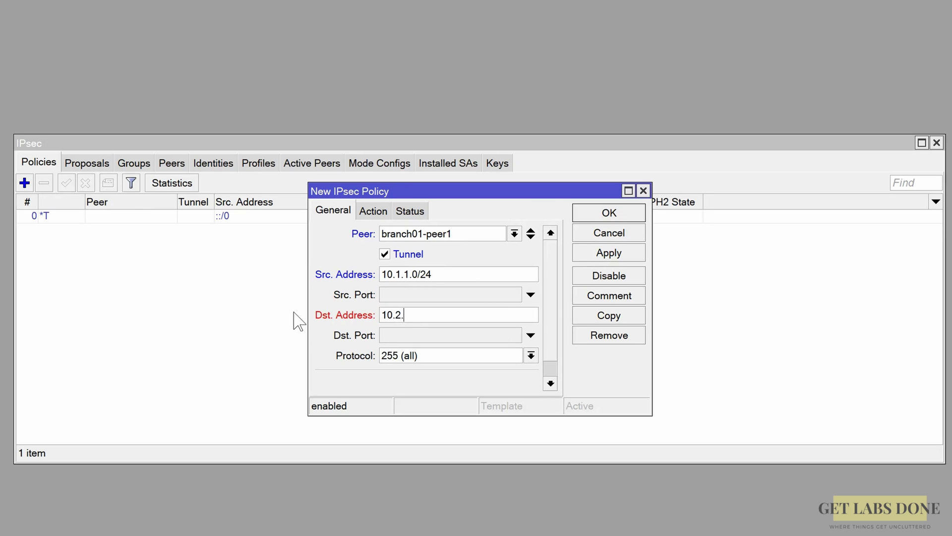
{"action": "type", "text": "2.0/24"}
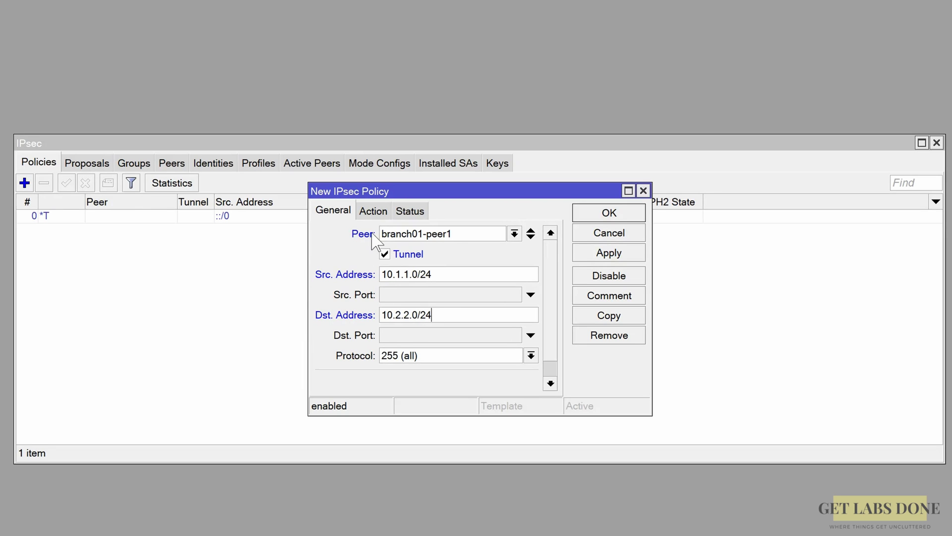
Set the policy's action to esp with proposal branch01-proposal1 and save it.
{"action": "left_click", "coordinate": [373, 211]}
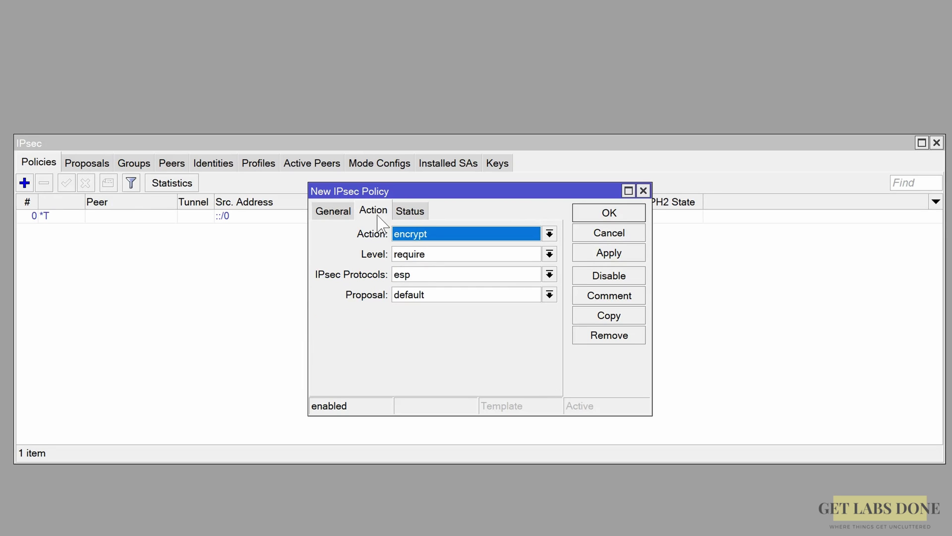
{"action": "left_click", "coordinate": [407, 276]}
{"action": "left_click", "coordinate": [412, 288]}
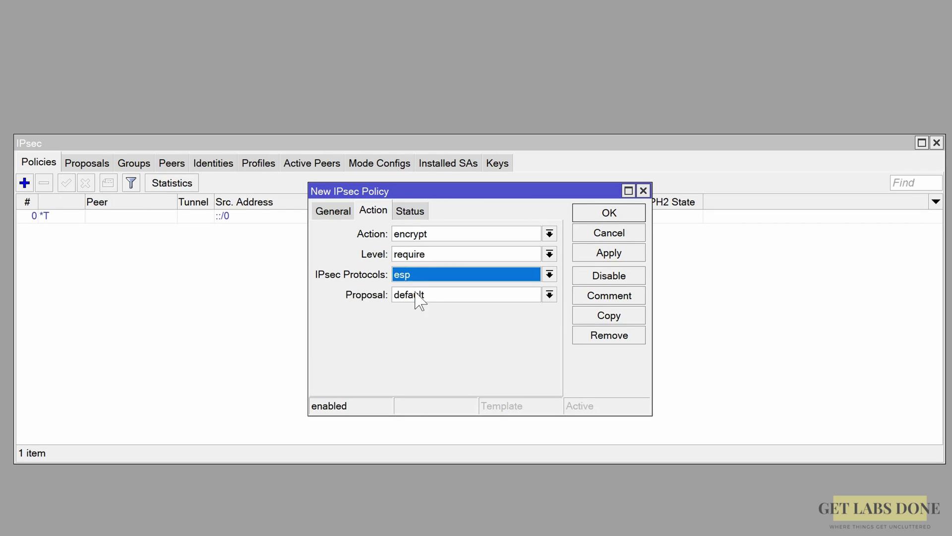
{"action": "left_click", "coordinate": [417, 296]}
{"action": "left_click", "coordinate": [421, 310]}
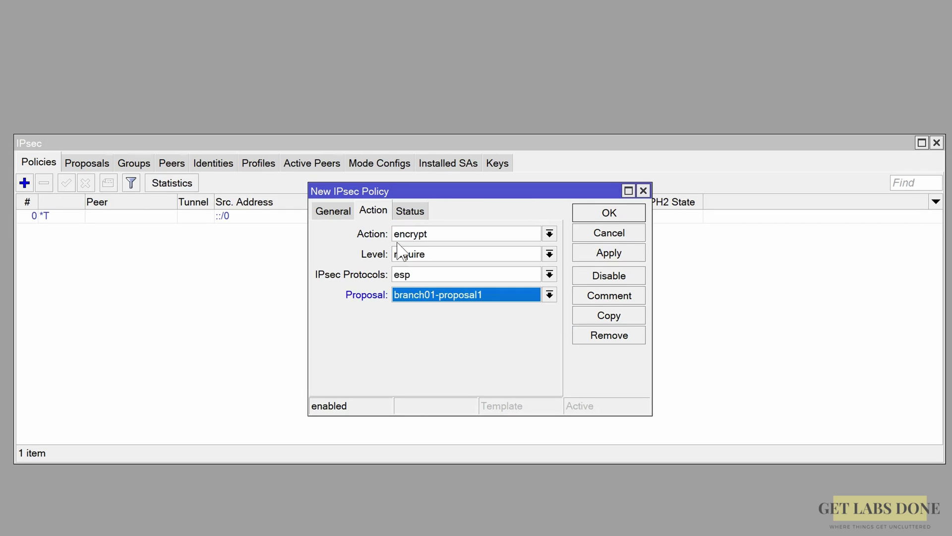
{"action": "left_click", "coordinate": [410, 211]}
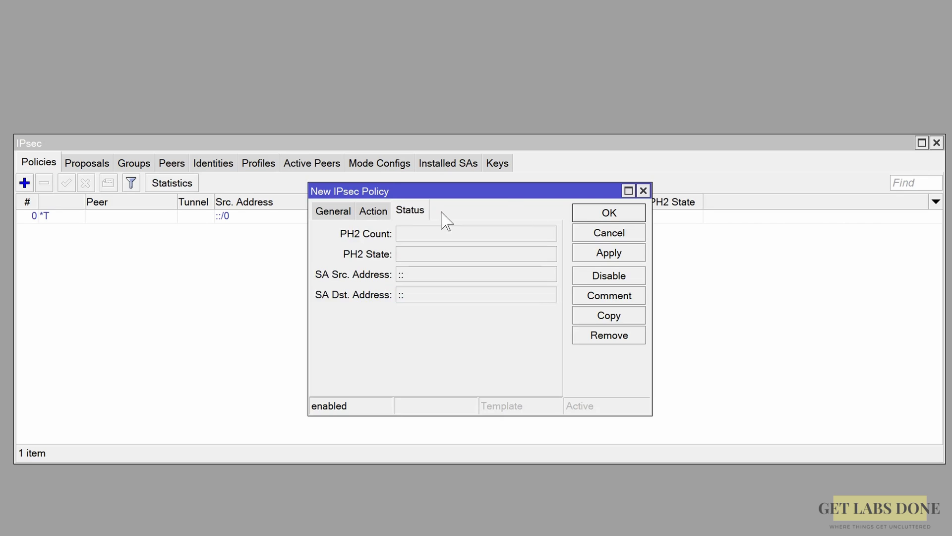
{"action": "left_click", "coordinate": [608, 213]}
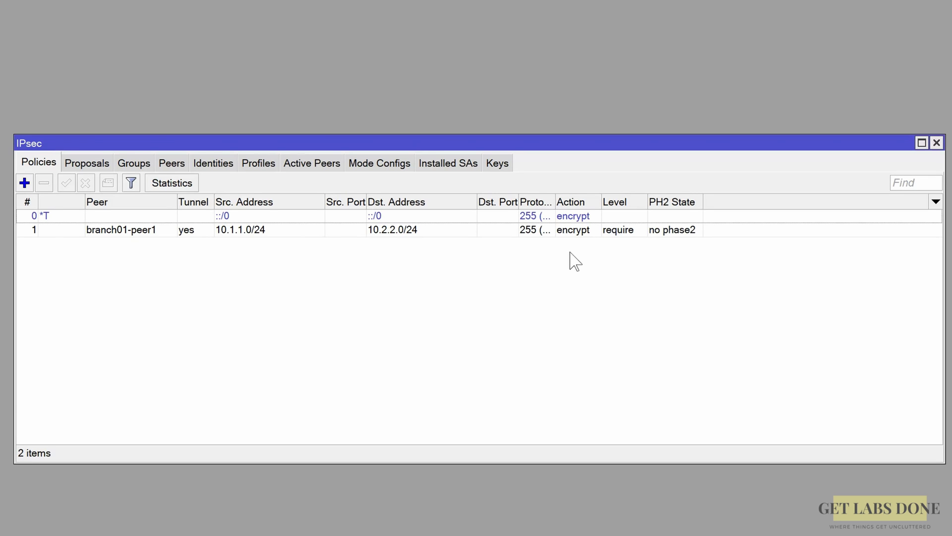
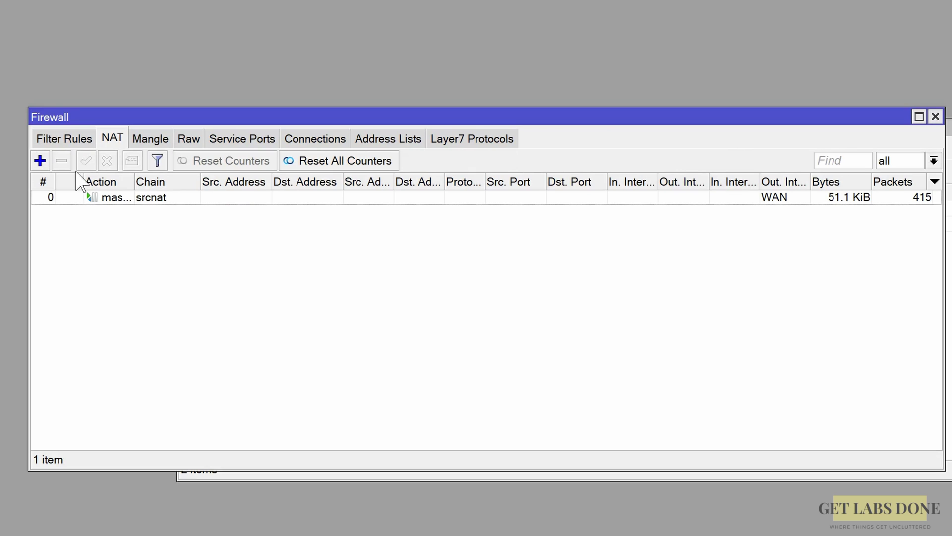
Add a srcnat accept rule from 10.1.1.0/24 to 10.2.2.0/24, with logging toggled.
{"action": "left_click", "coordinate": [40, 160]}
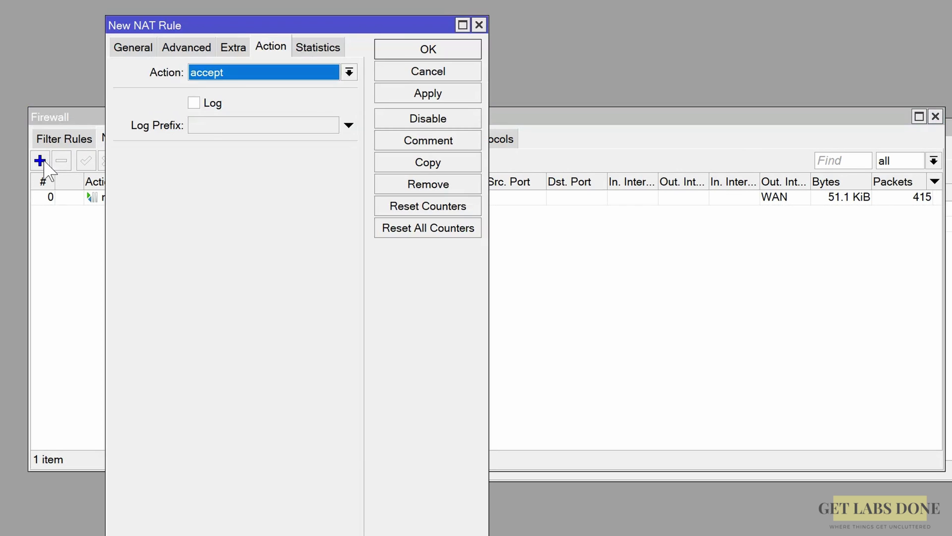
{"action": "left_click", "coordinate": [131, 47]}
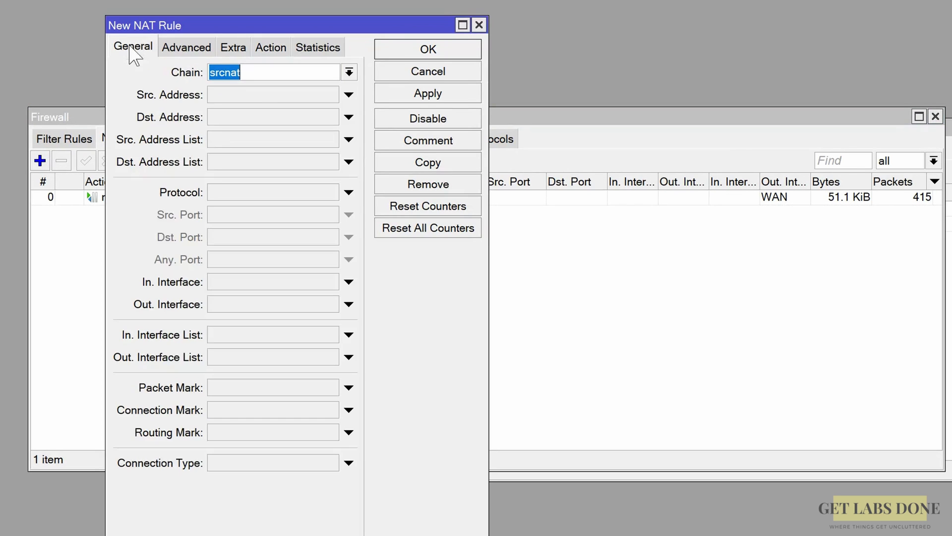
{"action": "left_click", "coordinate": [271, 95]}
{"action": "type", "text": "1"}
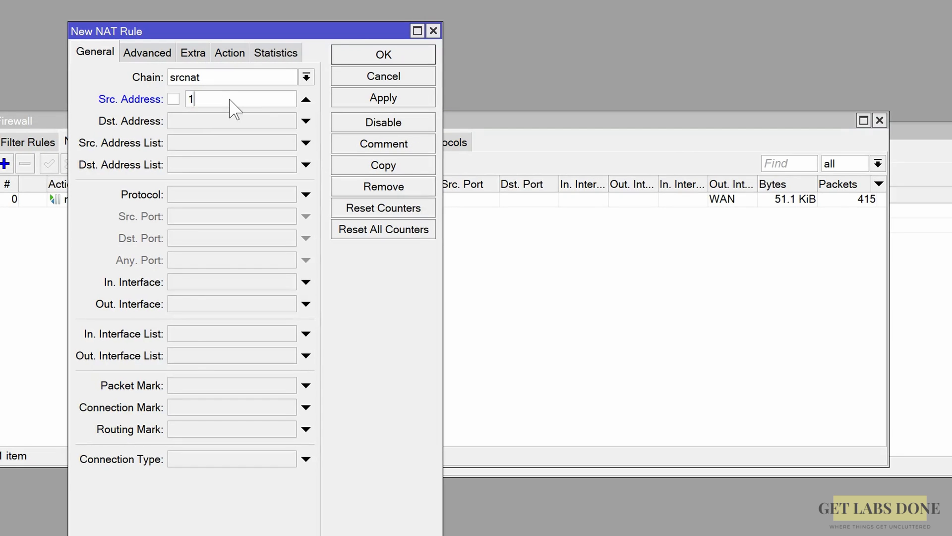
{"action": "type", "text": "0.1.1.0/24"}
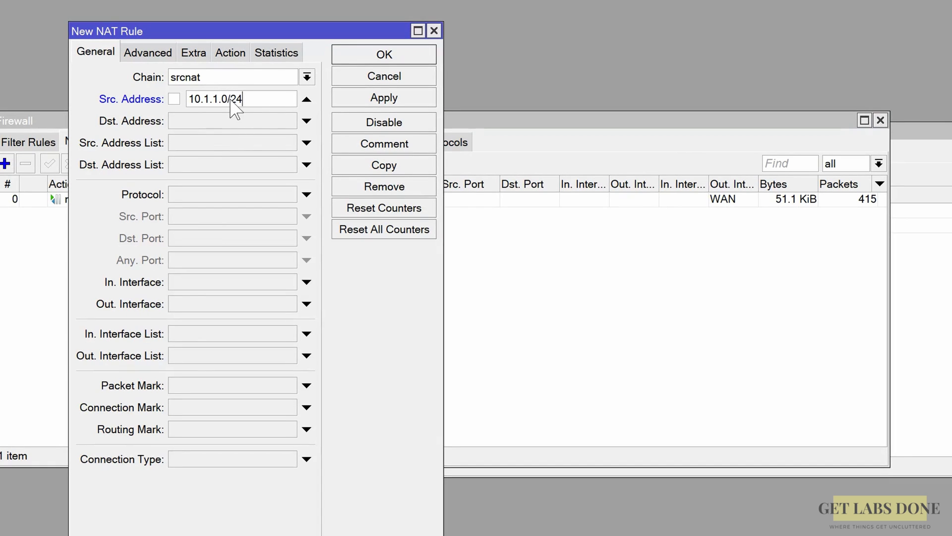
{"action": "left_click", "coordinate": [237, 124]}
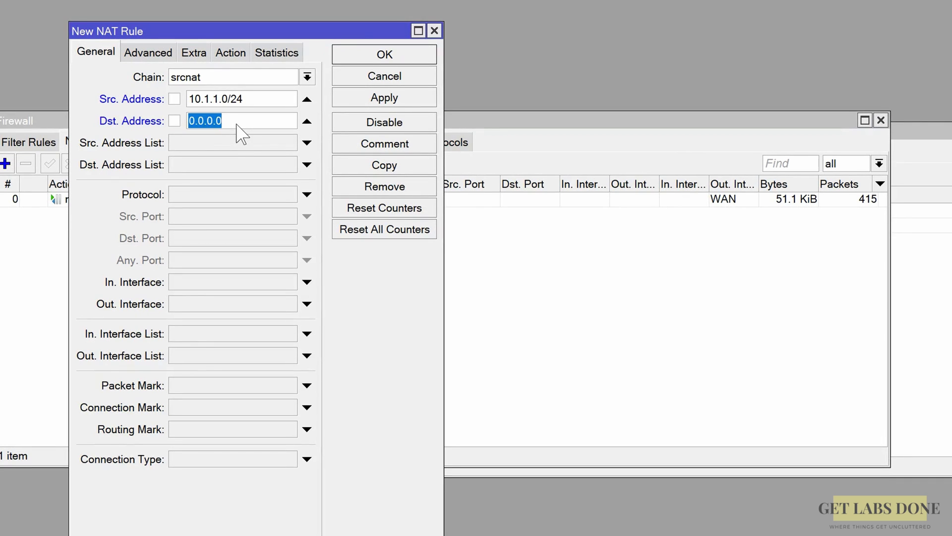
{"action": "type", "text": "10.2.2.0"}
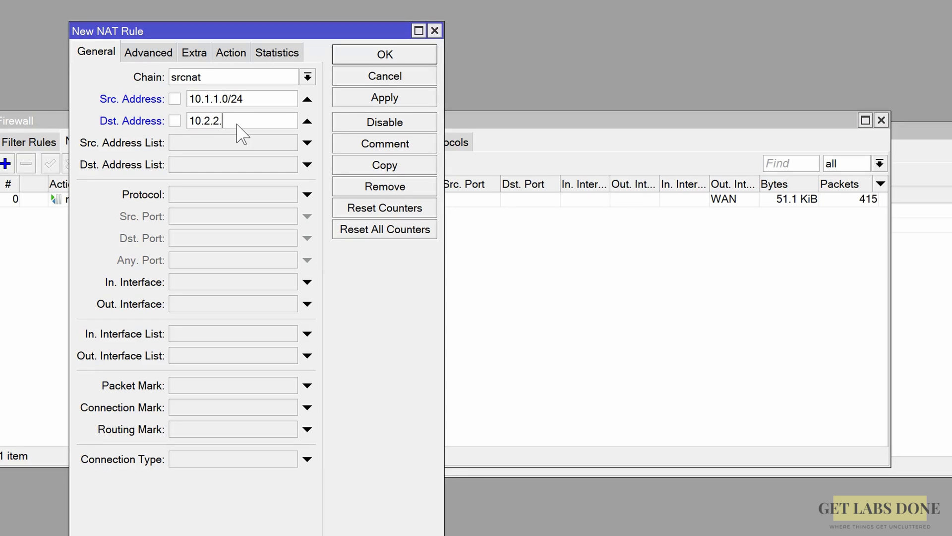
{"action": "type", "text": "/24"}
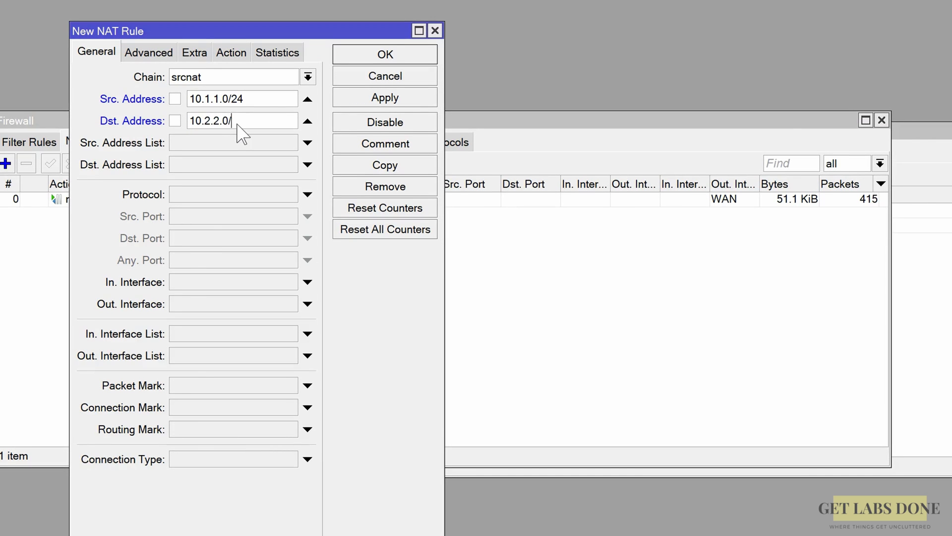
{"action": "left_click", "coordinate": [174, 52]}
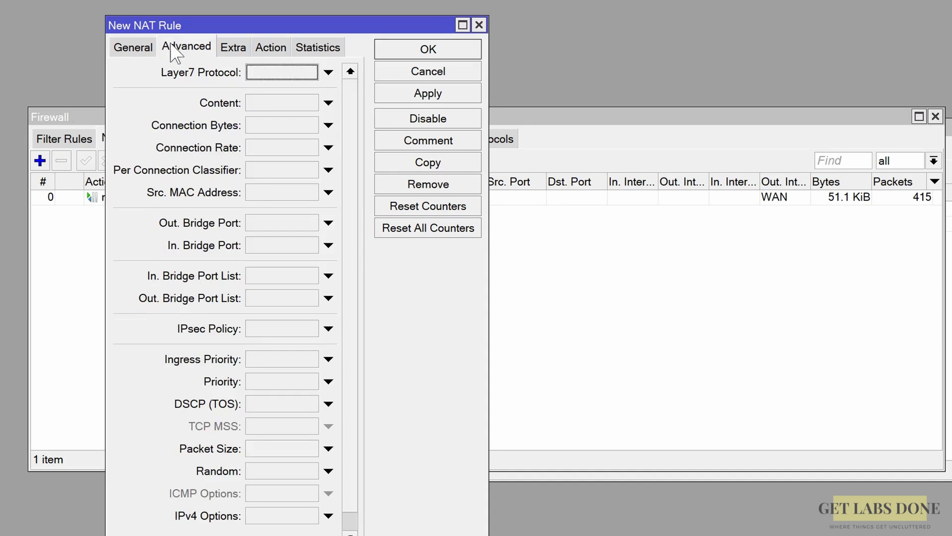
{"action": "left_click", "coordinate": [241, 49]}
{"action": "left_click", "coordinate": [271, 49]}
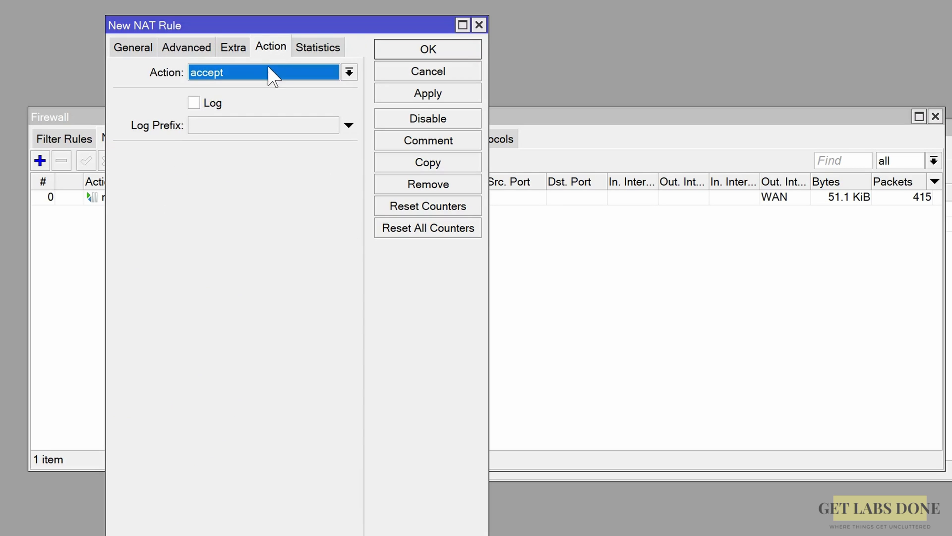
{"action": "left_click", "coordinate": [208, 105]}
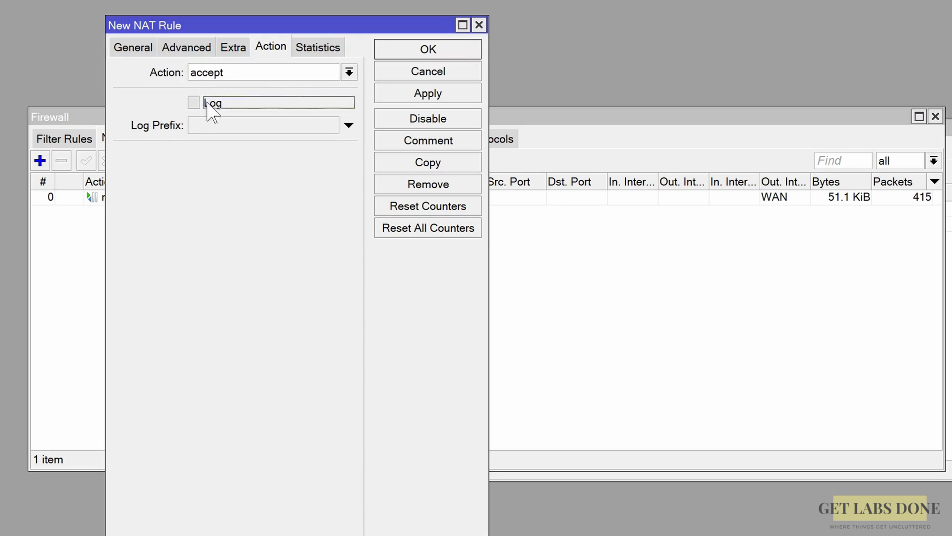
{"action": "left_click", "coordinate": [328, 50]}
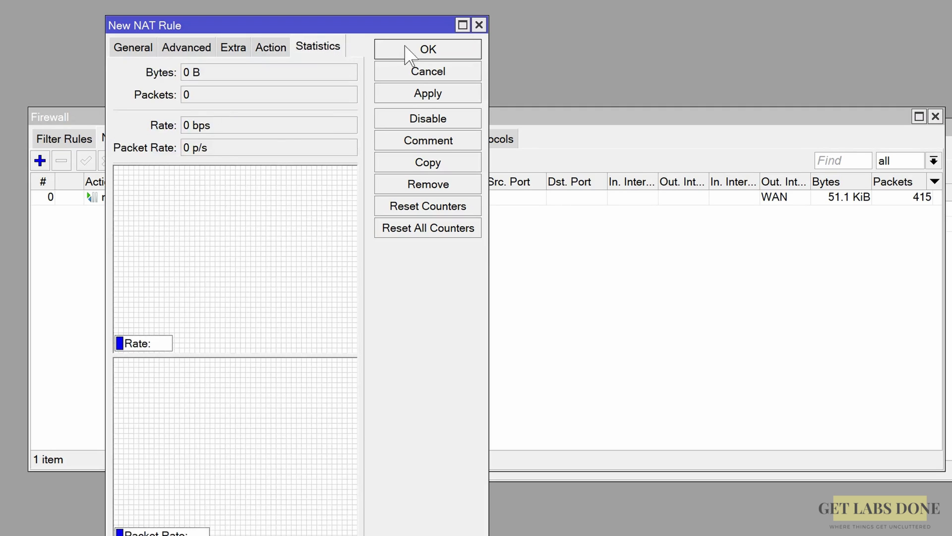
{"action": "left_click", "coordinate": [428, 50]}
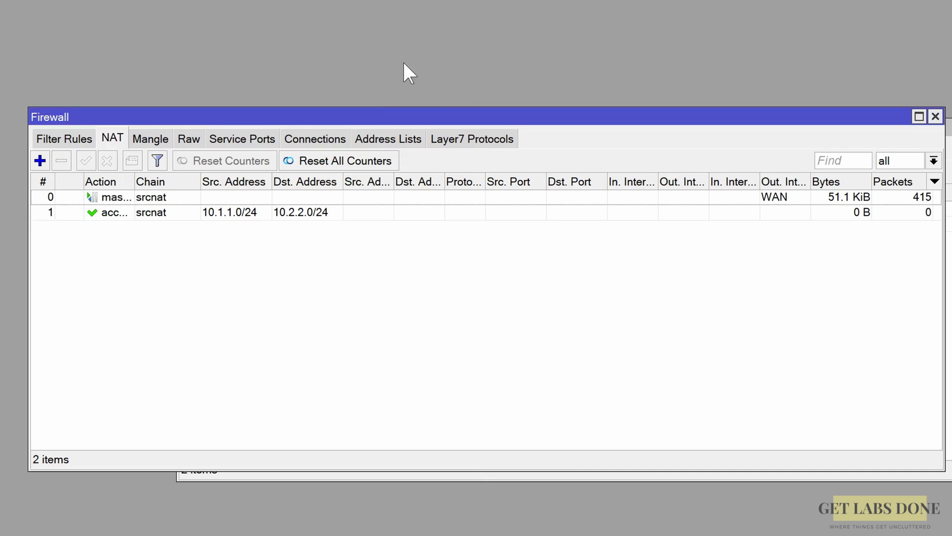
Move the new accept rule above the masquerade rule in the NAT list.
{"action": "left_click", "coordinate": [195, 212]}
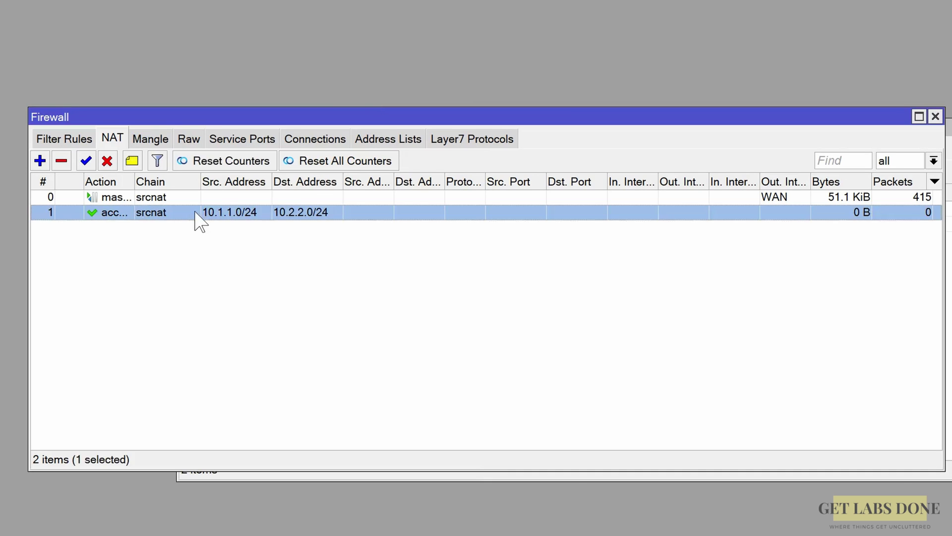
{"action": "left_click_drag", "start_coordinate": [195, 213], "coordinate": [198, 203]}
{"action": "left_click", "coordinate": [263, 279]}
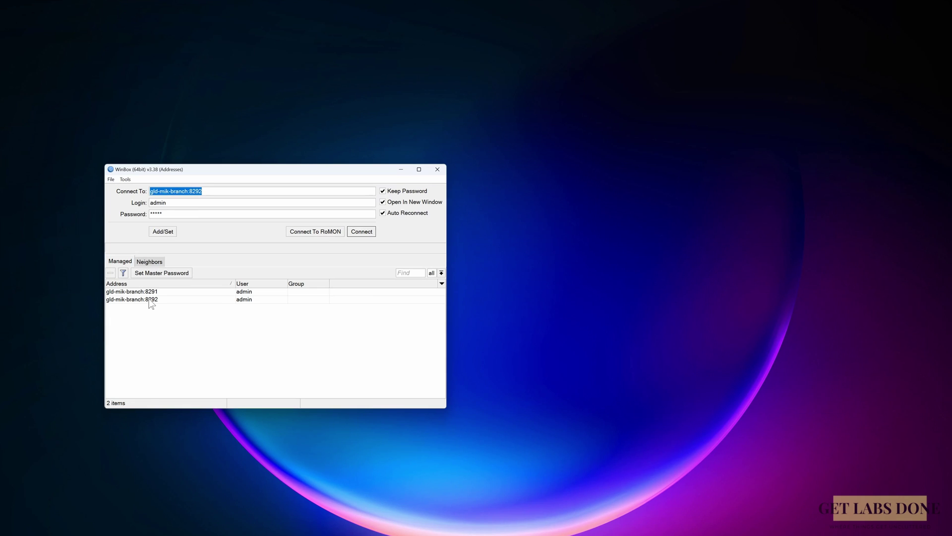
Connect to gld-mik-branch:8292 and view the IPsec Profiles list, showing only the default profile.
{"action": "double_click", "coordinate": [149, 300]}
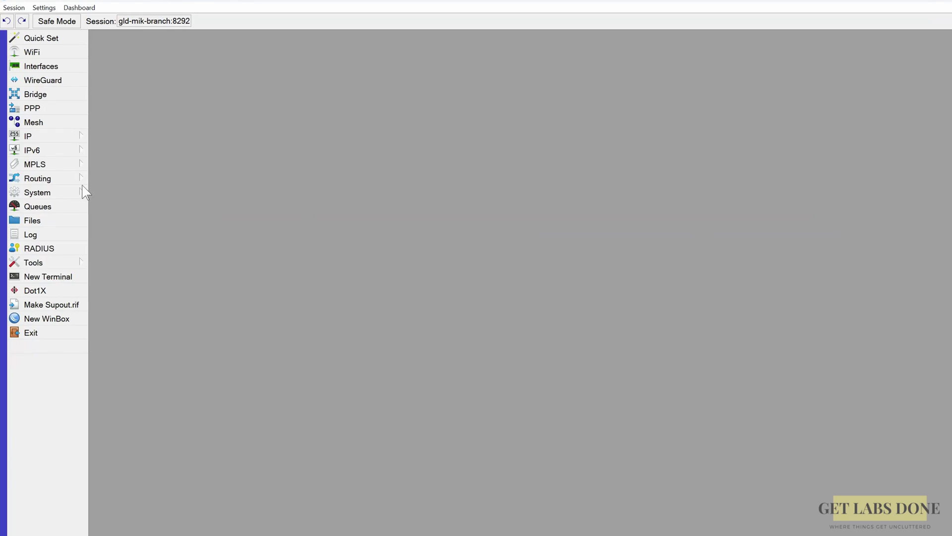
{"action": "left_click", "coordinate": [59, 137]}
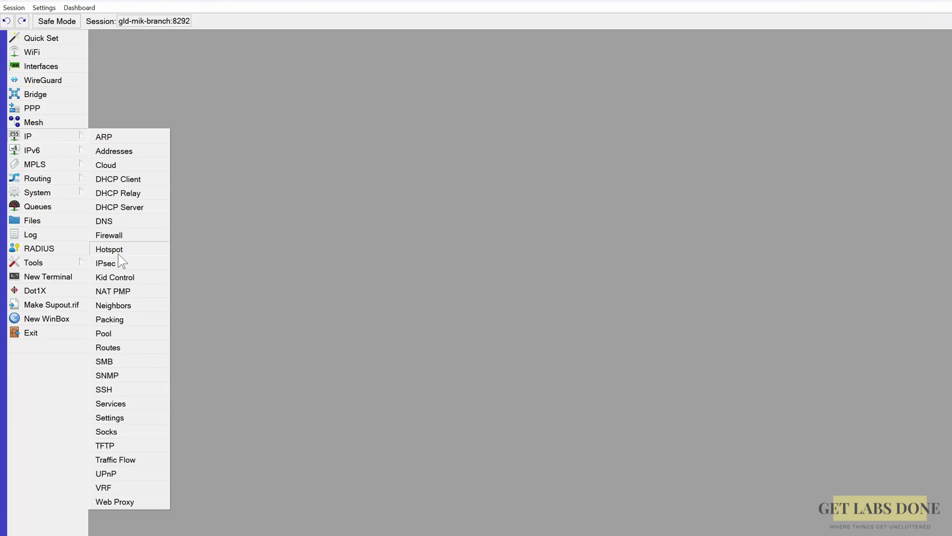
{"action": "left_click", "coordinate": [117, 271]}
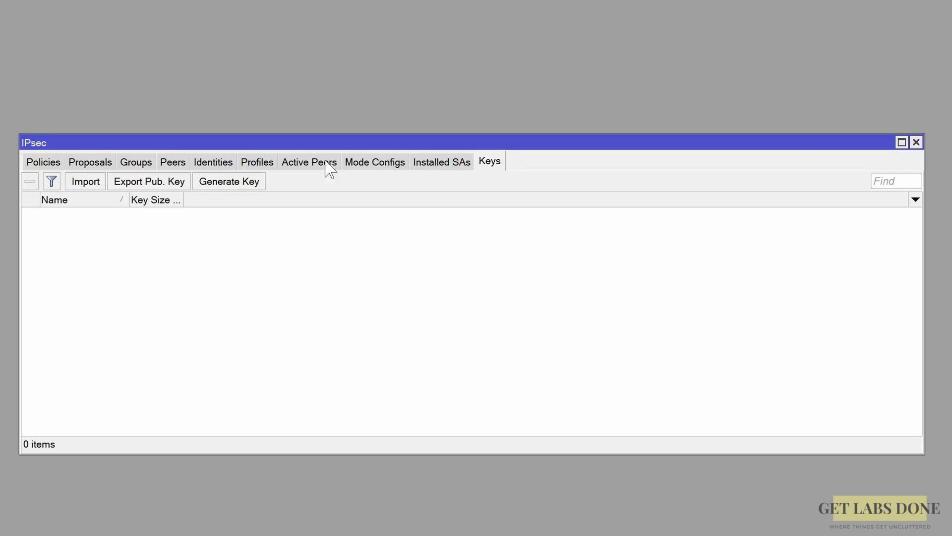
{"action": "left_click", "coordinate": [257, 162]}
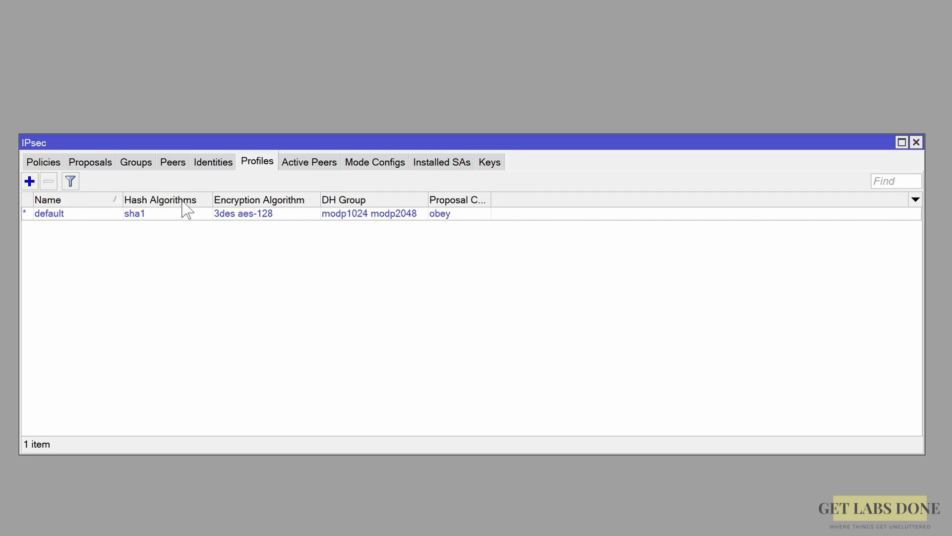
Create IPsec profile branch02-profile1 with the sha256 hash algorithm.
{"action": "left_click", "coordinate": [29, 181]}
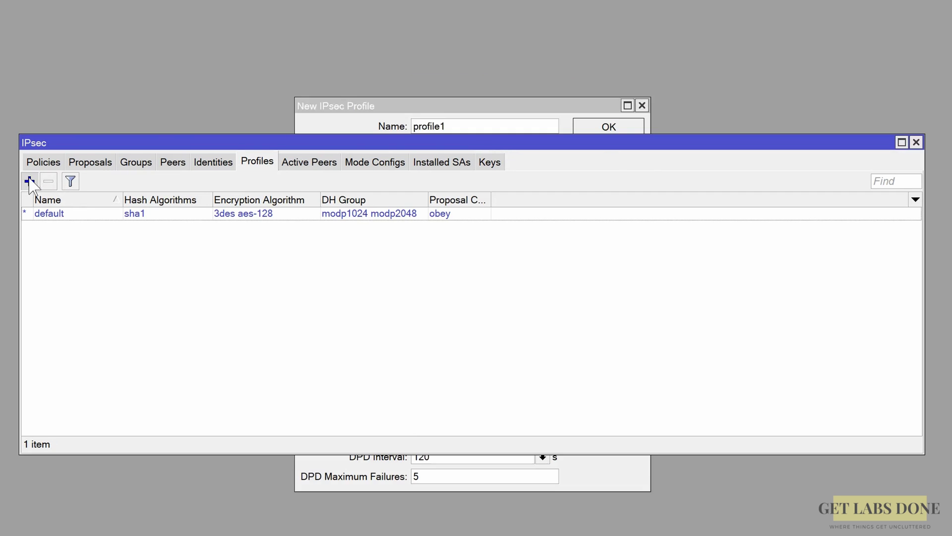
{"action": "left_click", "coordinate": [413, 126]}
{"action": "type", "text": "branch"}
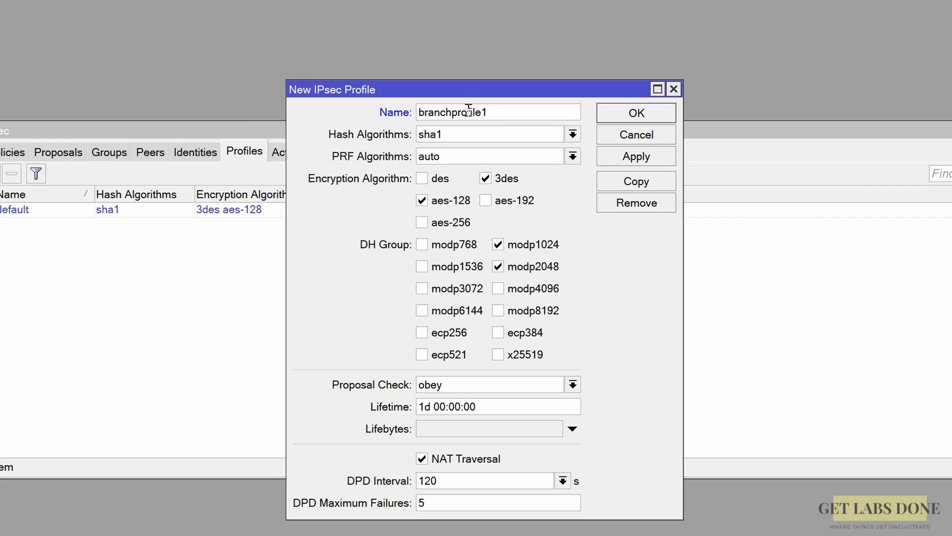
{"action": "type", "text": "02-"}
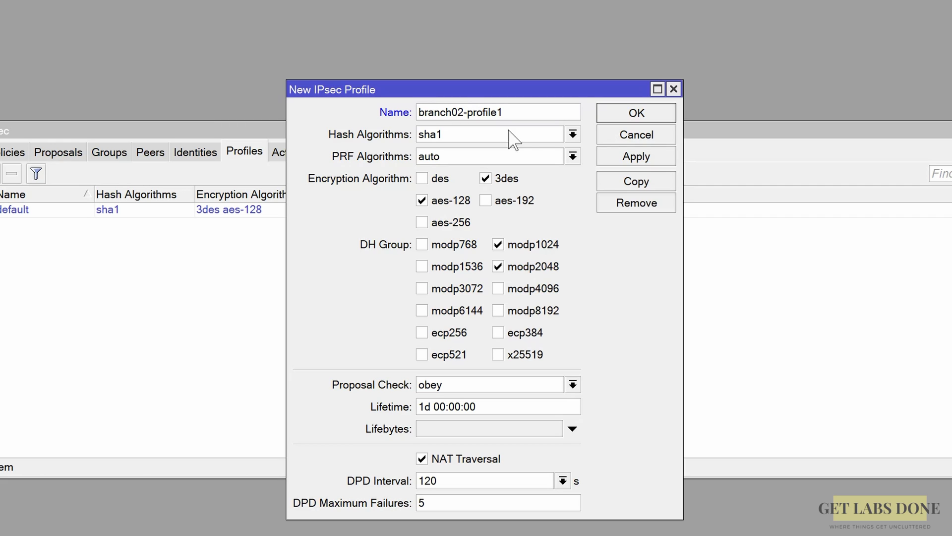
{"action": "left_click", "coordinate": [572, 134]}
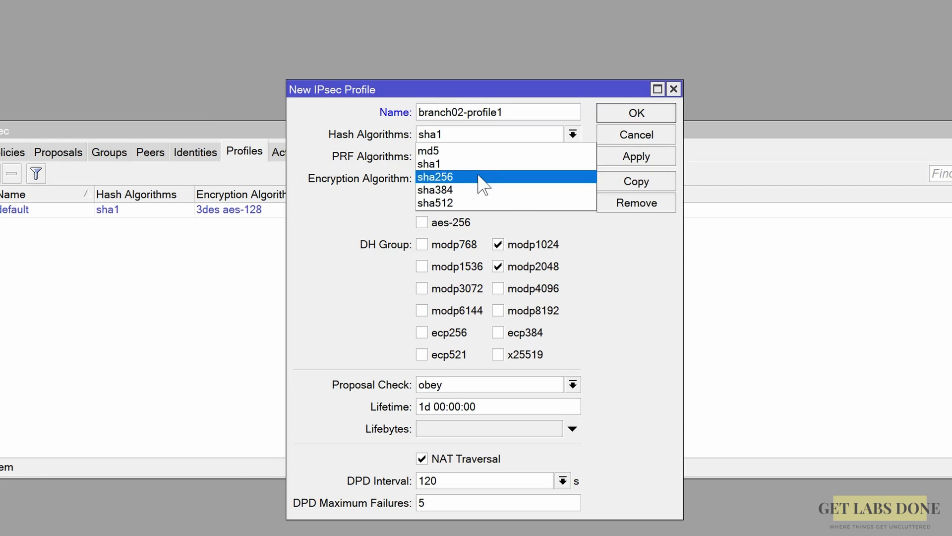
{"action": "left_click", "coordinate": [482, 177]}
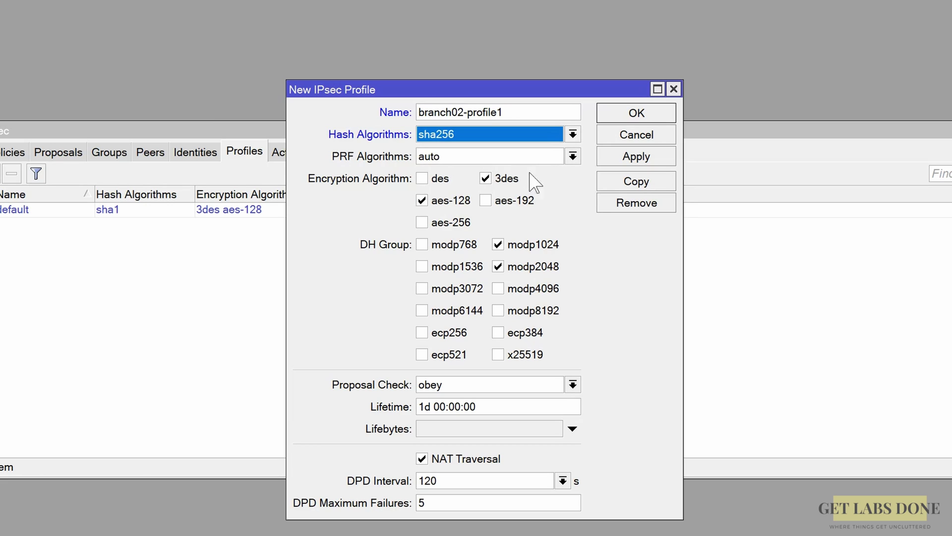
Limit encryption to aes-256 and DH group to modp1536, disable NAT Traversal, and save.
{"action": "left_click", "coordinate": [504, 179]}
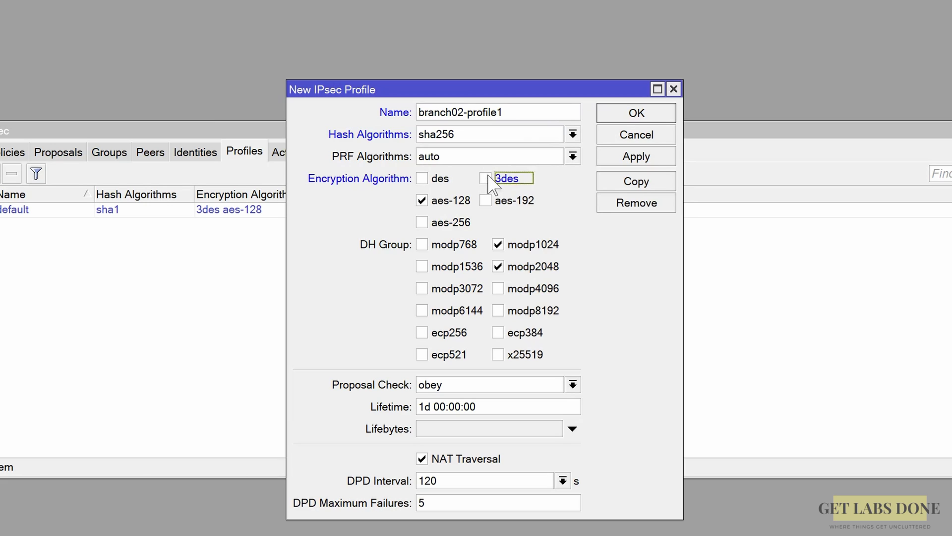
{"action": "left_click", "coordinate": [454, 200]}
{"action": "left_click", "coordinate": [456, 224]}
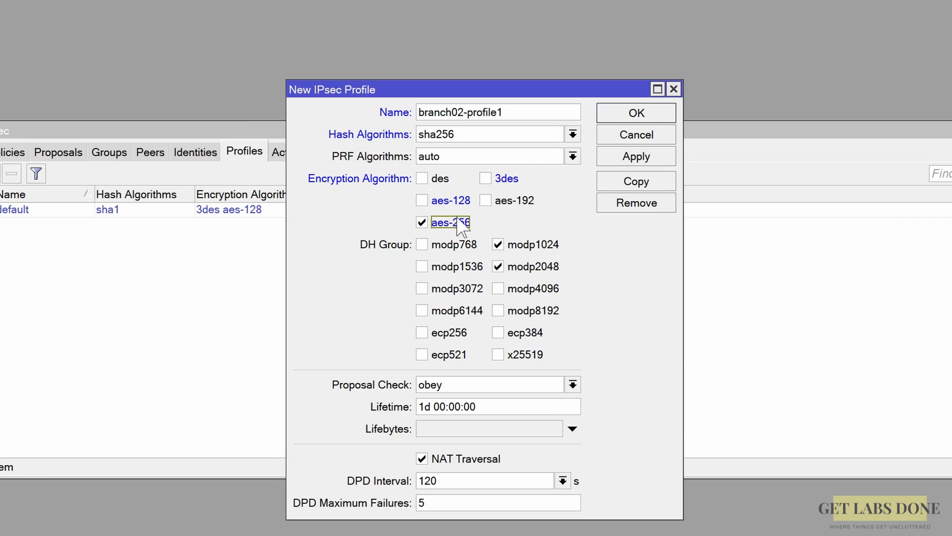
{"action": "left_click", "coordinate": [502, 246]}
{"action": "left_click", "coordinate": [502, 267]}
{"action": "left_click", "coordinate": [460, 268]}
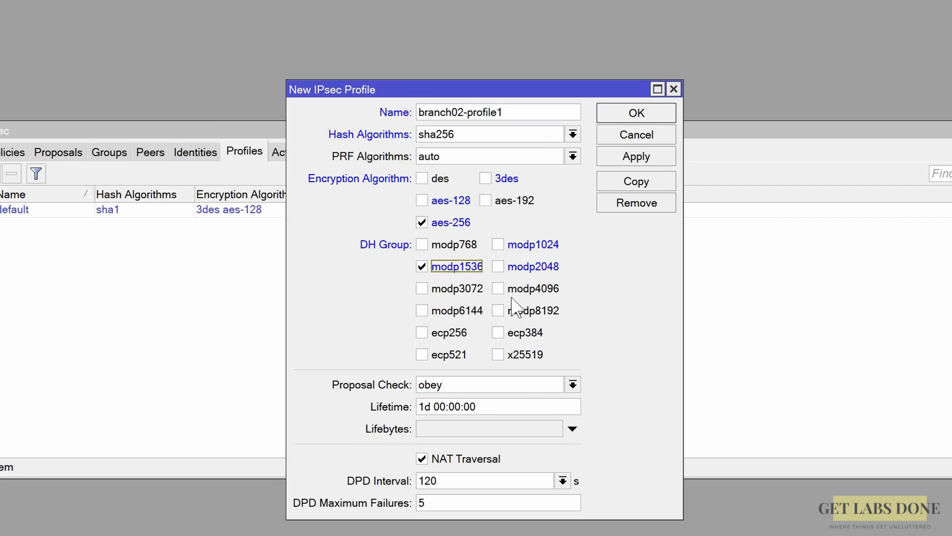
{"action": "left_click", "coordinate": [429, 465]}
{"action": "left_click", "coordinate": [656, 113]}
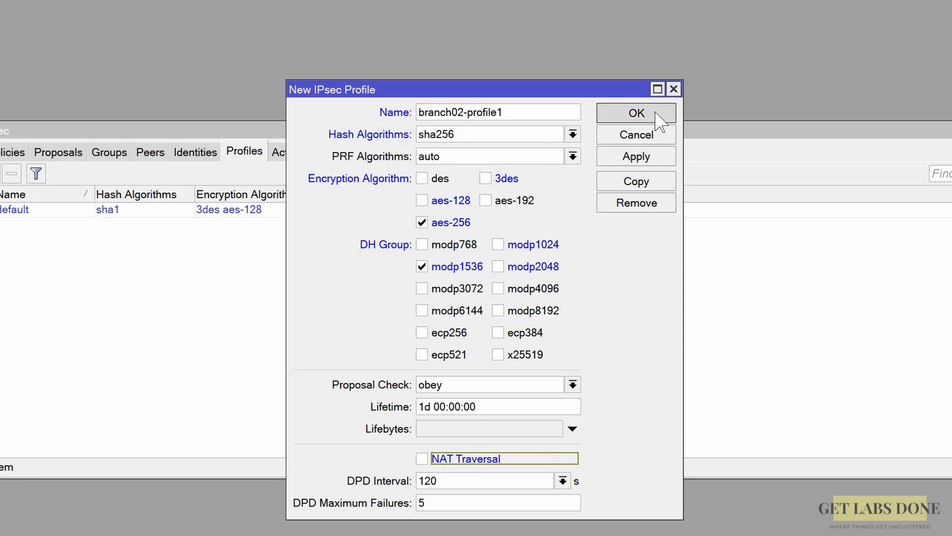
{"action": "left_click", "coordinate": [150, 152]}
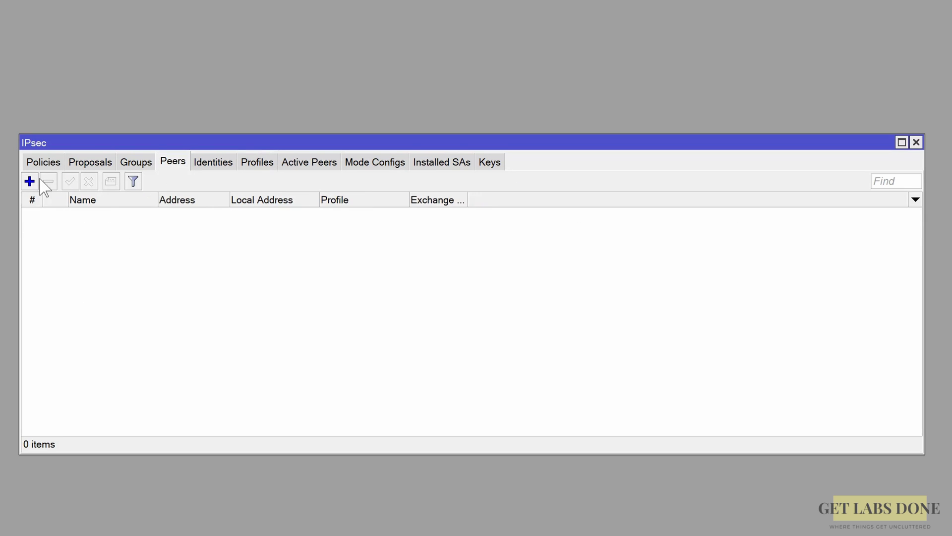
Create peer branch02-peer1 at 1.1.1.1 using profile branch02-profile1 and IKE2 exchange mode.
{"action": "left_click", "coordinate": [30, 181]}
{"action": "key", "text": "Home"}
{"action": "type", "text": "bran"}
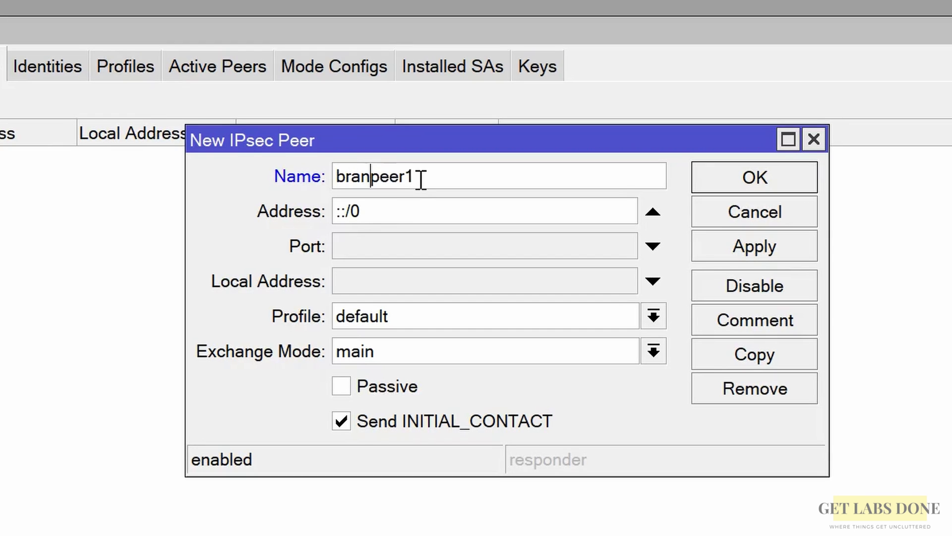
{"action": "type", "text": "ch"}
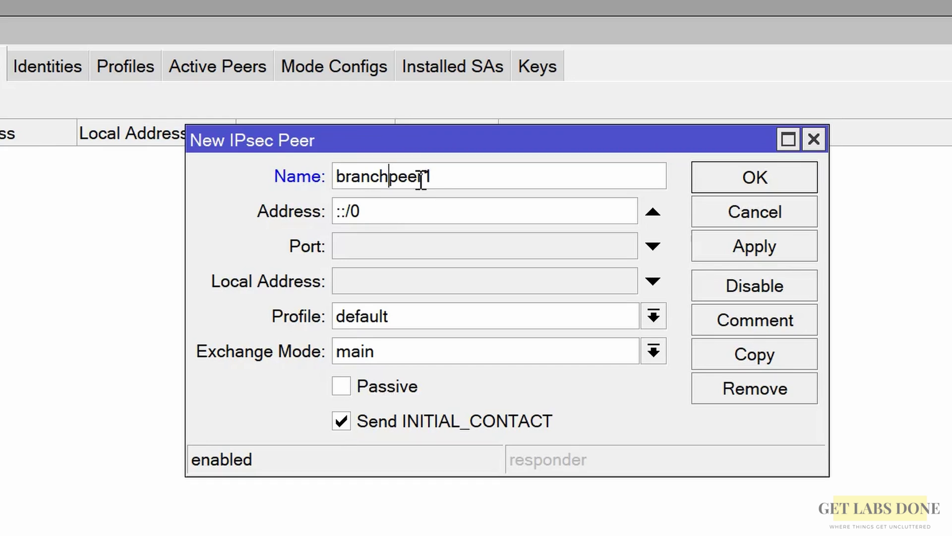
{"action": "type", "text": "02-"}
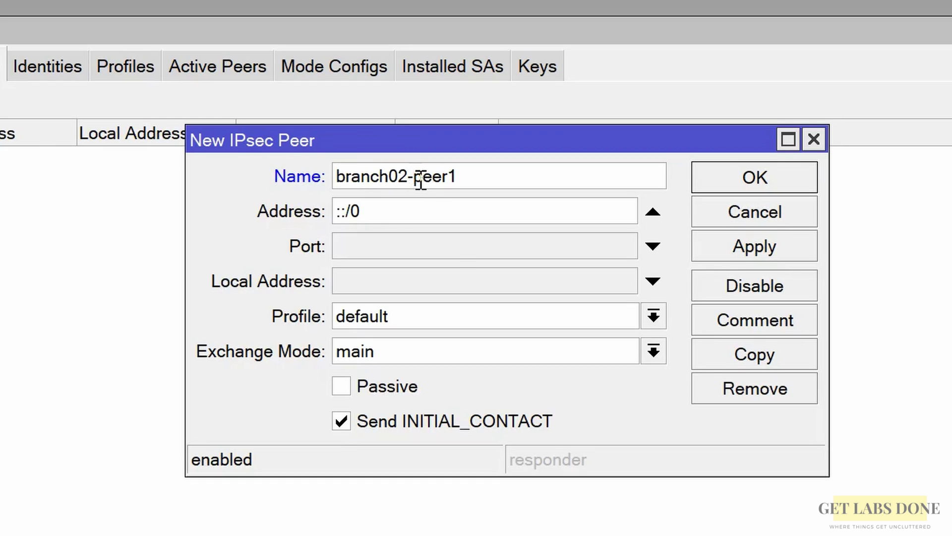
{"action": "left_click", "coordinate": [443, 210]}
{"action": "key", "text": "ctrl+a"}
{"action": "type", "text": "1.1.1.1"}
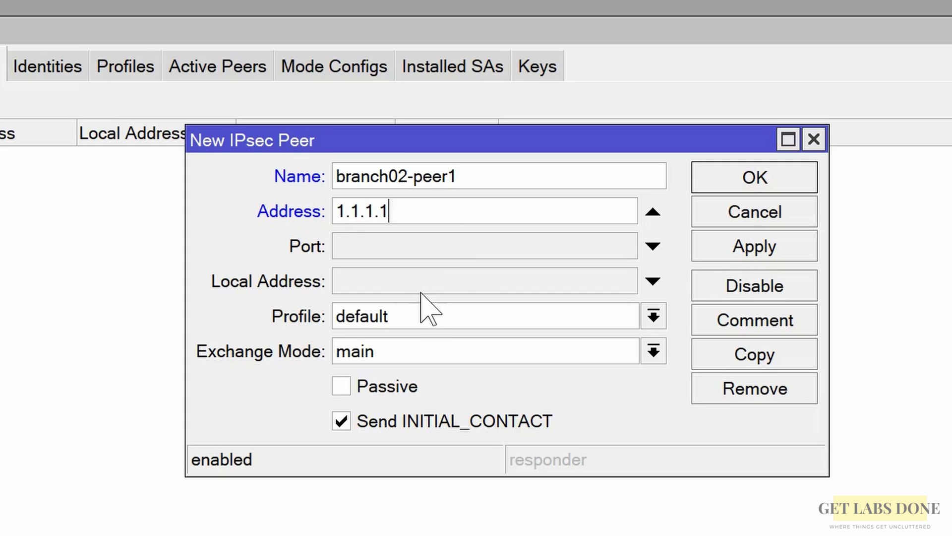
{"action": "left_click", "coordinate": [426, 318]}
{"action": "left_click", "coordinate": [405, 344]}
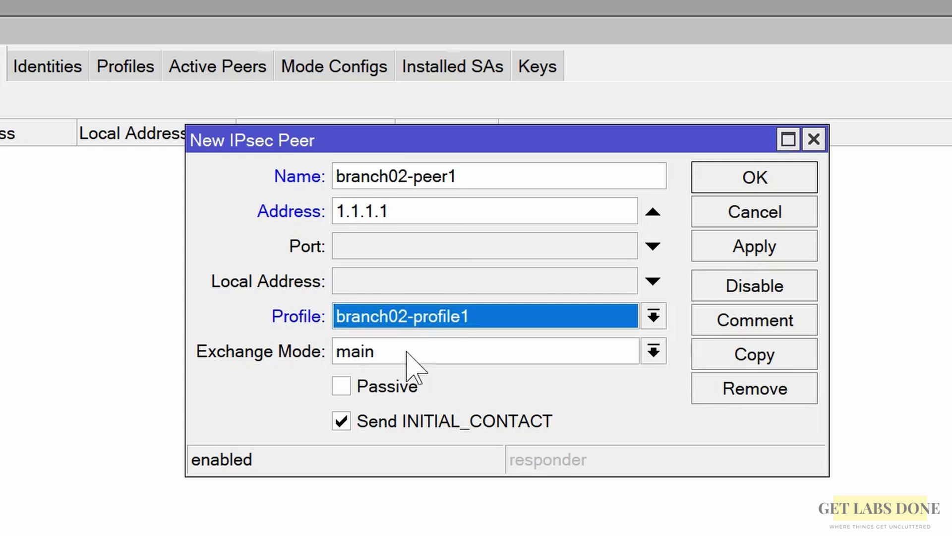
{"action": "left_click", "coordinate": [405, 352]}
{"action": "left_click", "coordinate": [386, 376]}
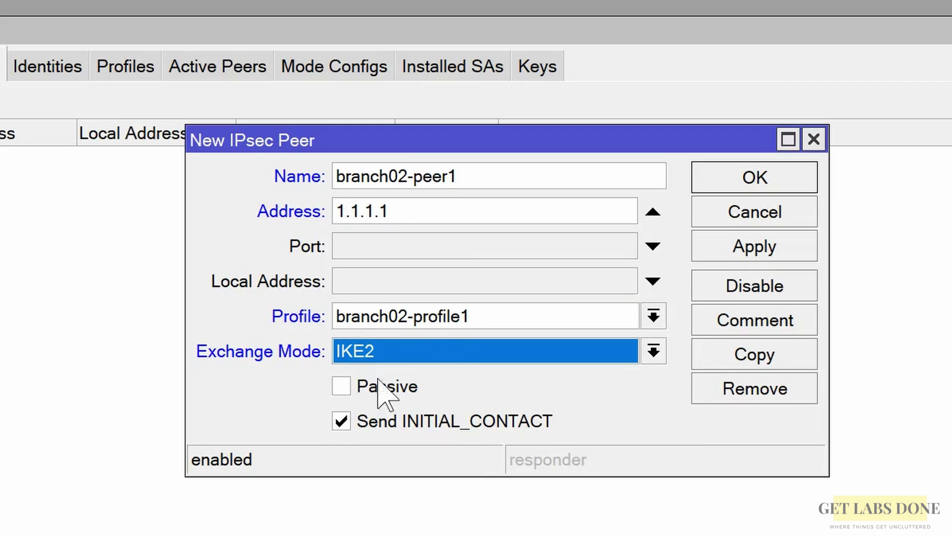
{"action": "left_click", "coordinate": [744, 185]}
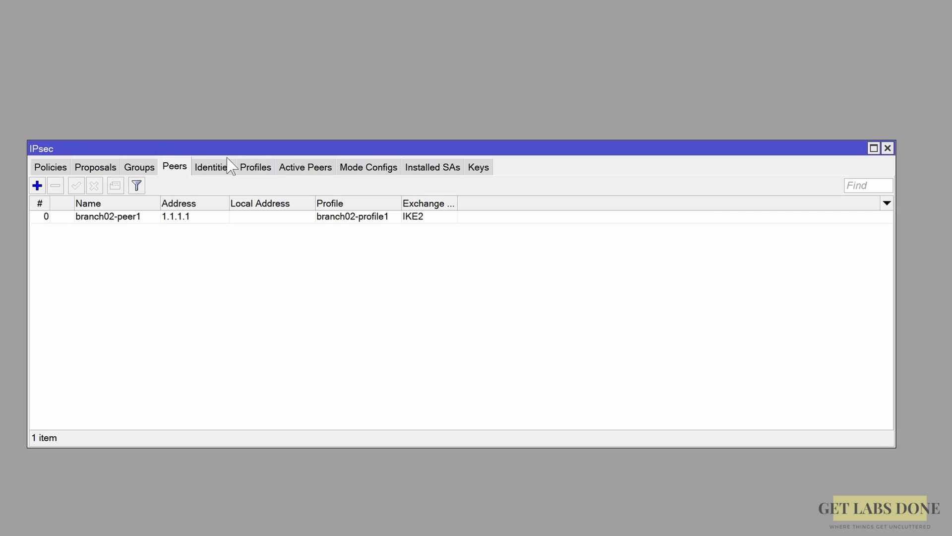
Add a pre-shared-key identity for branch02-peer1, entering the shared secret.
{"action": "left_click", "coordinate": [210, 168]}
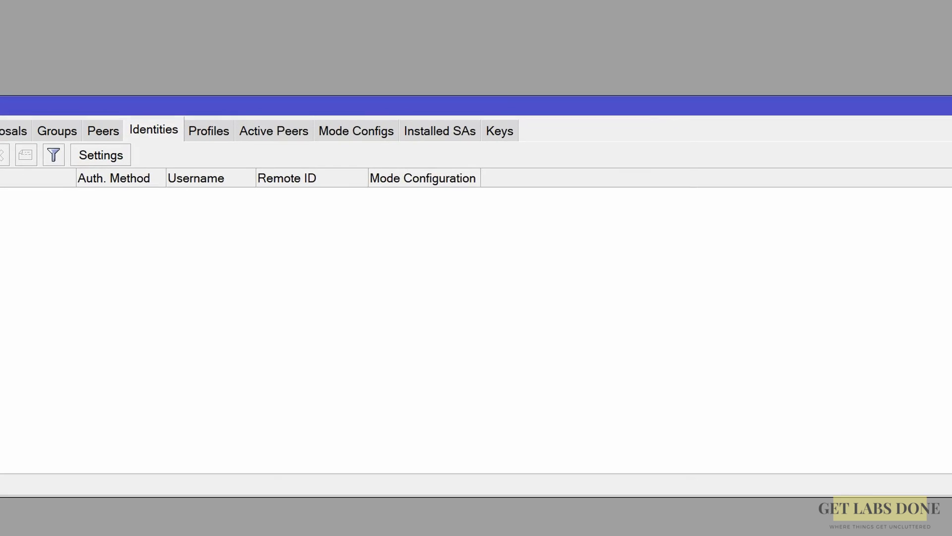
{"action": "left_click", "coordinate": [37, 187]}
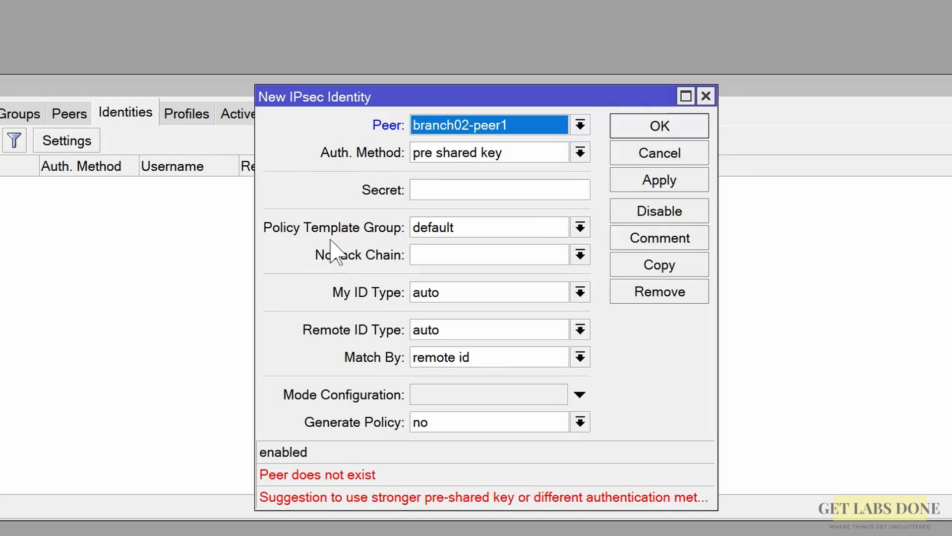
{"action": "left_click", "coordinate": [526, 154]}
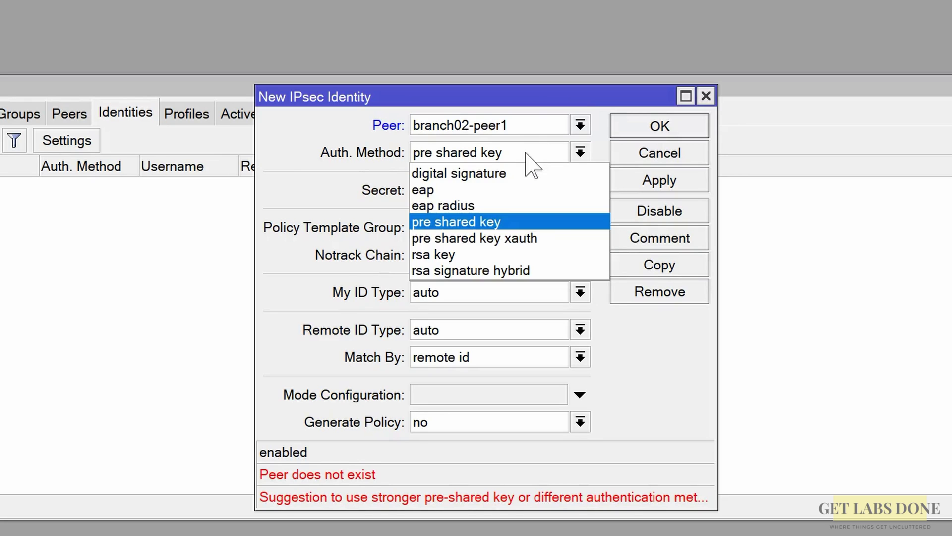
{"action": "left_click", "coordinate": [526, 154]}
{"action": "left_click", "coordinate": [500, 191]}
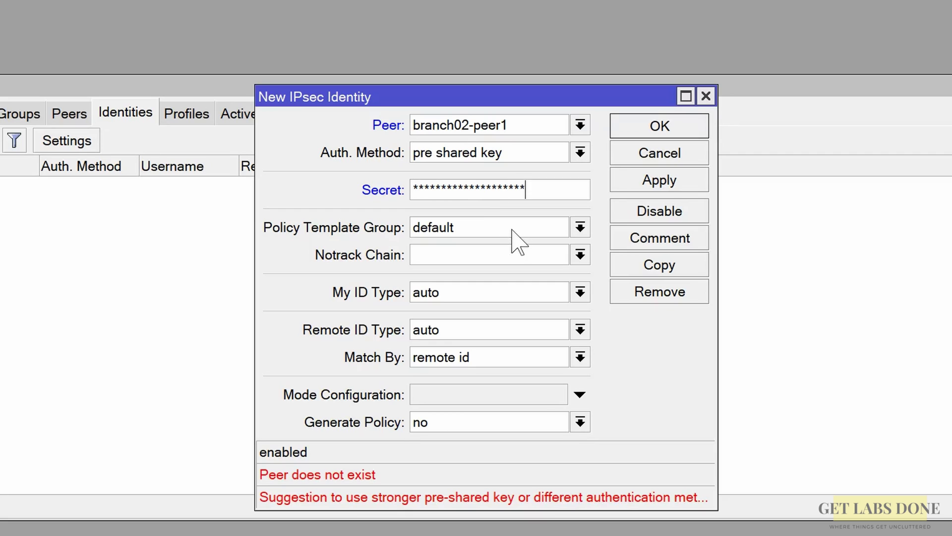
{"action": "left_click", "coordinate": [686, 127]}
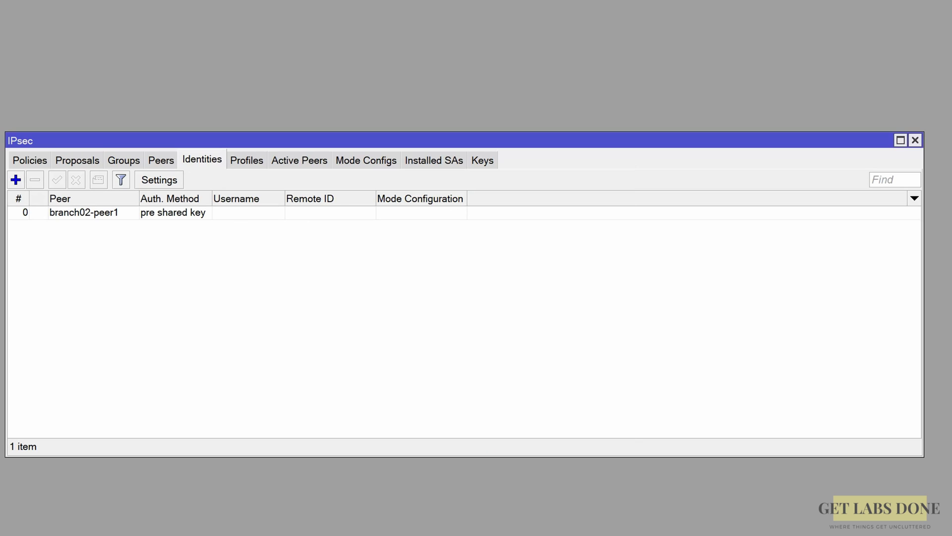
{"action": "left_click", "coordinate": [74, 160]}
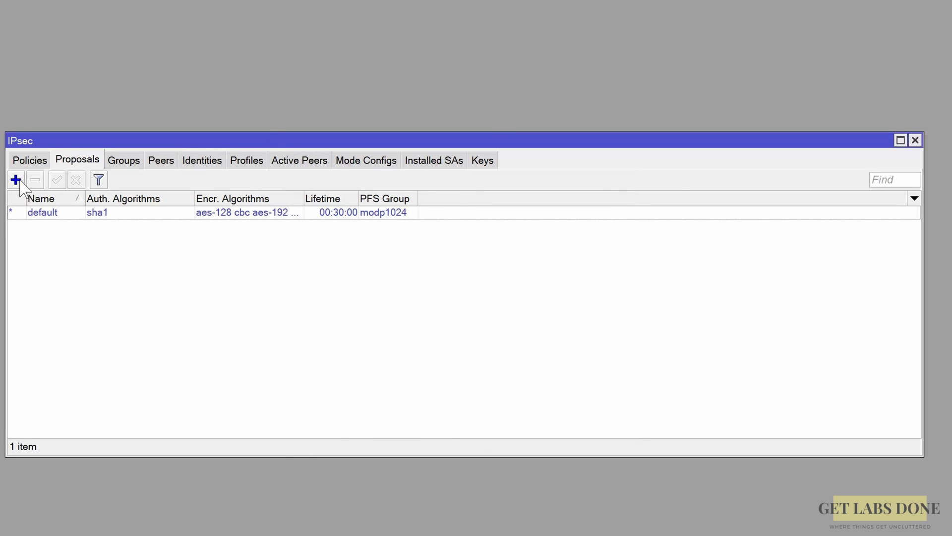
Create proposal branch02-proposal1 with sha256 auth, aes-256 cbc only, and PFS group modp1536.
{"action": "left_click", "coordinate": [16, 180]}
{"action": "type", "text": "branch"}
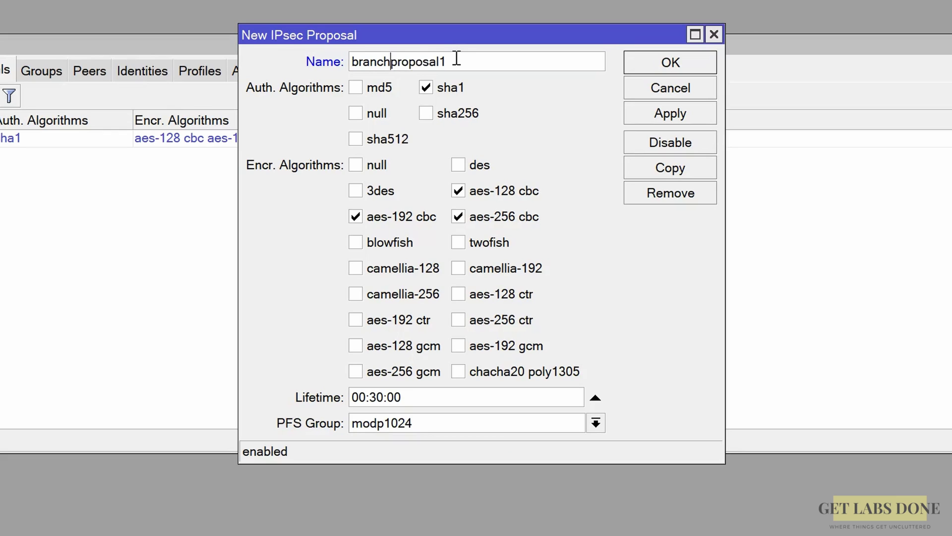
{"action": "type", "text": "02-"}
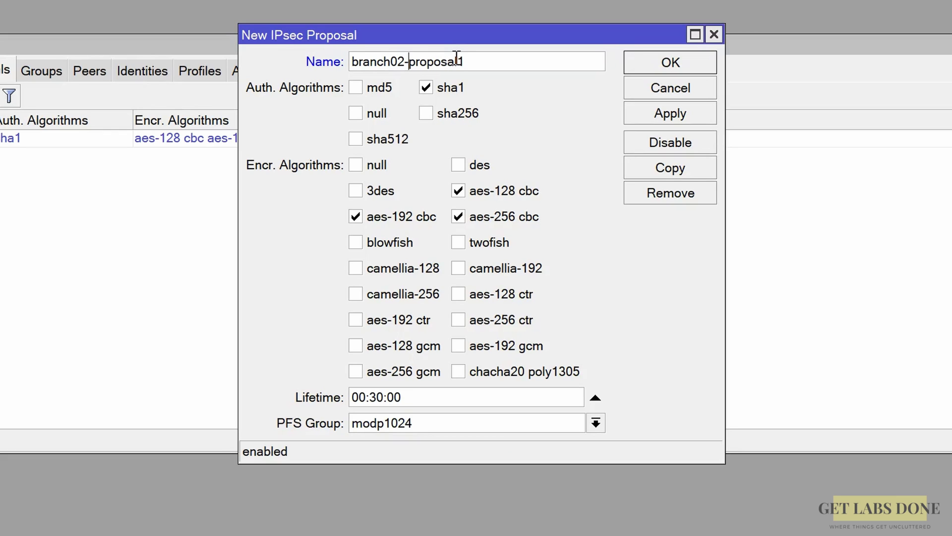
{"action": "left_click", "coordinate": [449, 90]}
{"action": "left_click", "coordinate": [445, 115]}
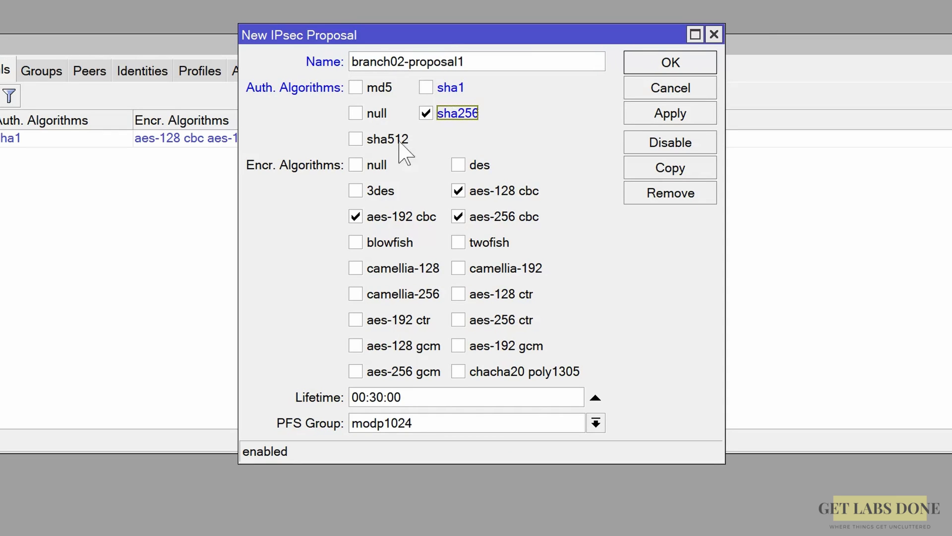
{"action": "left_click", "coordinate": [374, 214]}
{"action": "left_click", "coordinate": [478, 194]}
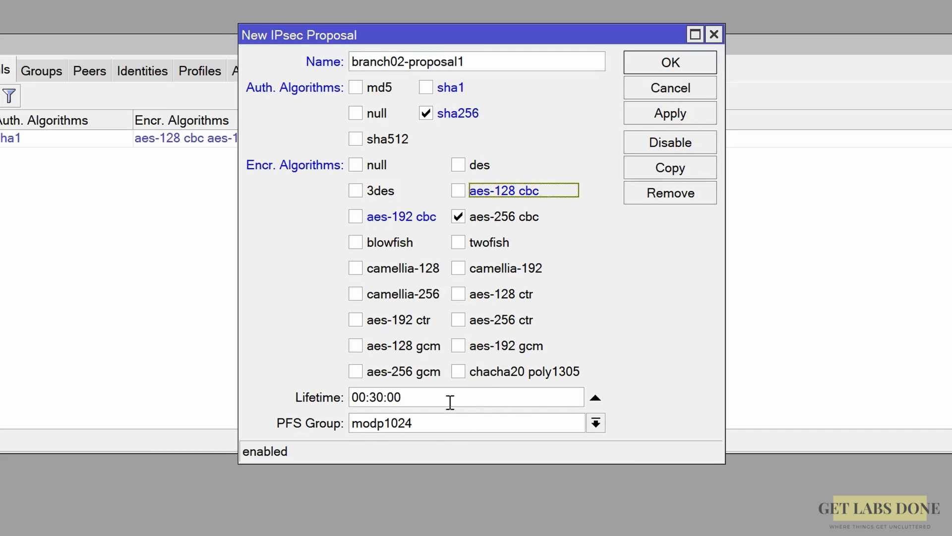
{"action": "left_click", "coordinate": [438, 425]}
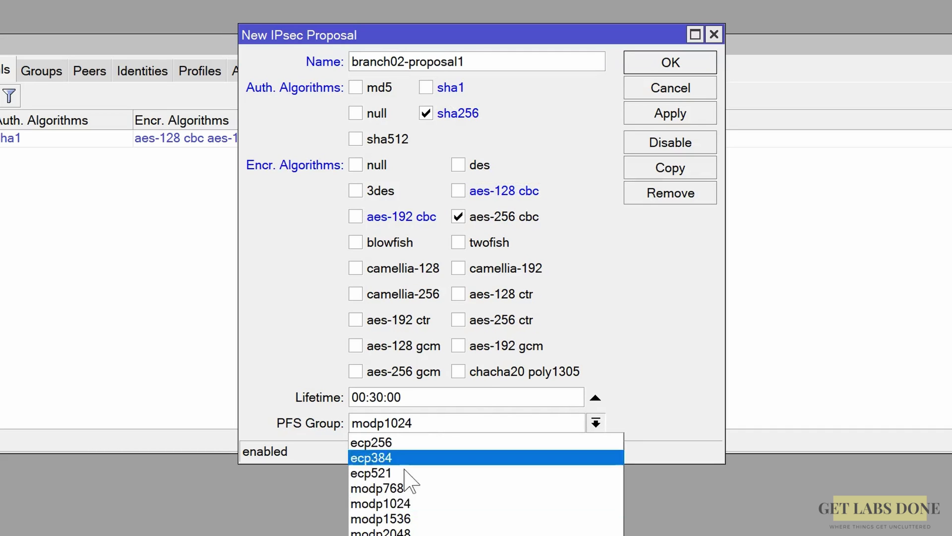
{"action": "left_click", "coordinate": [402, 518]}
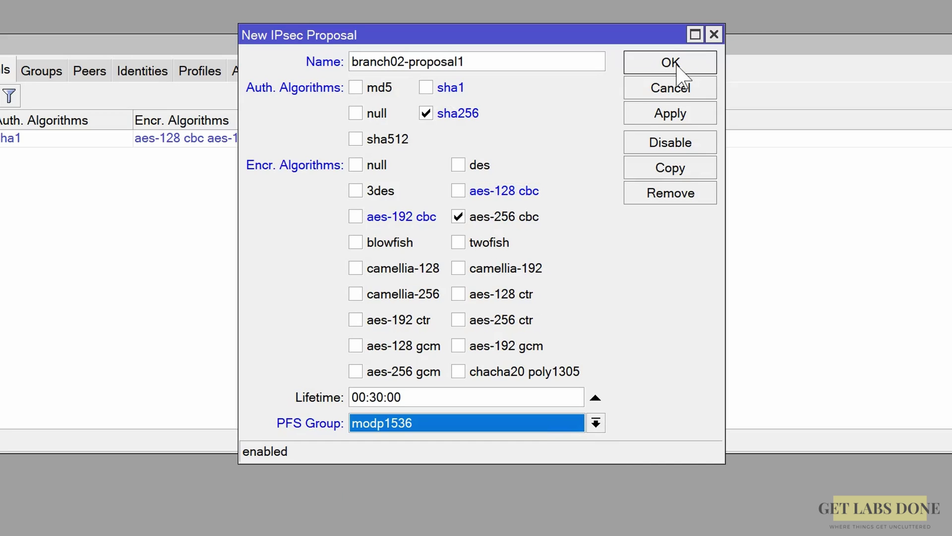
{"action": "left_click", "coordinate": [677, 66]}
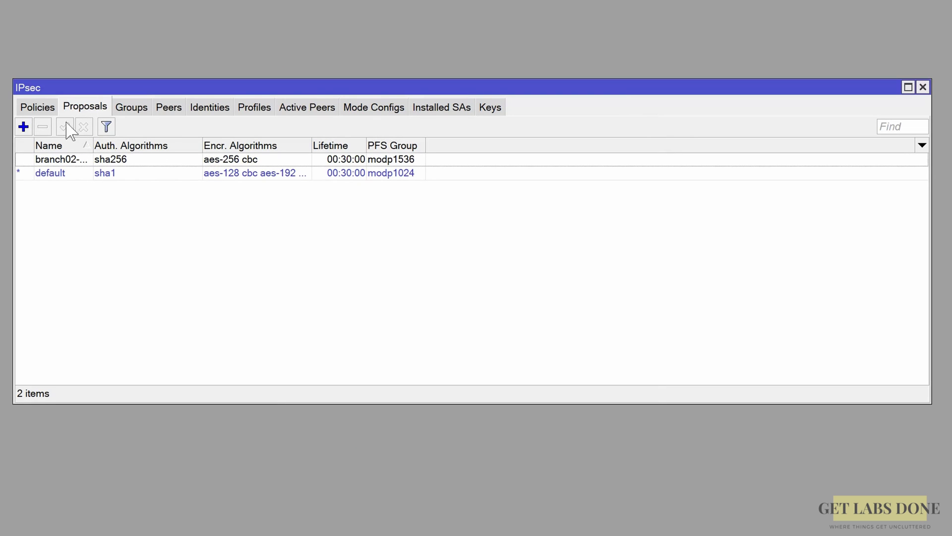
Add a tunnel policy for branch02-peer1 from 10.2.2.0/24 to 10.1.1.0/24.
{"action": "left_click", "coordinate": [37, 106]}
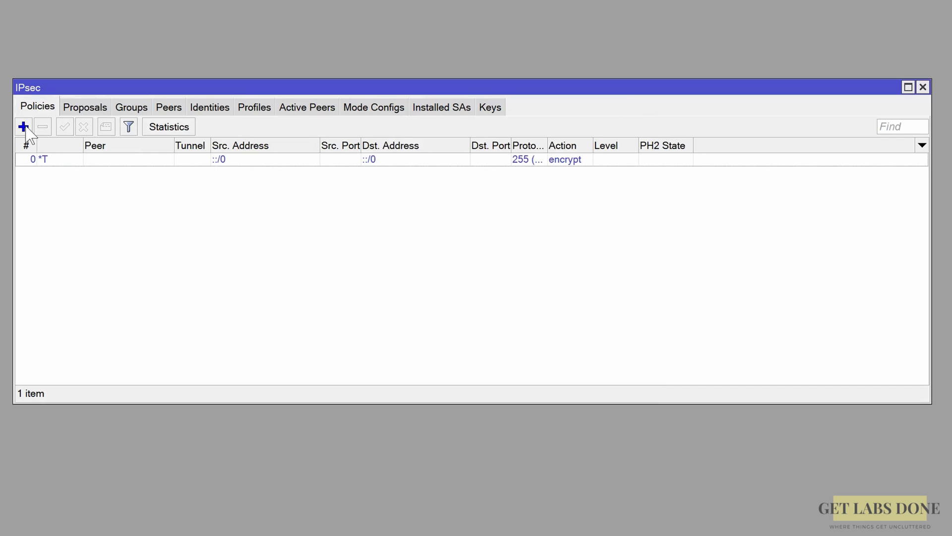
{"action": "left_click", "coordinate": [24, 126]}
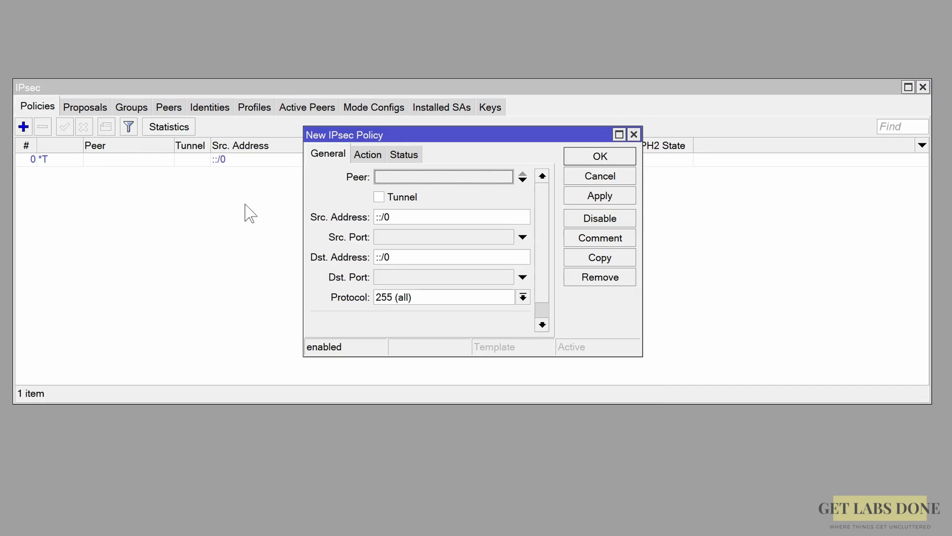
{"action": "left_click", "coordinate": [401, 177]}
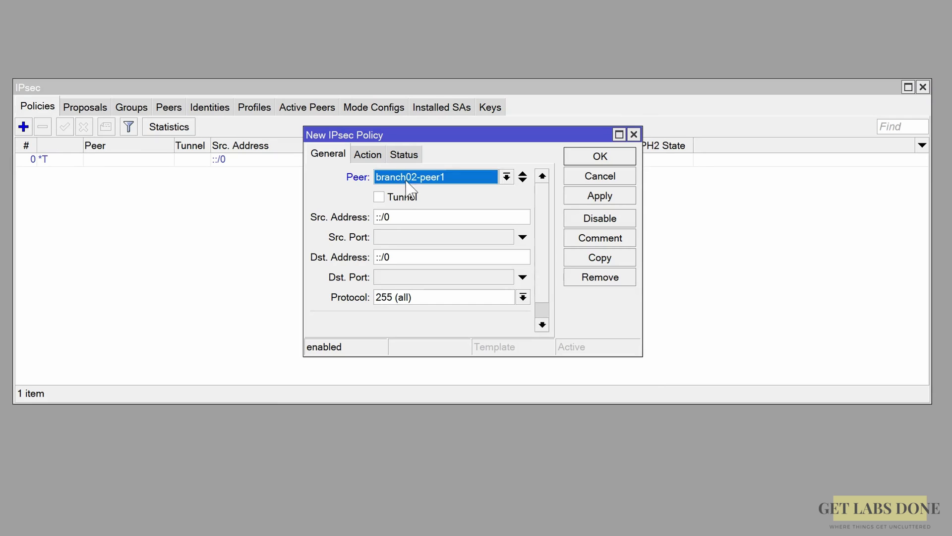
{"action": "left_click", "coordinate": [402, 197]}
{"action": "left_click", "coordinate": [397, 217]}
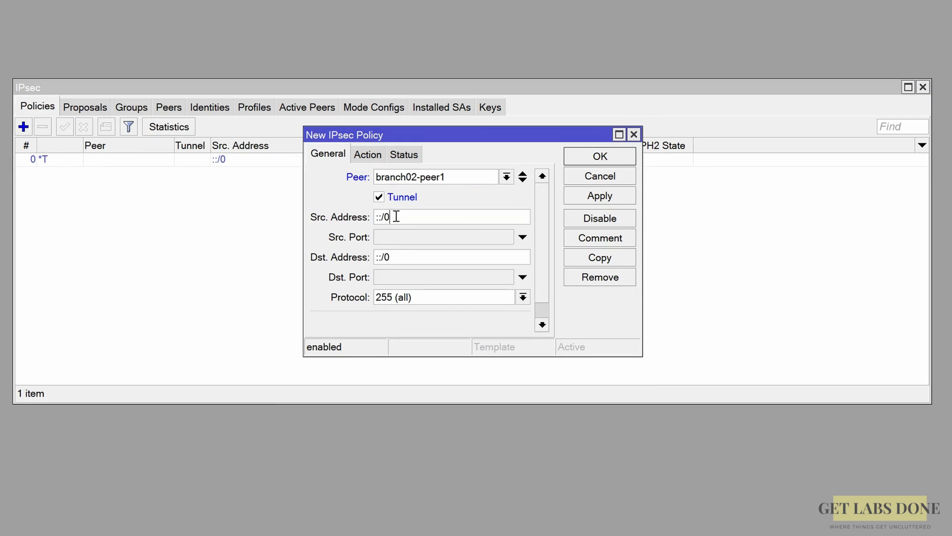
{"action": "left_click_drag", "start_coordinate": [396, 216], "coordinate": [325, 217]}
{"action": "type", "text": "10.2.2.0/"}
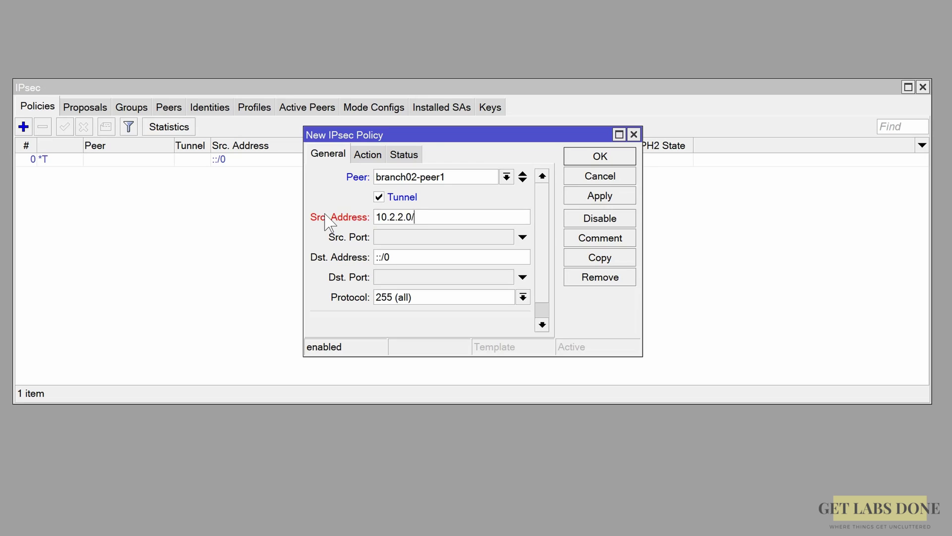
{"action": "type", "text": "24"}
{"action": "left_click_drag", "start_coordinate": [434, 255], "coordinate": [327, 257]}
{"action": "type", "text": "10."}
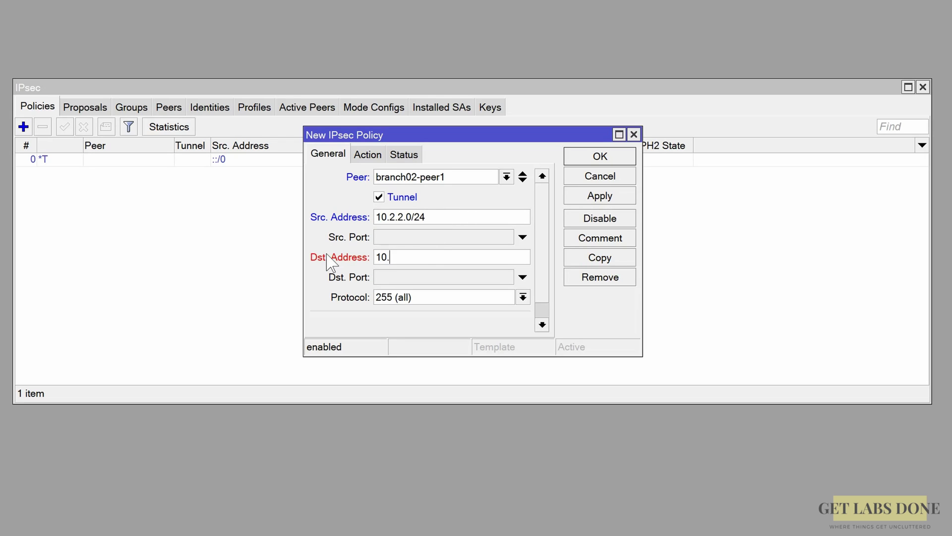
{"action": "type", "text": "1.1.0/24"}
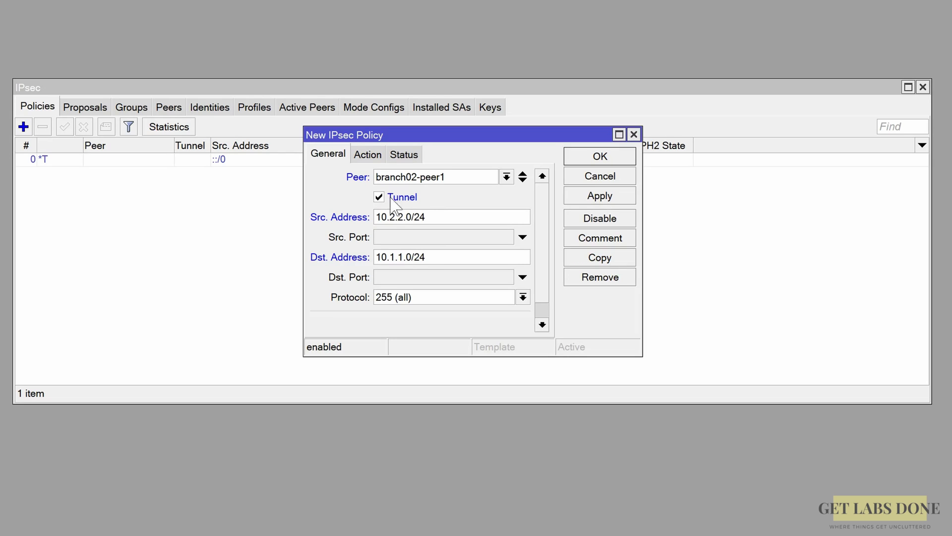
Assign proposal branch02-proposal1 to the policy and save it.
{"action": "left_click", "coordinate": [376, 154]}
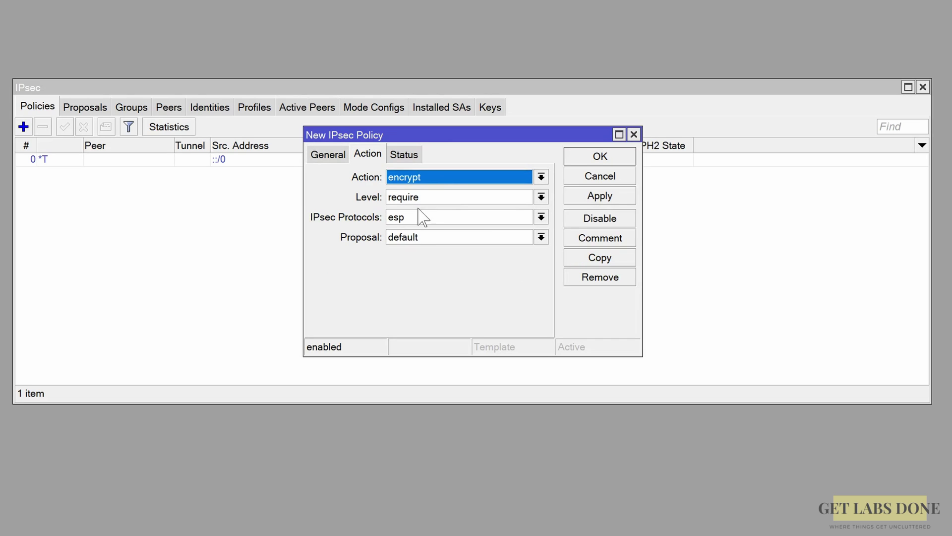
{"action": "left_click", "coordinate": [414, 237]}
{"action": "left_click", "coordinate": [412, 254]}
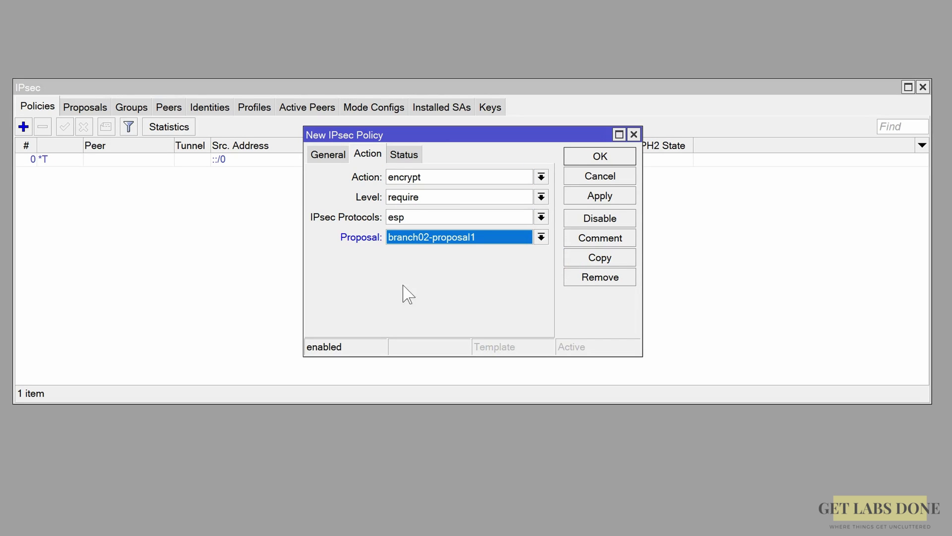
{"action": "left_click", "coordinate": [409, 160]}
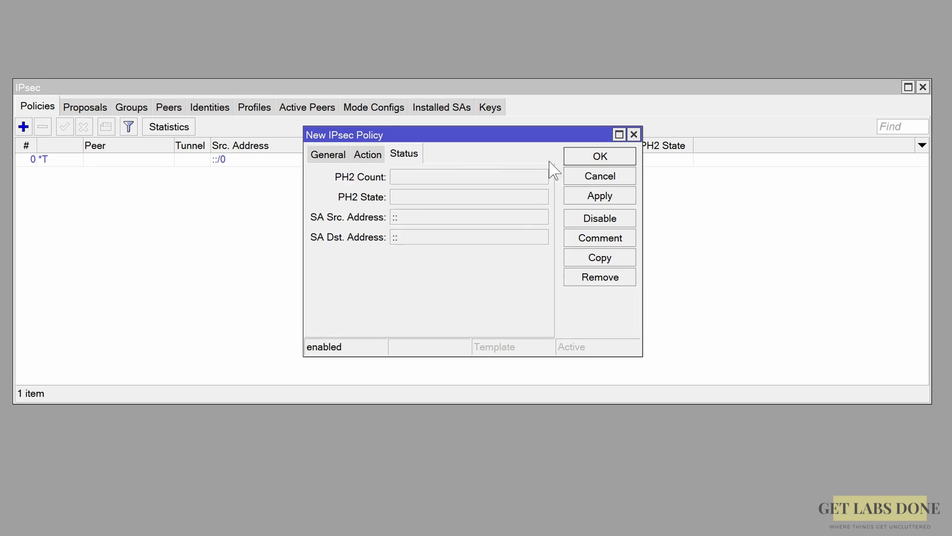
{"action": "left_click", "coordinate": [571, 164]}
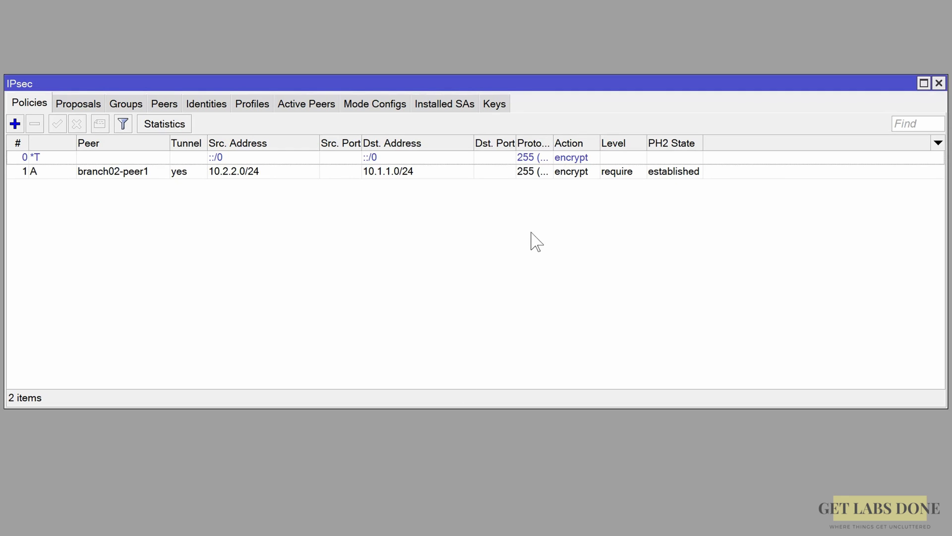
Confirm the branch02-peer1 policy reads PH2 state established and review the active peers.
{"action": "left_click", "coordinate": [670, 174]}
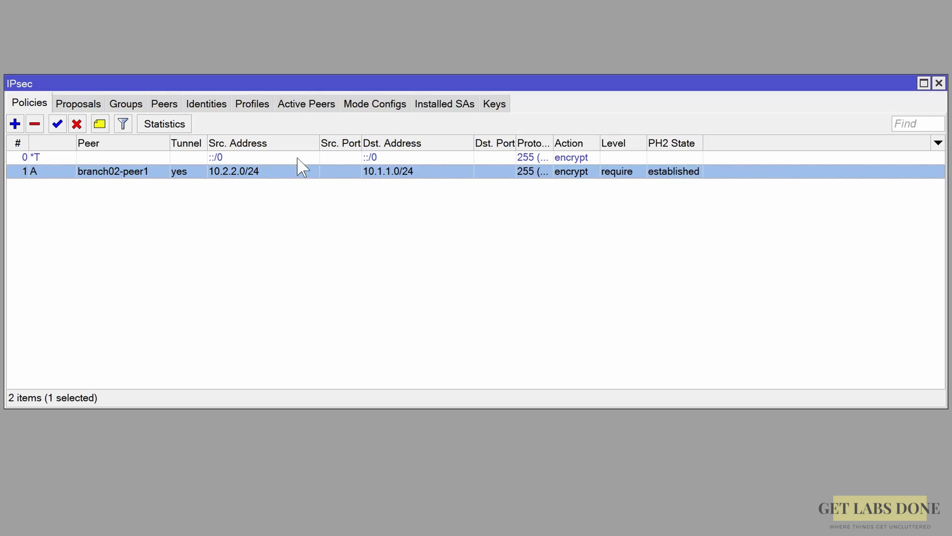
{"action": "left_click", "coordinate": [310, 107]}
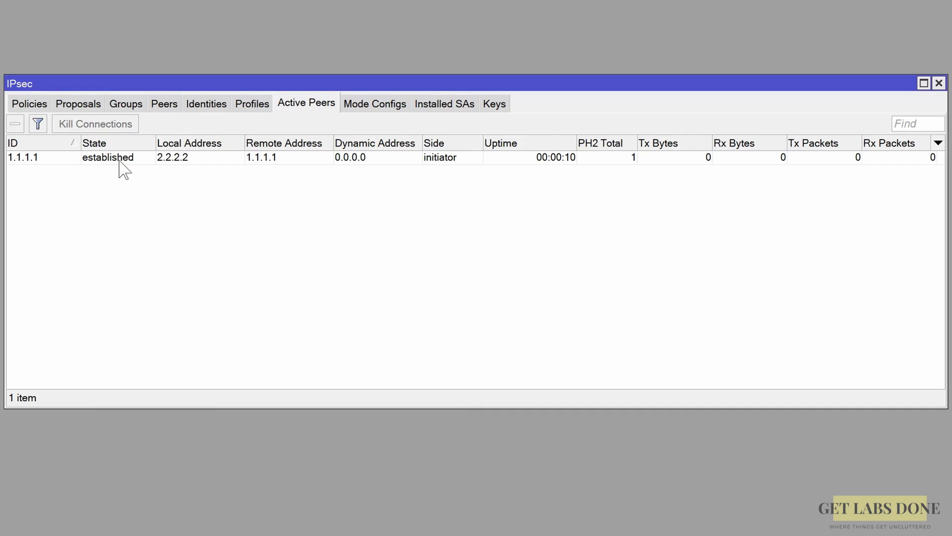
{"action": "left_click", "coordinate": [46, 105]}
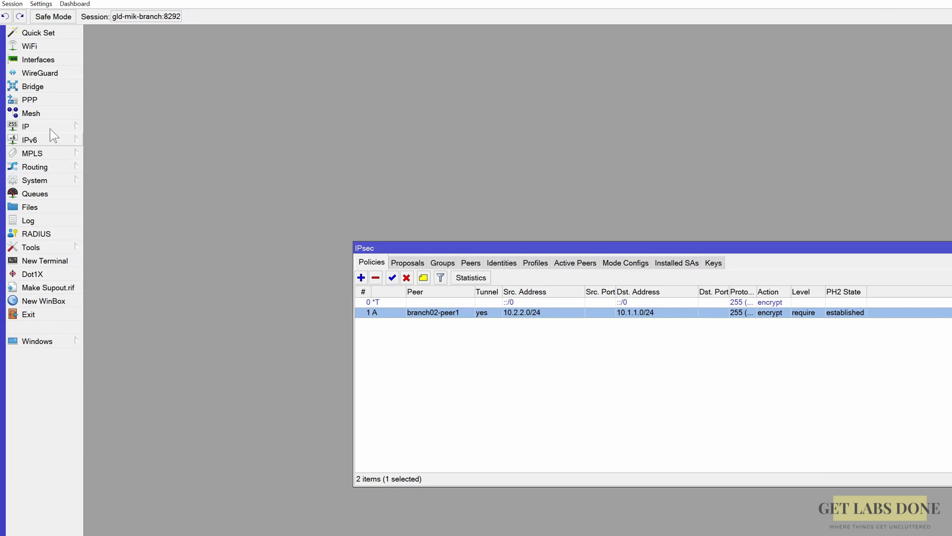
Start a new NAT rule with source 10.2.2.0/24 and destination 10.1.1.0/24.
{"action": "left_click", "coordinate": [53, 127]}
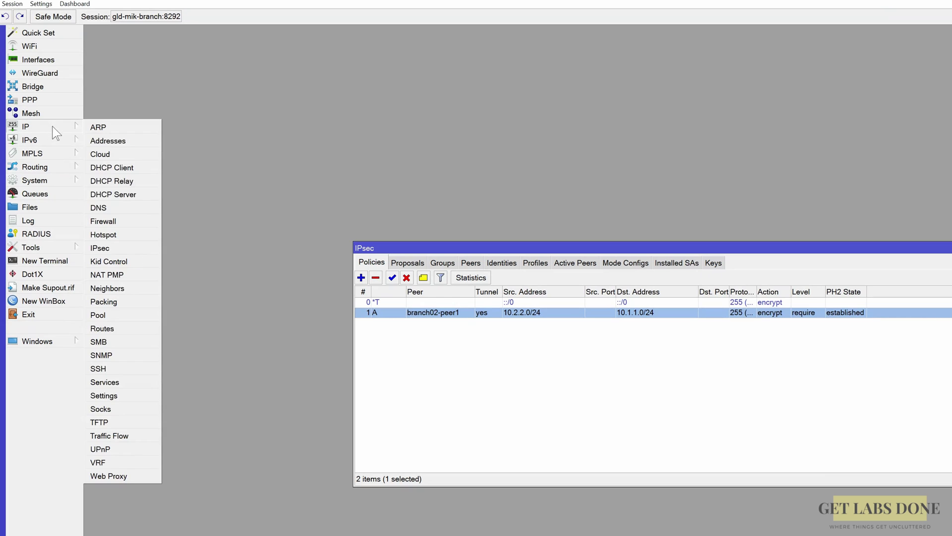
{"action": "left_click", "coordinate": [104, 221]}
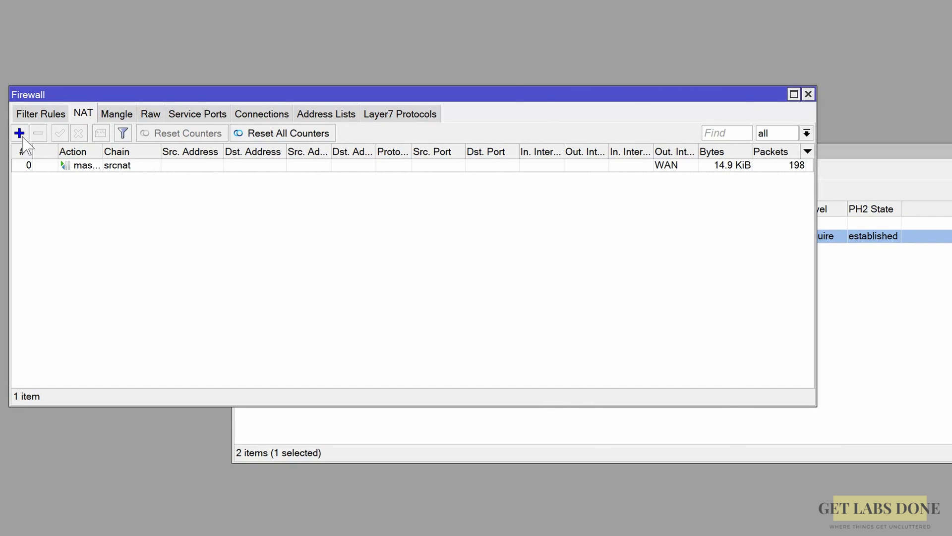
{"action": "left_click", "coordinate": [20, 133]}
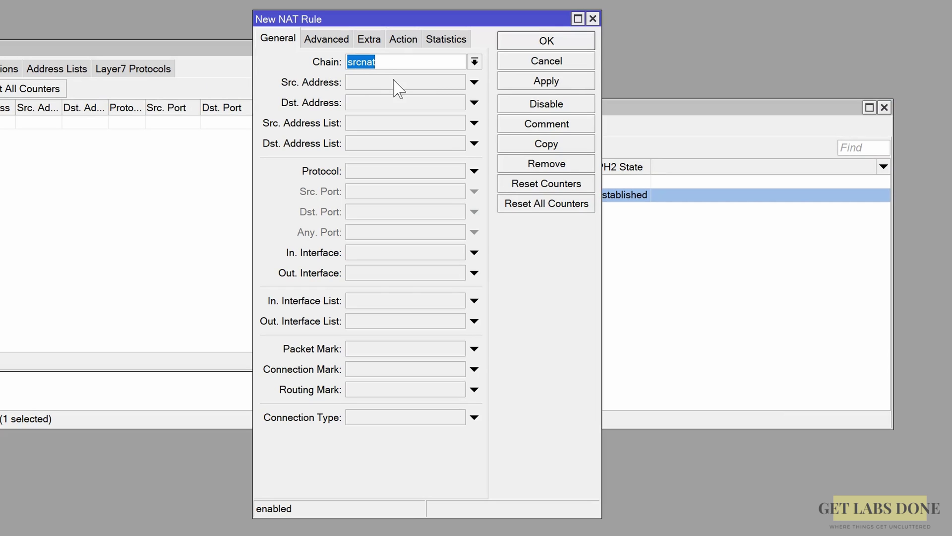
{"action": "left_click", "coordinate": [394, 82]}
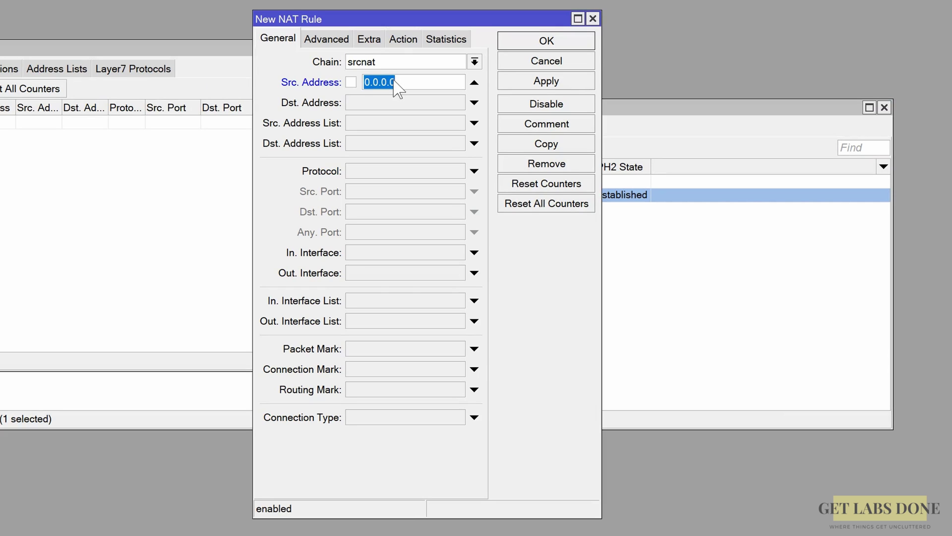
{"action": "type", "text": "10.2.2.0/24"}
{"action": "key", "text": "Tab"}
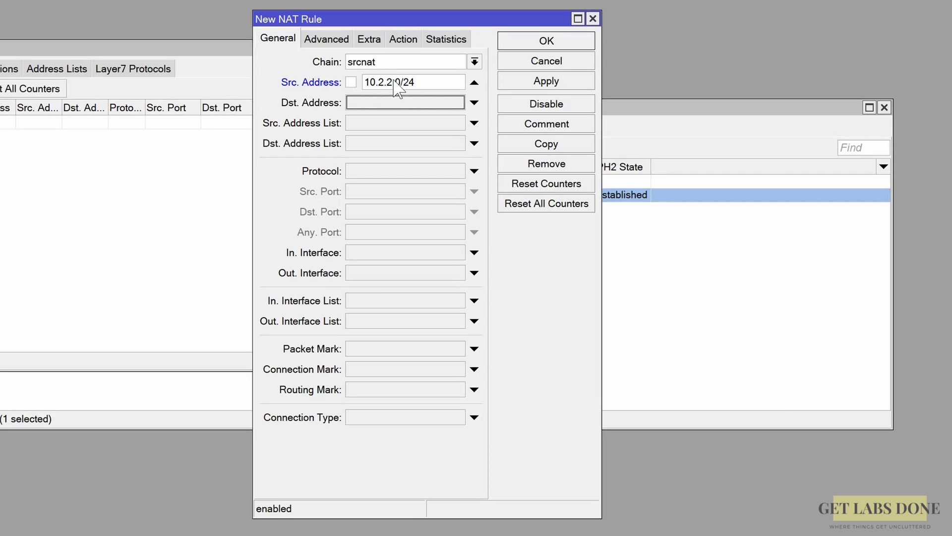
{"action": "type", "text": "10.1"}
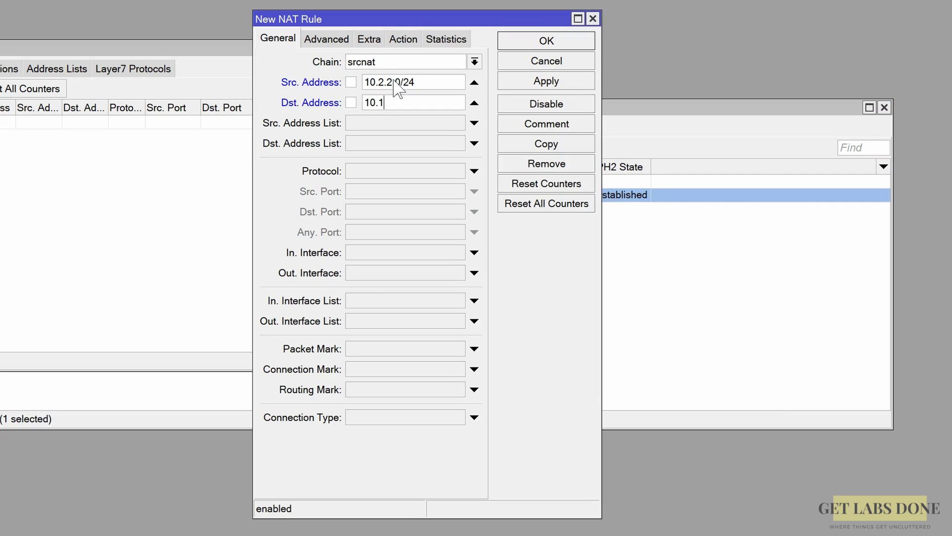
{"action": "type", "text": ".1.0/24"}
Keep the rule's action accept, turn on logging, and save it.
{"action": "left_click", "coordinate": [329, 42]}
{"action": "left_click", "coordinate": [374, 42]}
{"action": "left_click", "coordinate": [397, 43]}
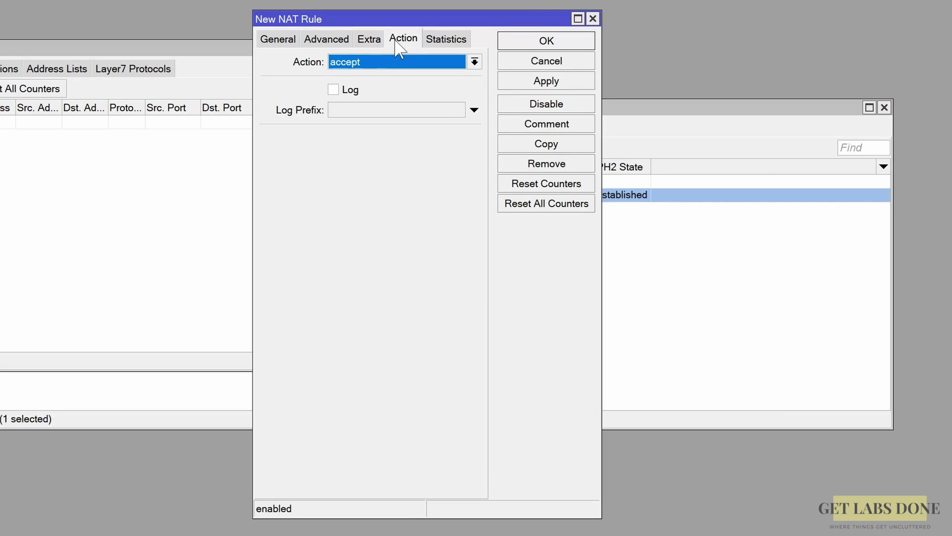
{"action": "left_click", "coordinate": [350, 90]}
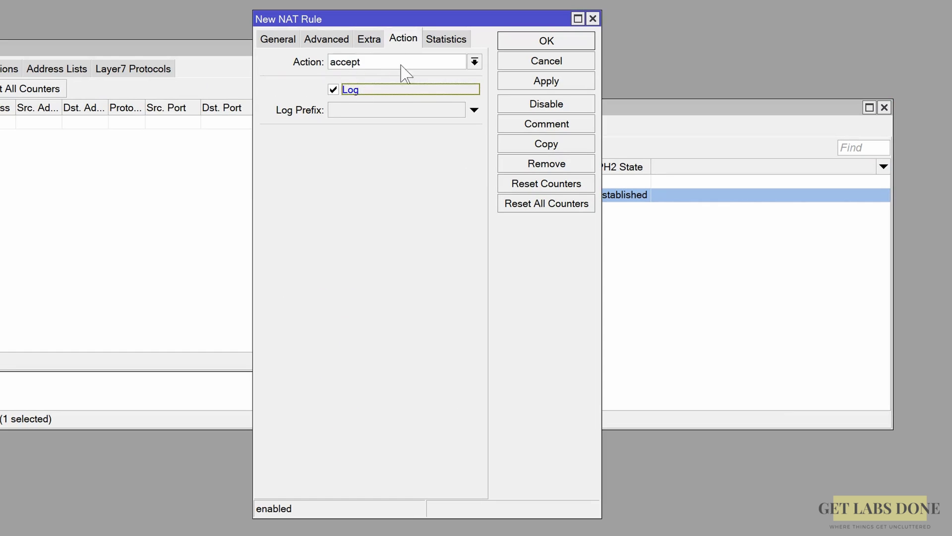
{"action": "left_click", "coordinate": [367, 42]}
{"action": "left_click", "coordinate": [448, 40]}
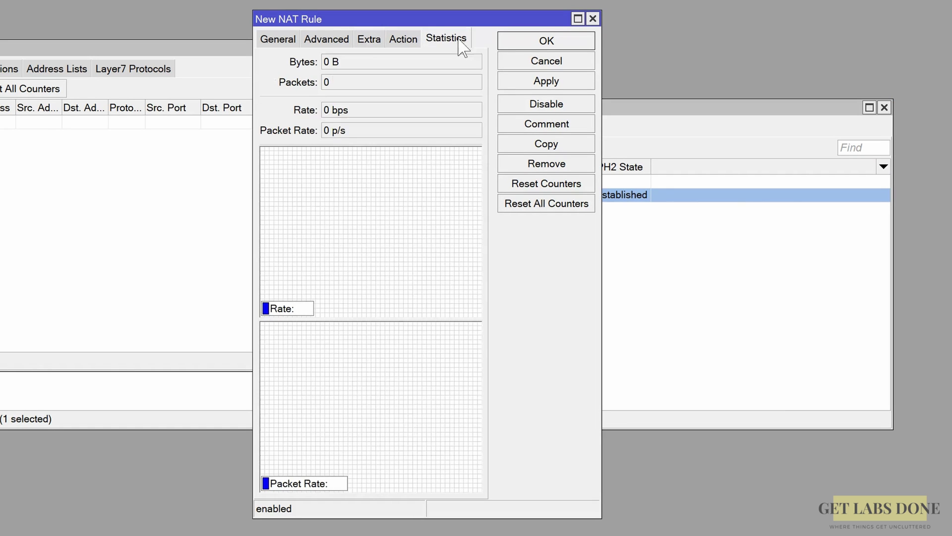
{"action": "left_click", "coordinate": [546, 41]}
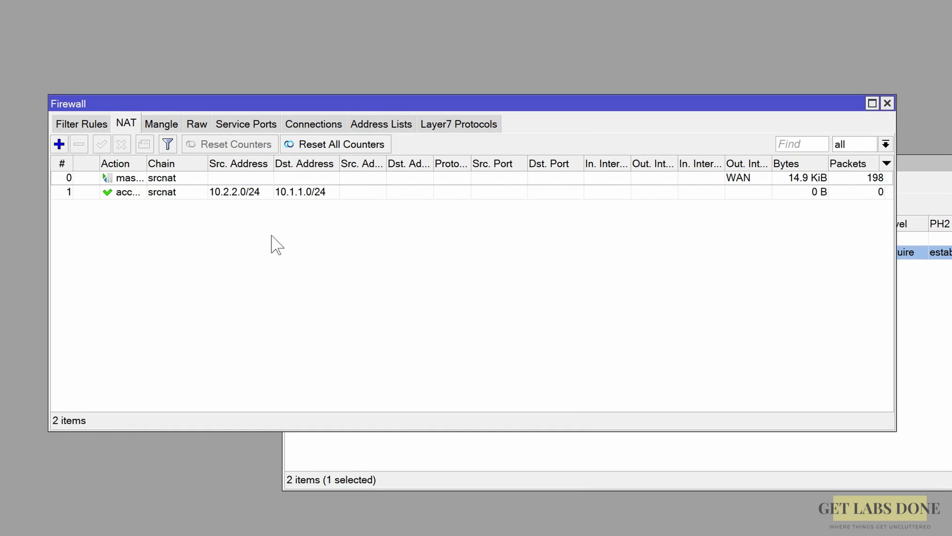
Move the accept rule above the masquerade rule in the NAT list.
{"action": "left_click", "coordinate": [230, 193]}
{"action": "left_click_drag", "start_coordinate": [230, 197], "coordinate": [232, 182]}
{"action": "left_click", "coordinate": [429, 245]}
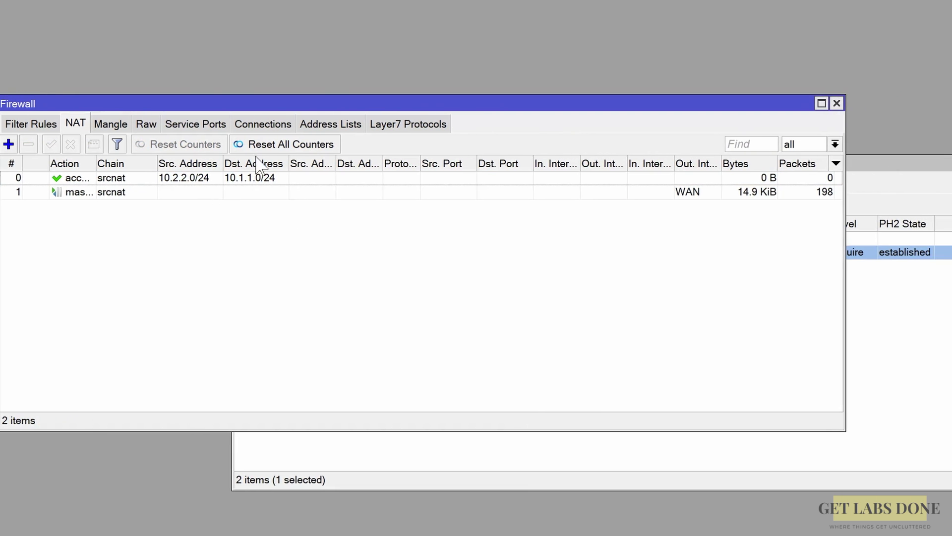
{"action": "left_click", "coordinate": [735, 338]}
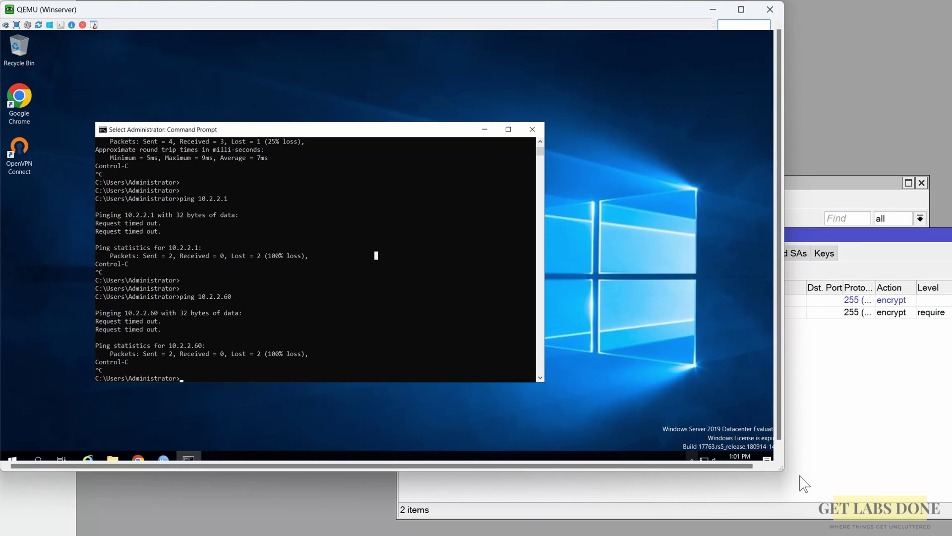
Enlarge the VM display and rerun the ping to 10.2.2.60 from Command Prompt.
{"action": "left_click_drag", "start_coordinate": [778, 468], "coordinate": [789, 478]}
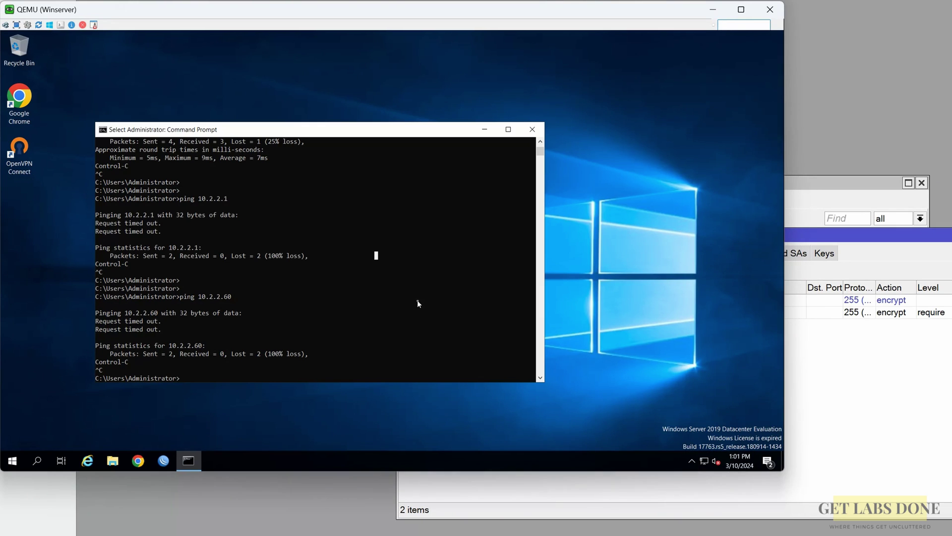
{"action": "key", "text": "Return"}
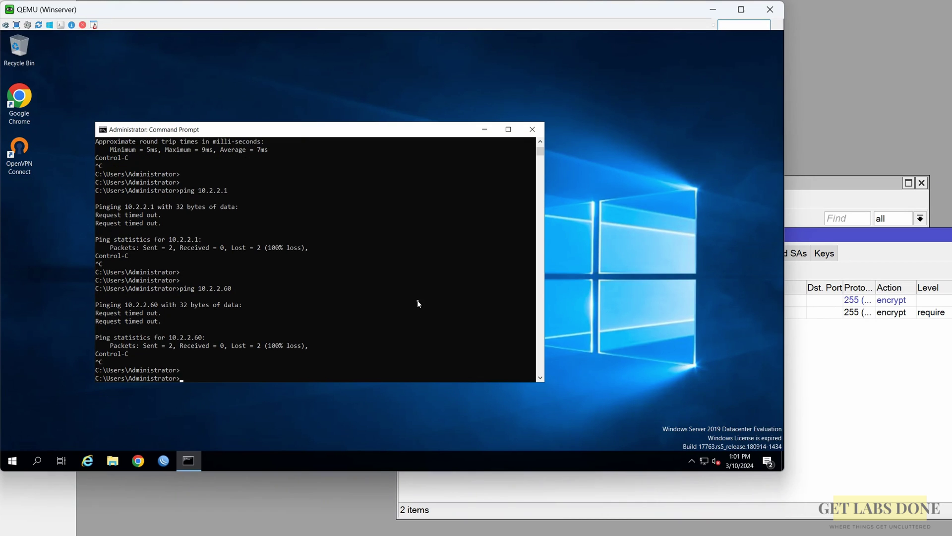
{"action": "key", "text": "Up"}
{"action": "key", "text": "Return"}
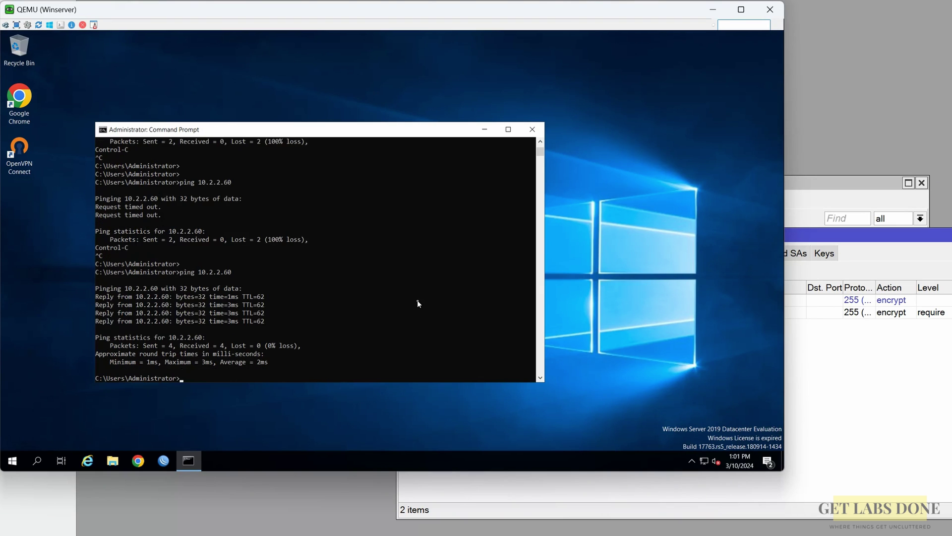
SSH into 10.2.2.60 with the remote user account and log in.
{"action": "type", "text": "ssh saif@10.2.2.60"}
{"action": "key", "text": "Return"}
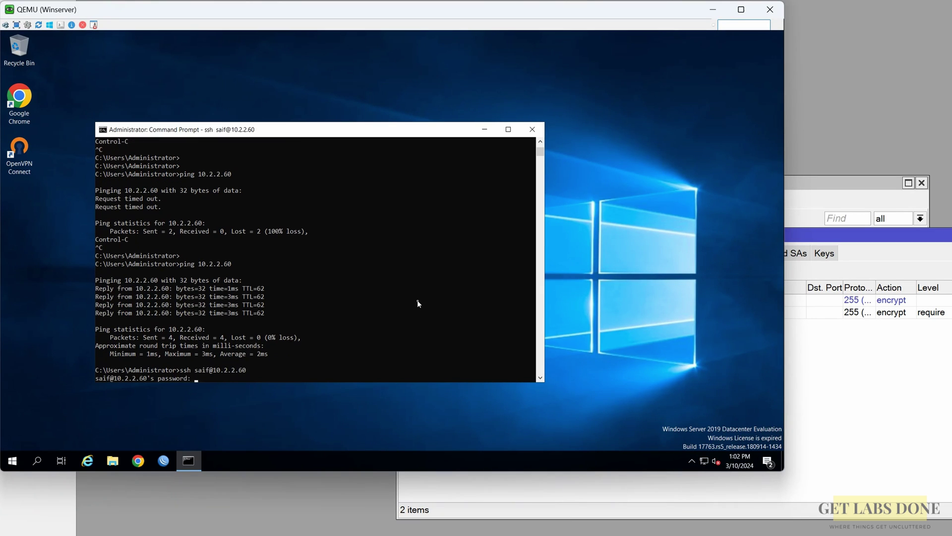
{"action": "key", "text": "Return"}
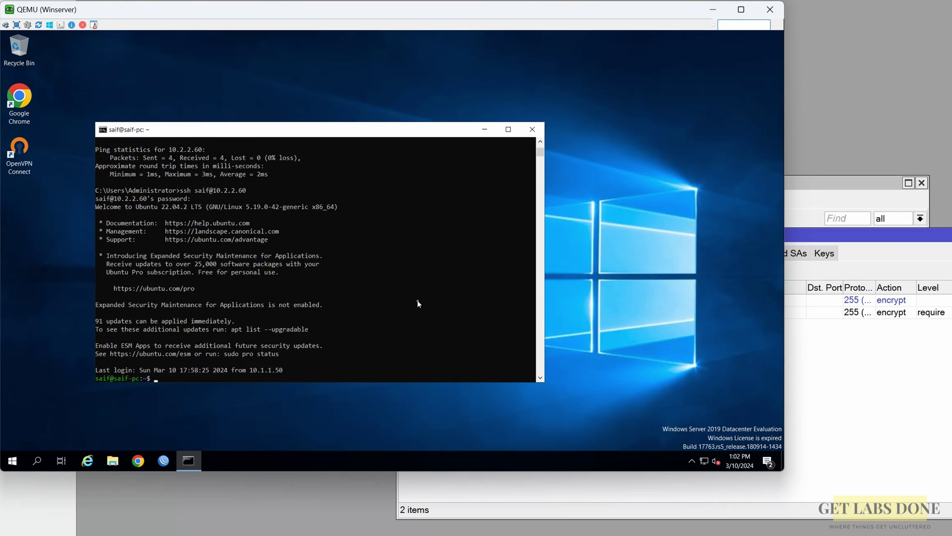
{"action": "key", "text": "Return"}
{"action": "key", "text": "Return"}
{"action": "key", "text": "Return"}
{"action": "key", "text": "Return"}
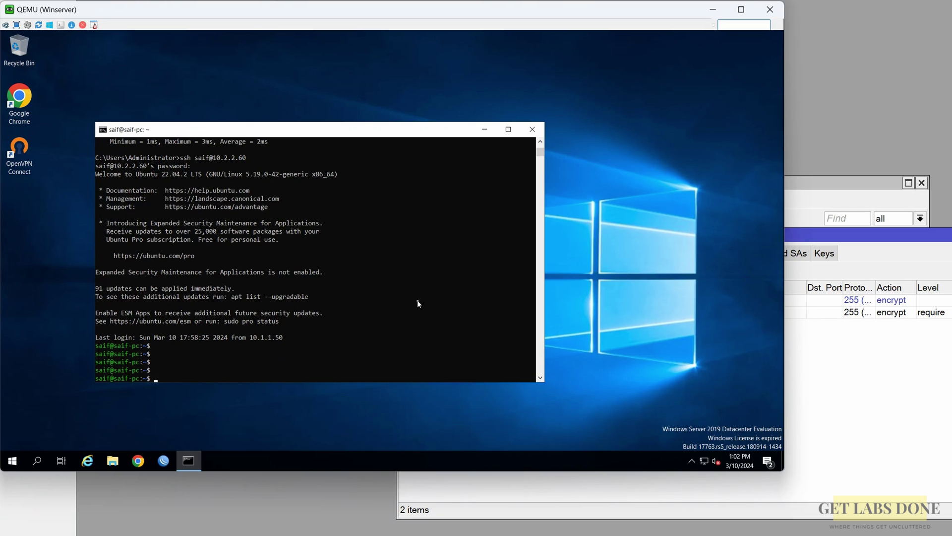
From the SSH session, ping 10.1.1.50, stop it for statistics, and exit.
{"action": "type", "text": "ping 10.1.1.50"}
{"action": "key", "text": "Return"}
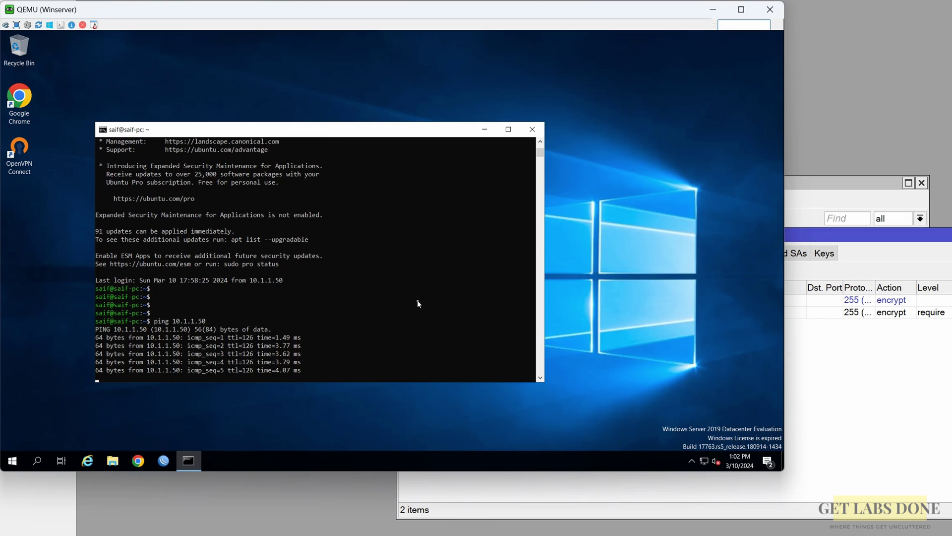
{"action": "key", "text": "ctrl+c"}
{"action": "key", "text": "Return"}
{"action": "key", "text": "Return"}
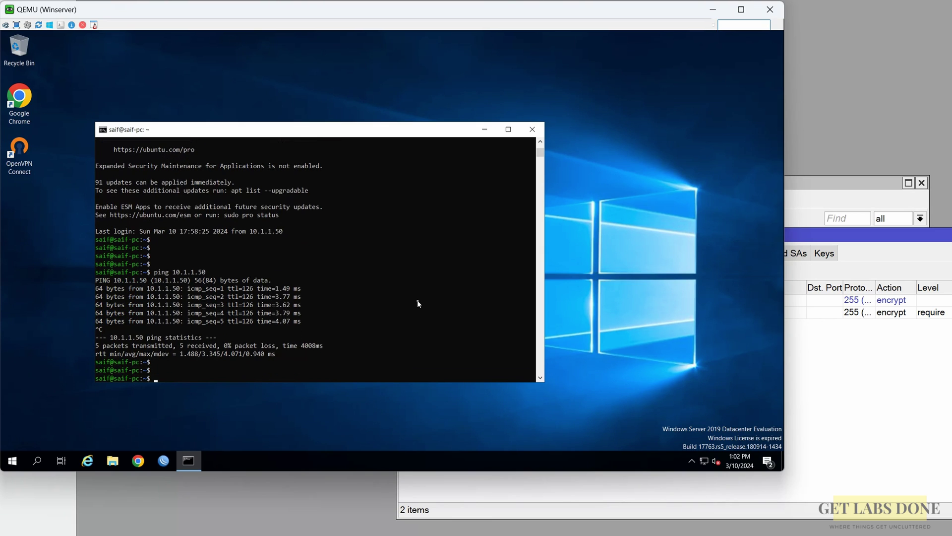
{"action": "type", "text": "exit"}
{"action": "key", "text": "Return"}
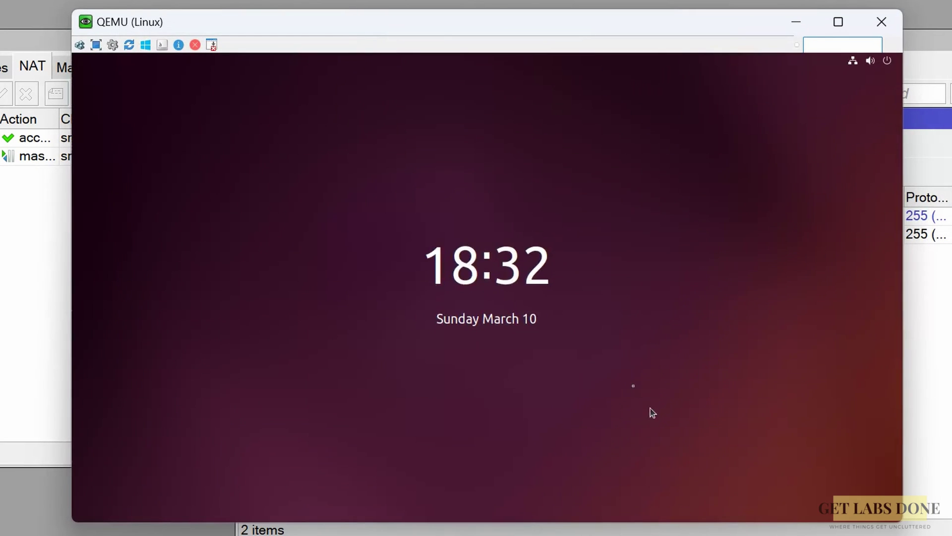
Unlock the Ubuntu desktop with the account password and rerun ping 10.1.1.1 -c 2.
{"action": "left_click", "coordinate": [635, 391]}
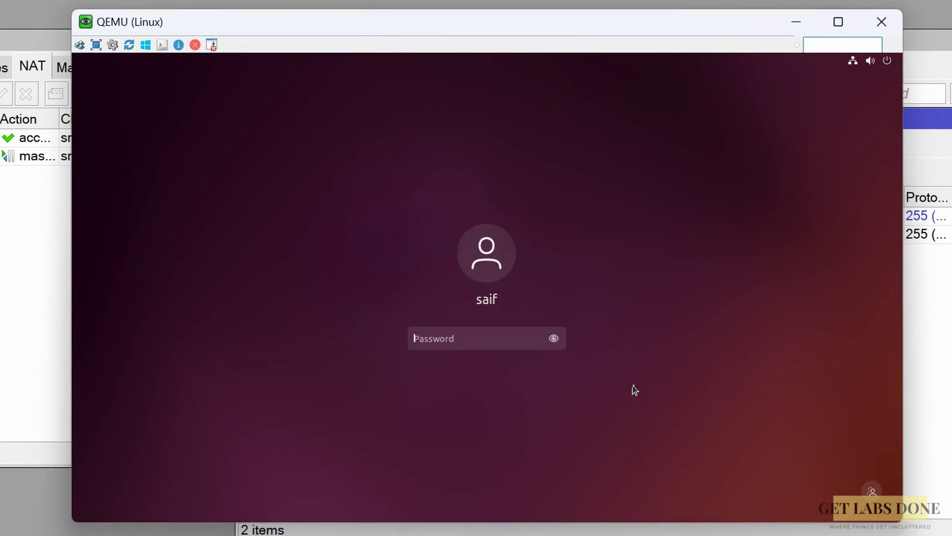
{"action": "type", "text": "******"}
{"action": "key", "text": "Return"}
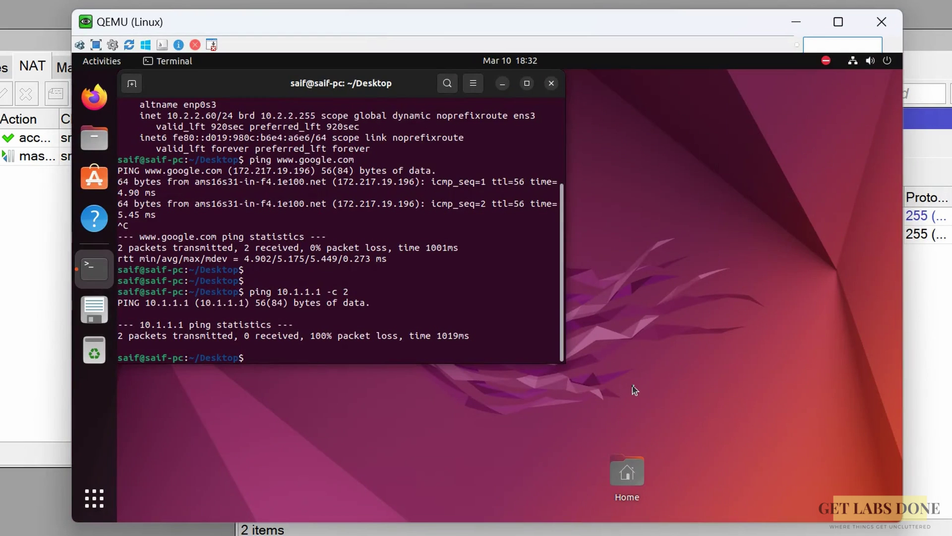
{"action": "key", "text": "Up"}
{"action": "key", "text": "Return"}
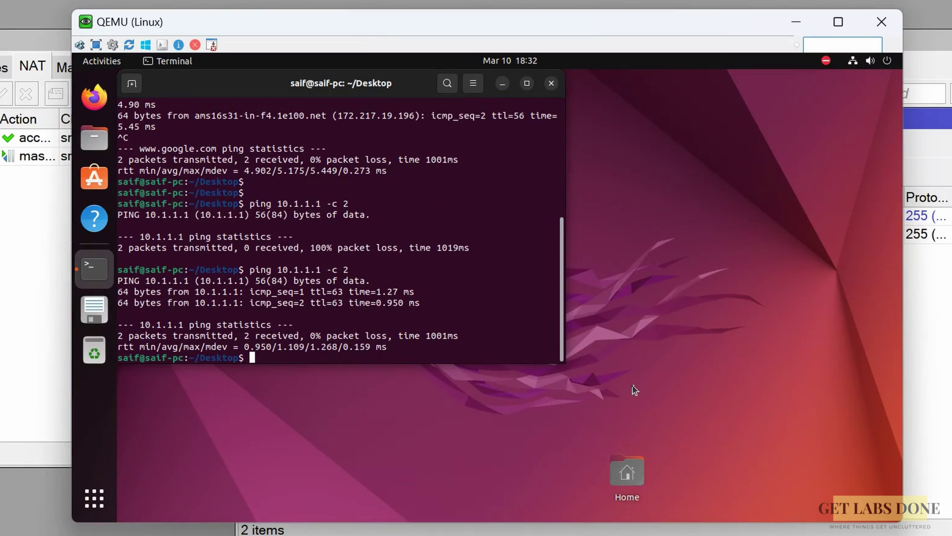
{"action": "key", "text": "Return"}
{"action": "key", "text": "Return"}
Trace the route to 10.1.1.1 with mtr, then quit it.
{"action": "key", "text": "Up"}
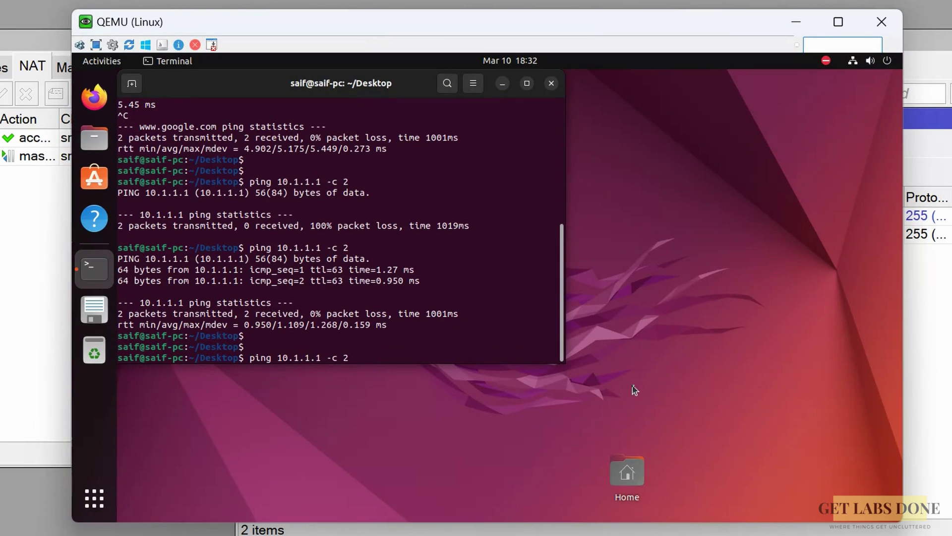
{"action": "key", "text": "BackSpace"}
{"action": "key", "text": "BackSpace"}
{"action": "key", "text": "BackSpace"}
{"action": "key", "text": "BackSpace"}
{"action": "key", "text": "BackSpace"}
{"action": "key", "text": "BackSpace"}
{"action": "key", "text": "BackSpace"}
{"action": "key", "text": "BackSpace"}
{"action": "key", "text": "BackSpace"}
{"action": "key", "text": "BackSpace"}
{"action": "key", "text": "BackSpace"}
{"action": "key", "text": "BackSpace"}
{"action": "key", "text": "BackSpace"}
{"action": "key", "text": "BackSpace"}
{"action": "key", "text": "BackSpace"}
{"action": "key", "text": "BackSpace"}
{"action": "key", "text": "BackSpace"}
{"action": "key", "text": "BackSpace"}
{"action": "type", "text": "mtr 10.1.1.1"}
{"action": "key", "text": "Return"}
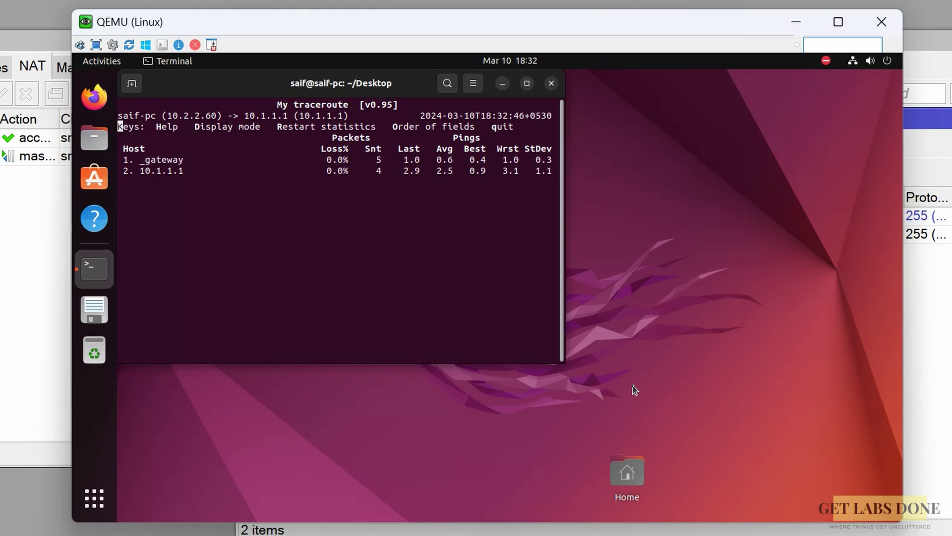
{"action": "key", "text": "q"}
{"action": "key", "text": "Return"}
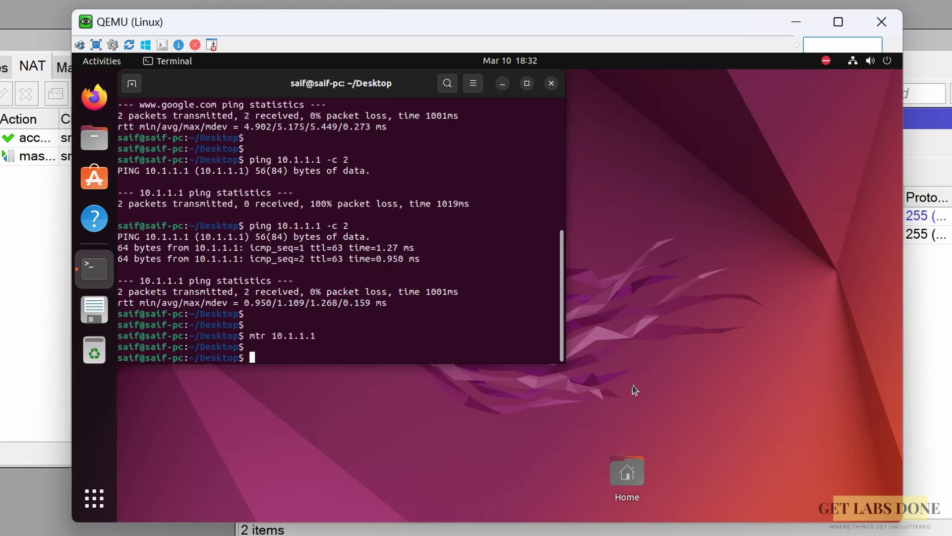
{"action": "key", "text": "Return"}
{"action": "key", "text": "Return"}
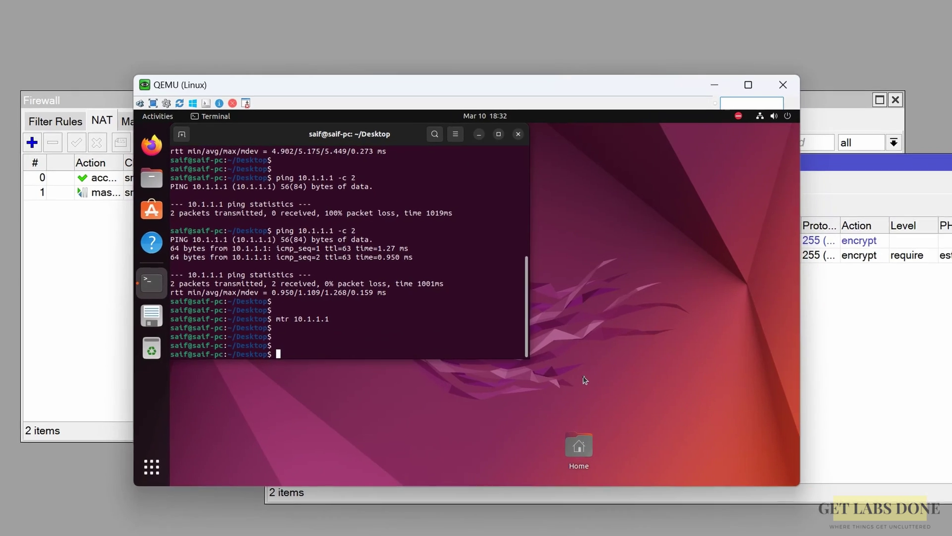